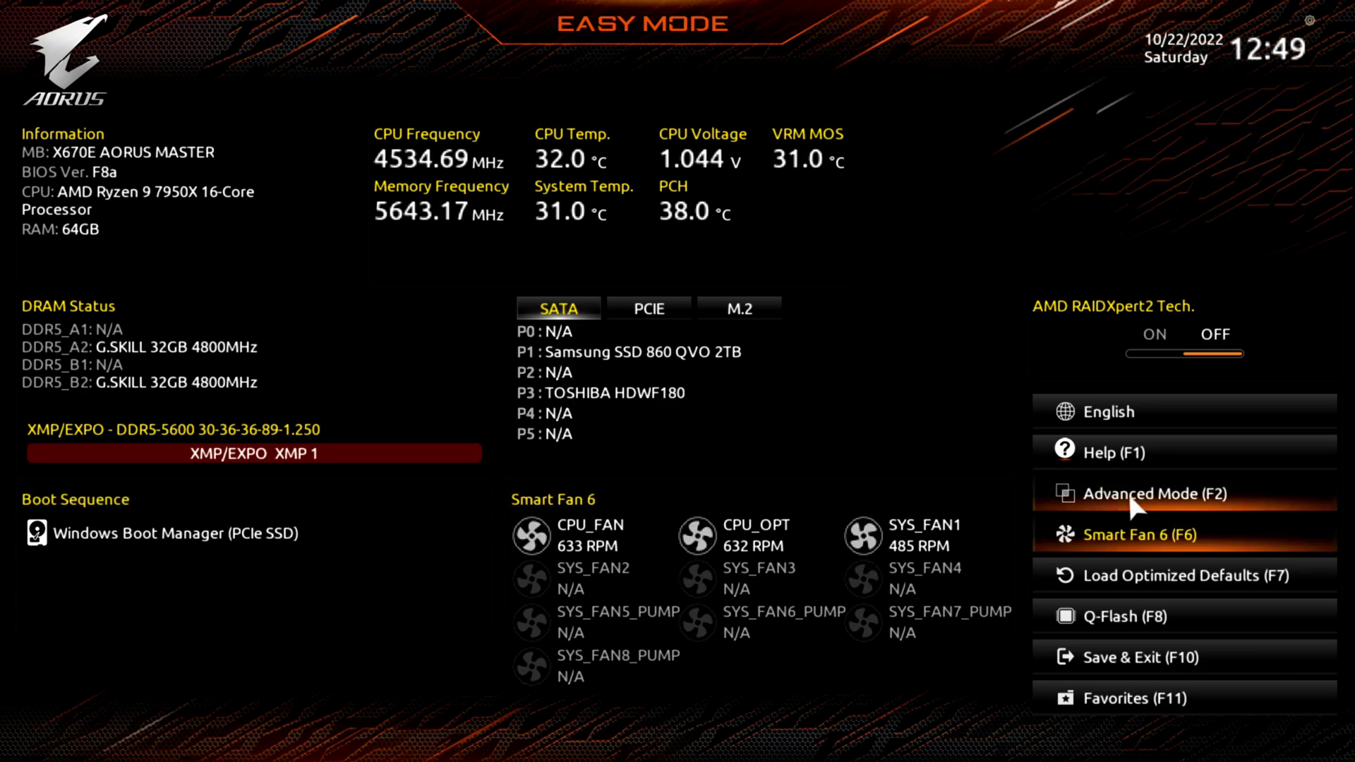
Switch to Advanced Mode and browse the Tweaker CPU clock settings
left_click(1128, 489)
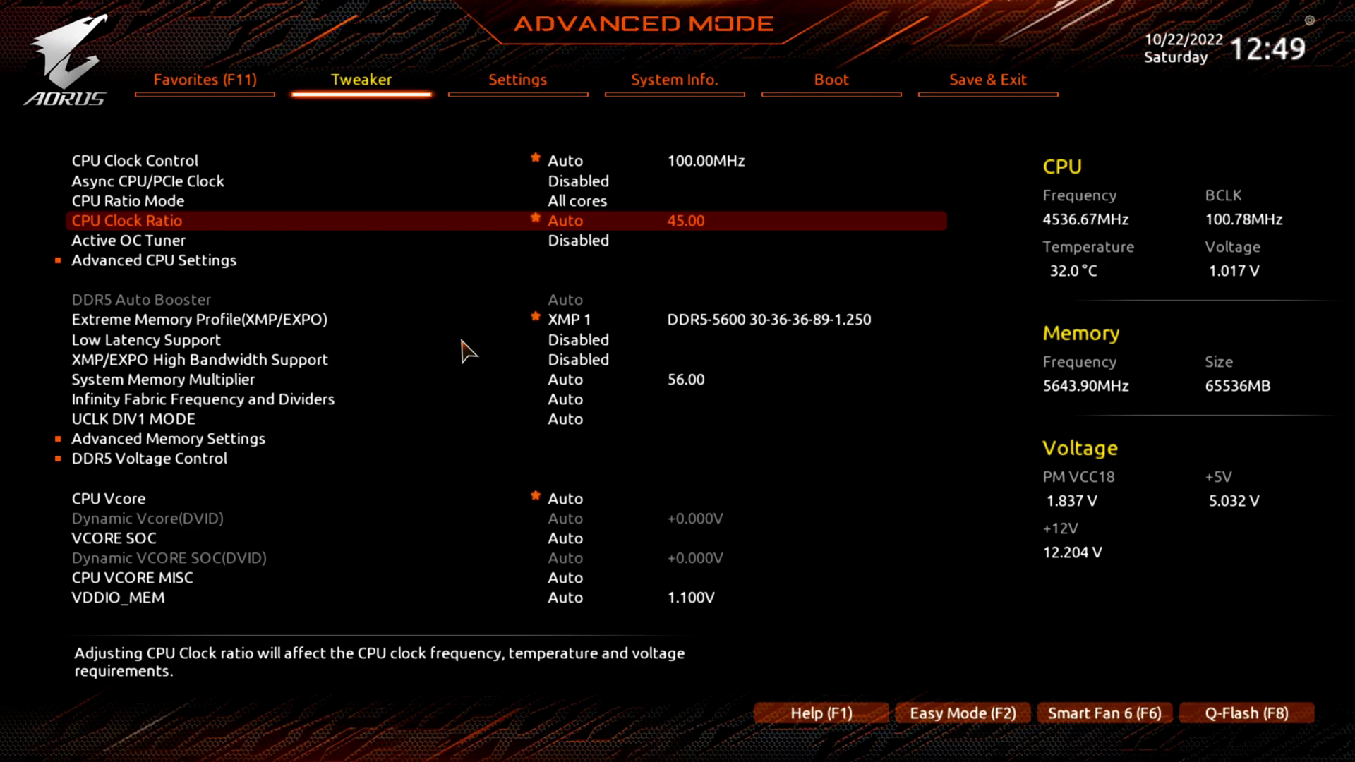
key("Up")
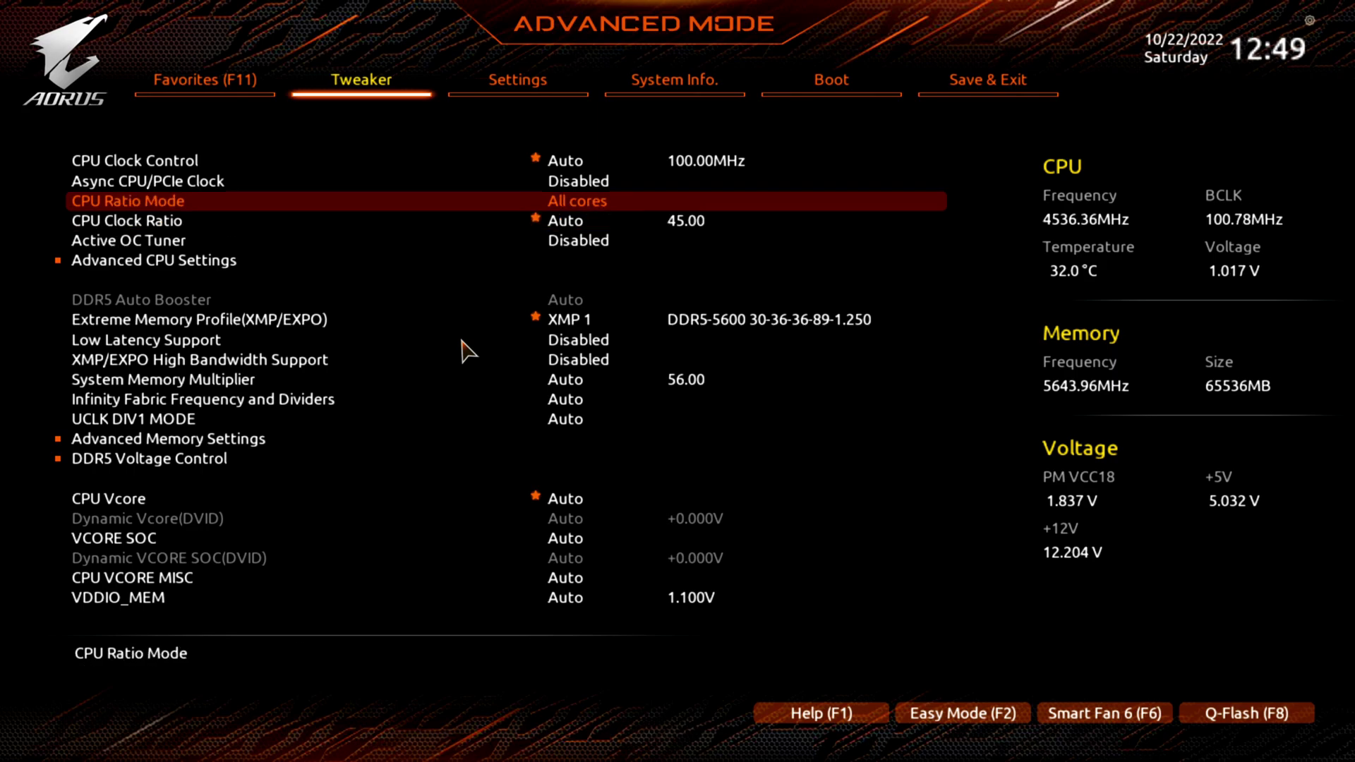
key("Up")
key("Down")
key("Down")
key("Down")
key("Down")
key("Down")
key("Up")
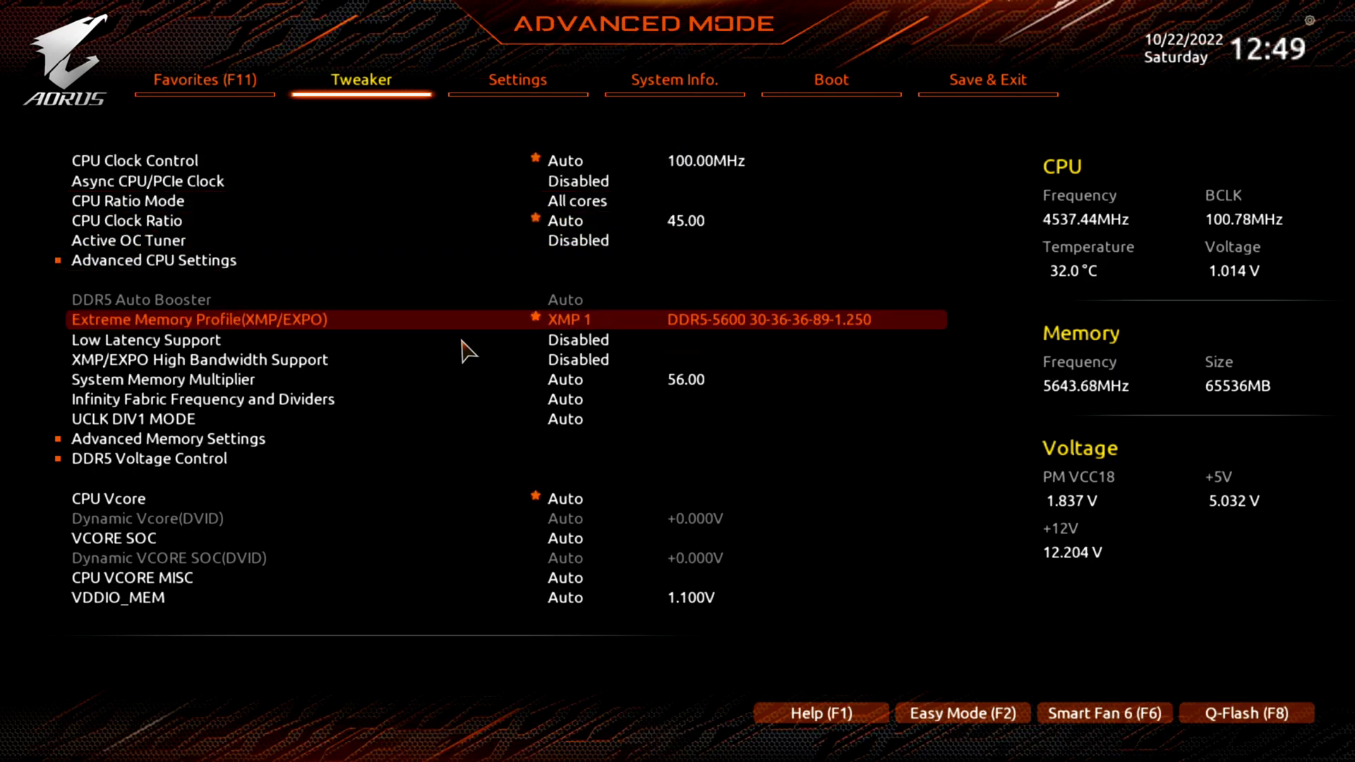
key("Return")
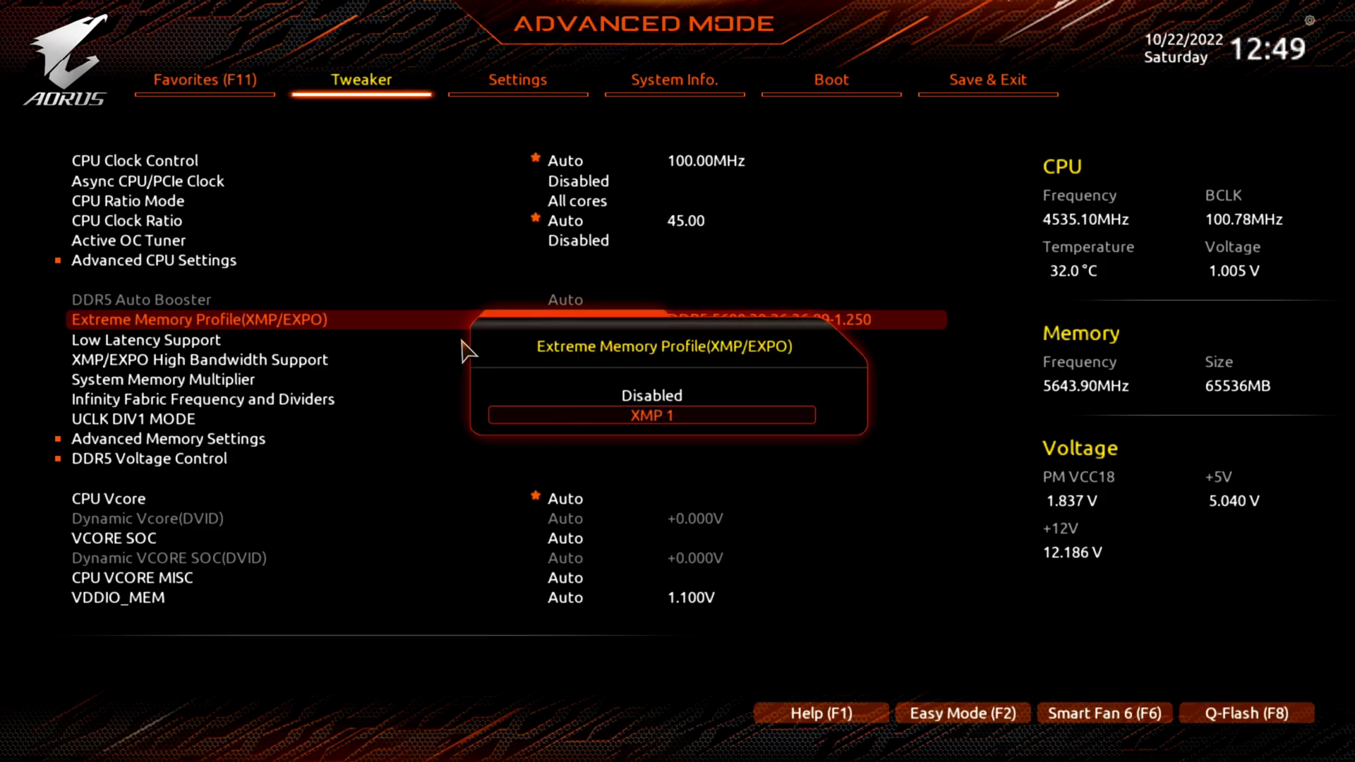
key("Up")
key("Down")
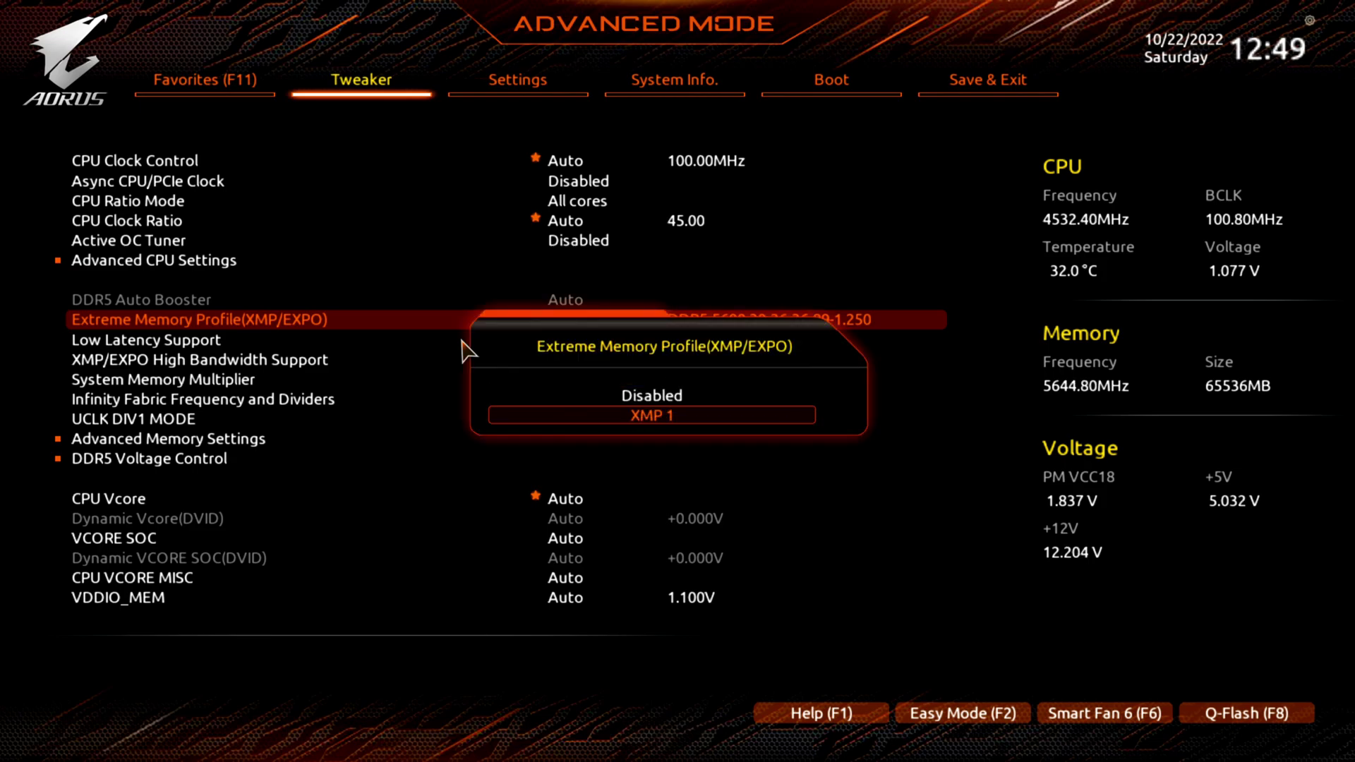
key("Up")
key("Down")
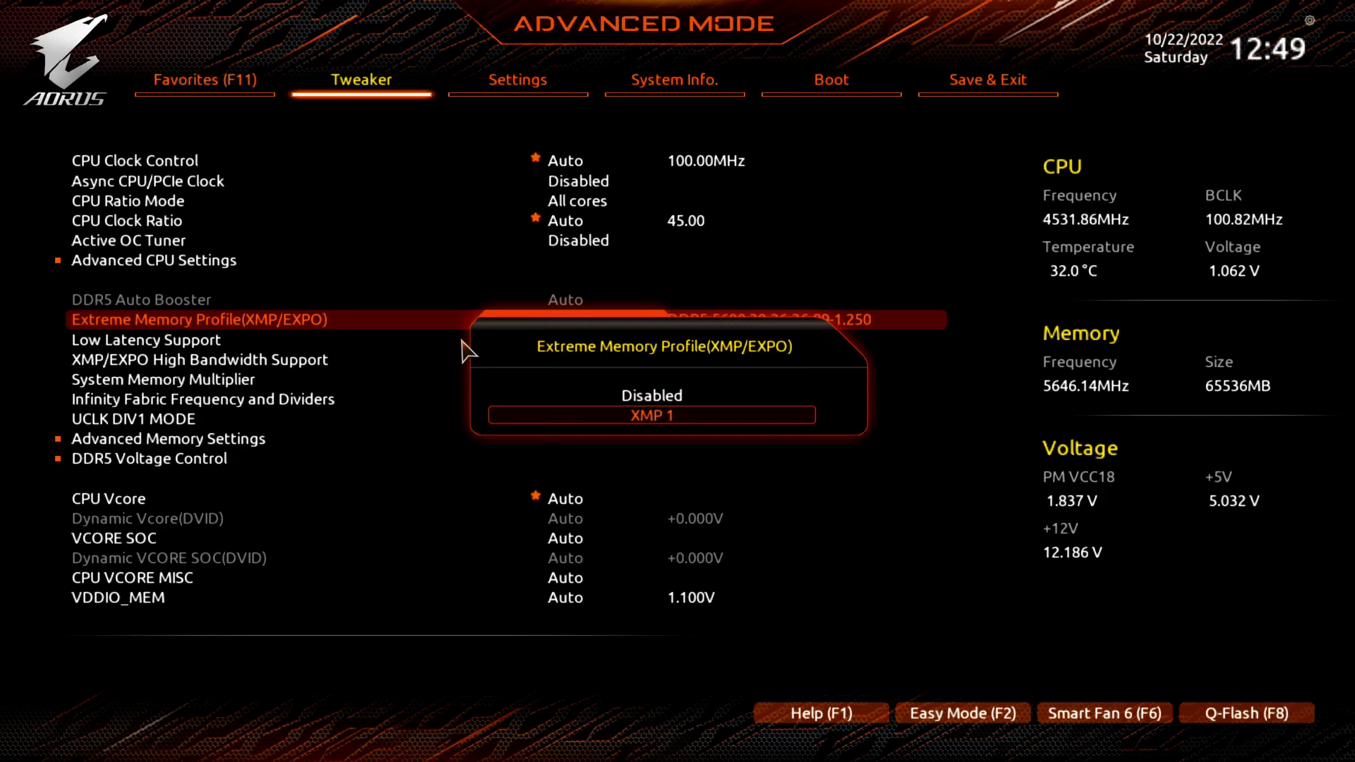
key("Up")
key("Down")
key("Return")
key("Down")
key("Down")
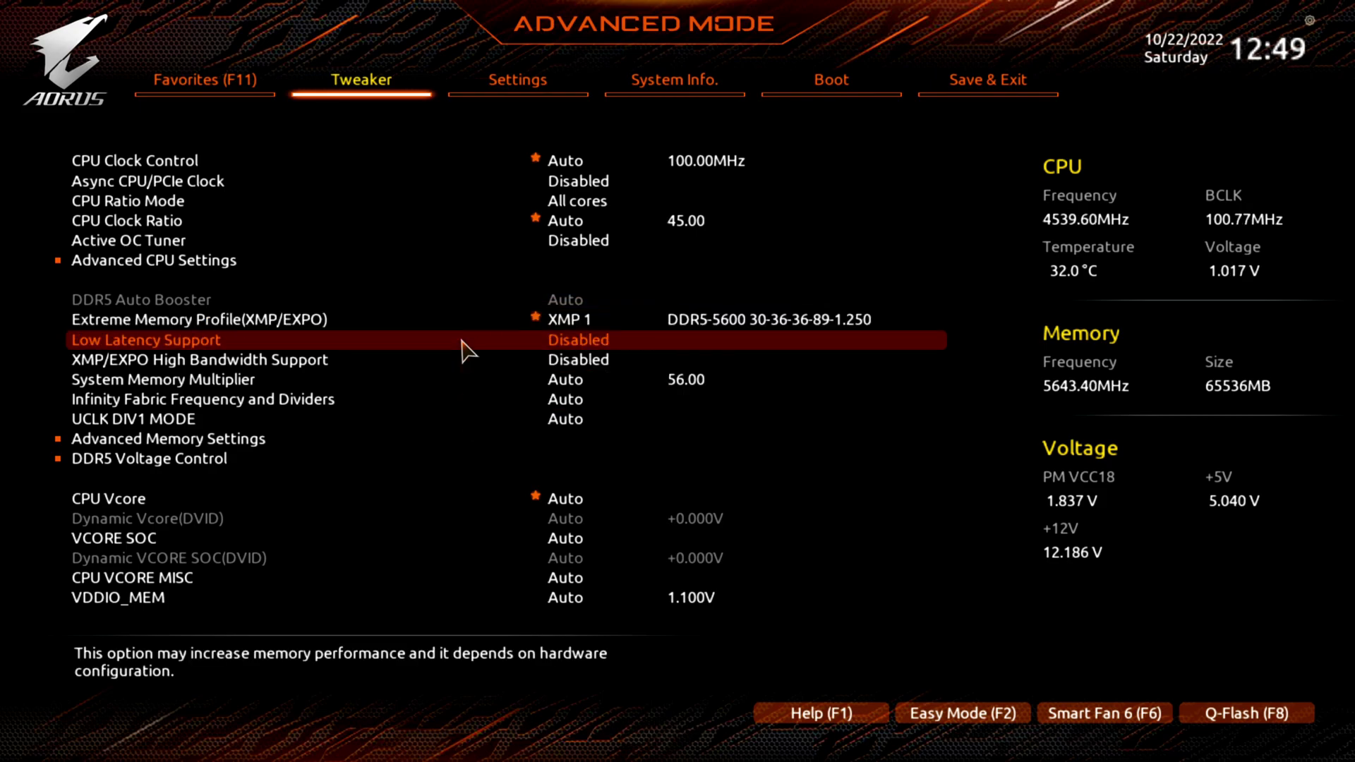
key("Up")
key("Up")
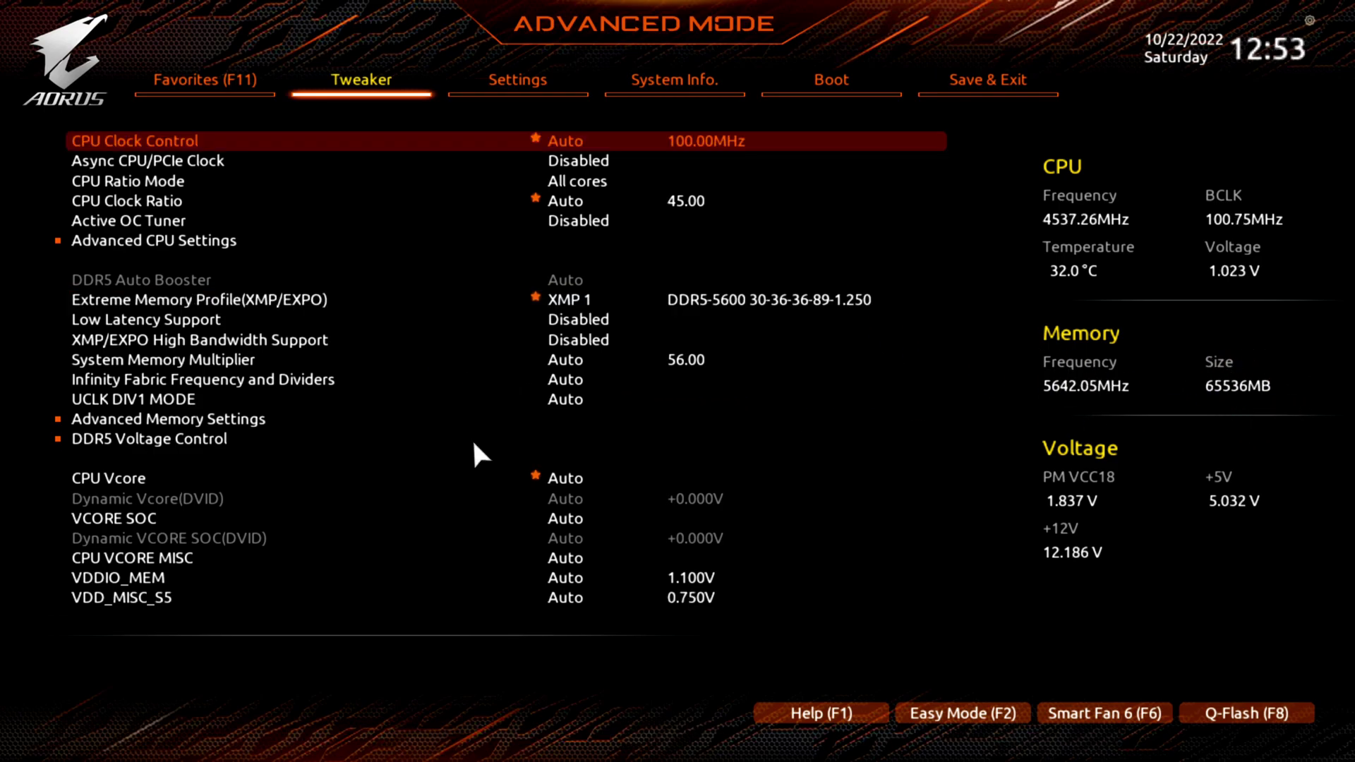
Enter Advanced CPU Settings and confirm SVM Mode stays Enabled
key("Down")
key("Down")
key("Down")
key("Down")
key("Down")
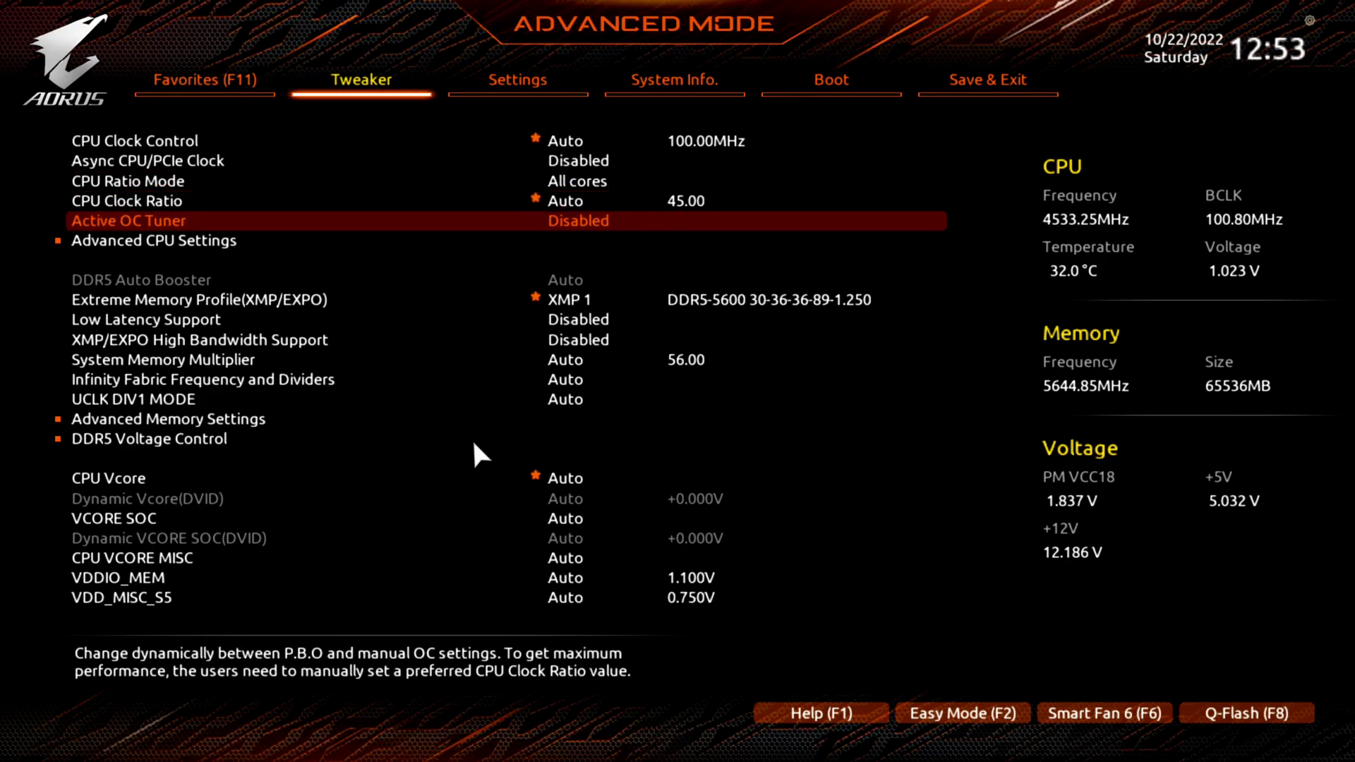
key("Return")
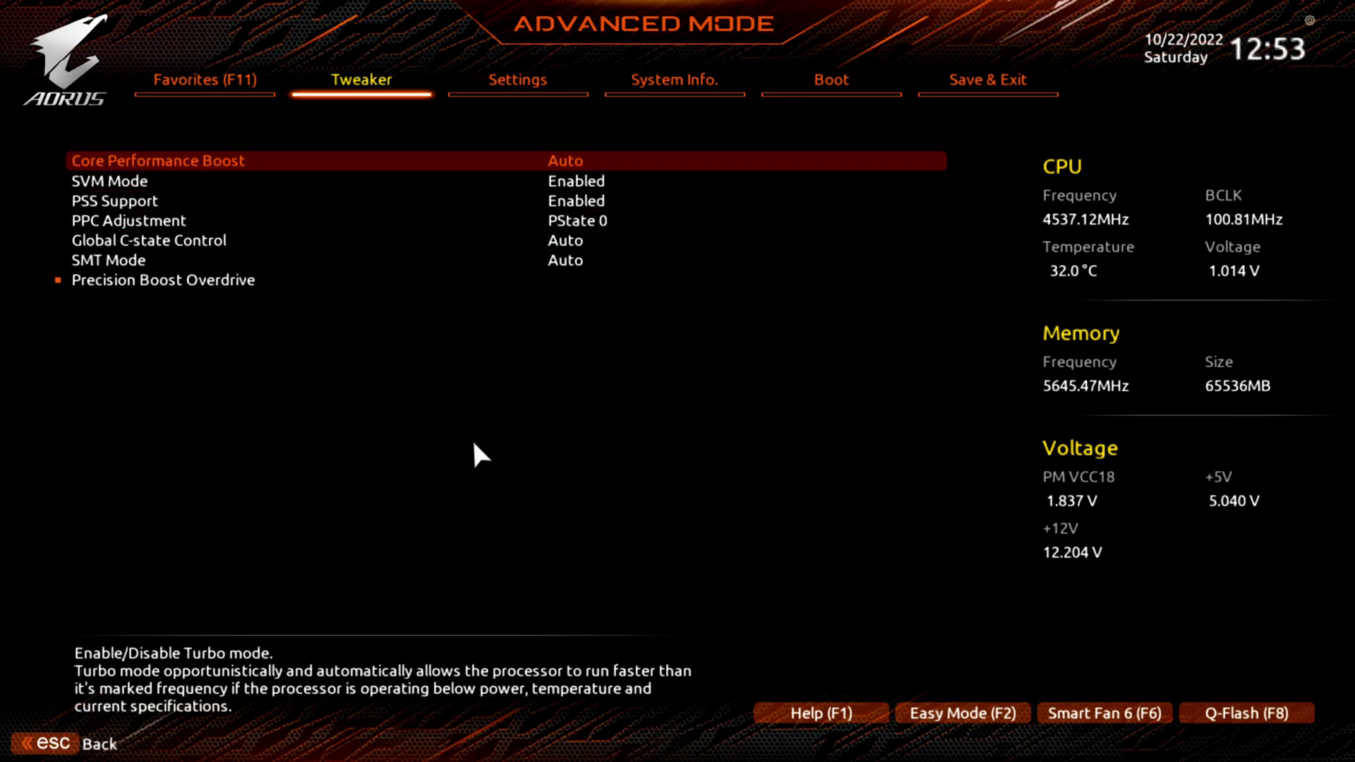
key("Down")
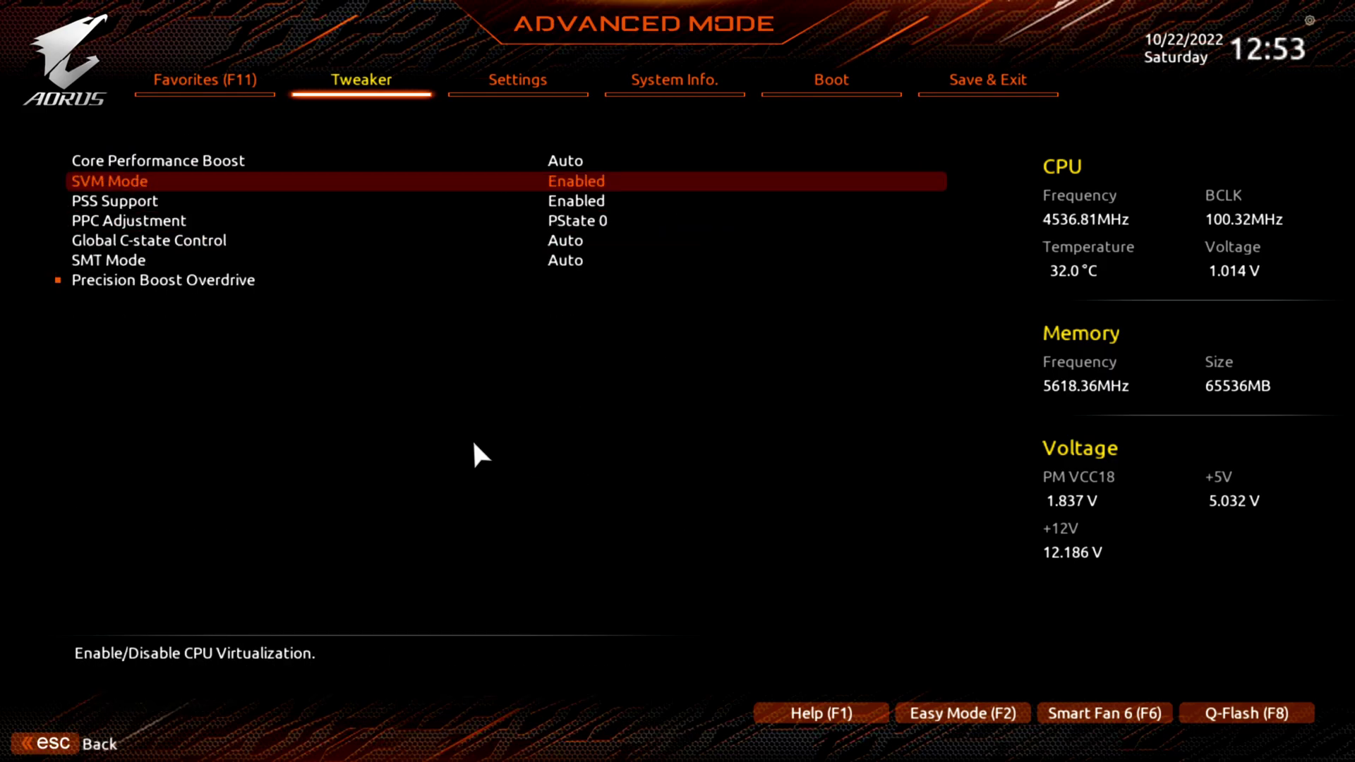
key("Return")
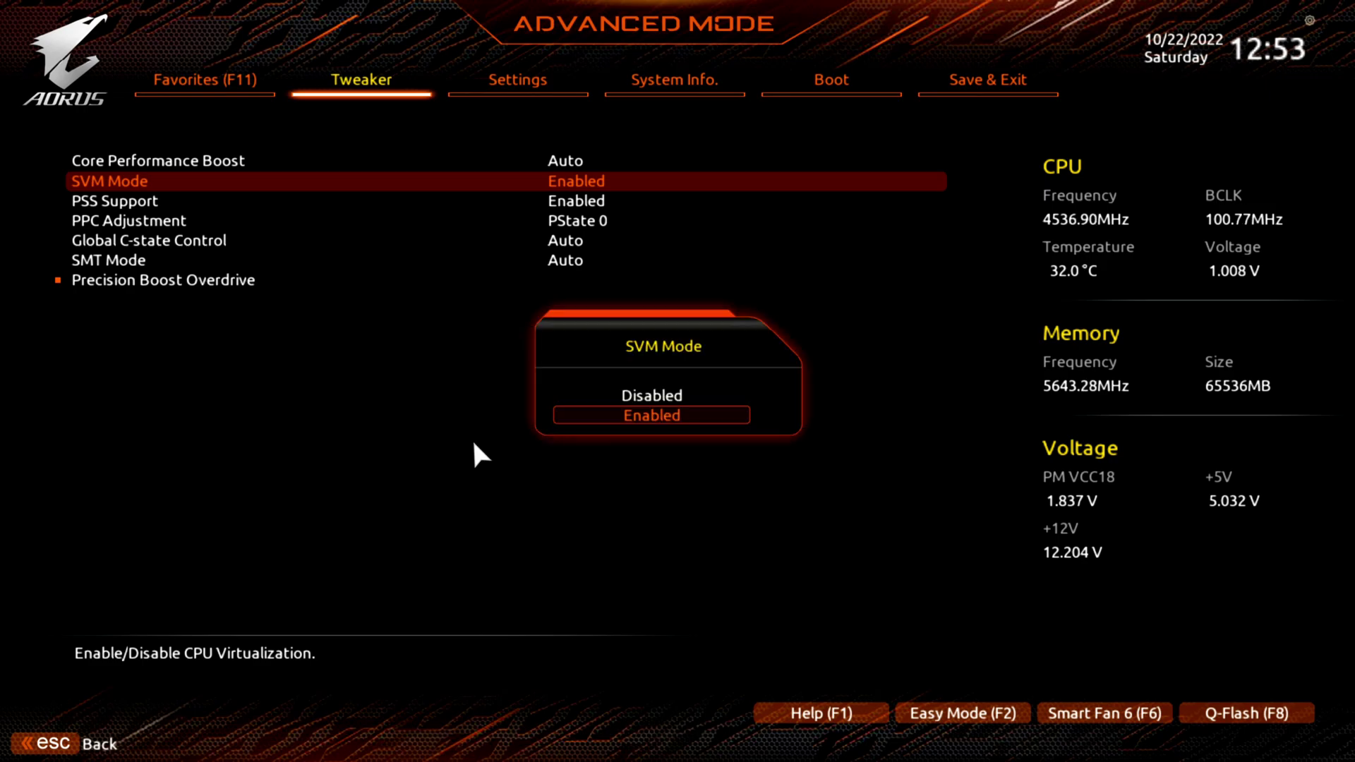
key("Return")
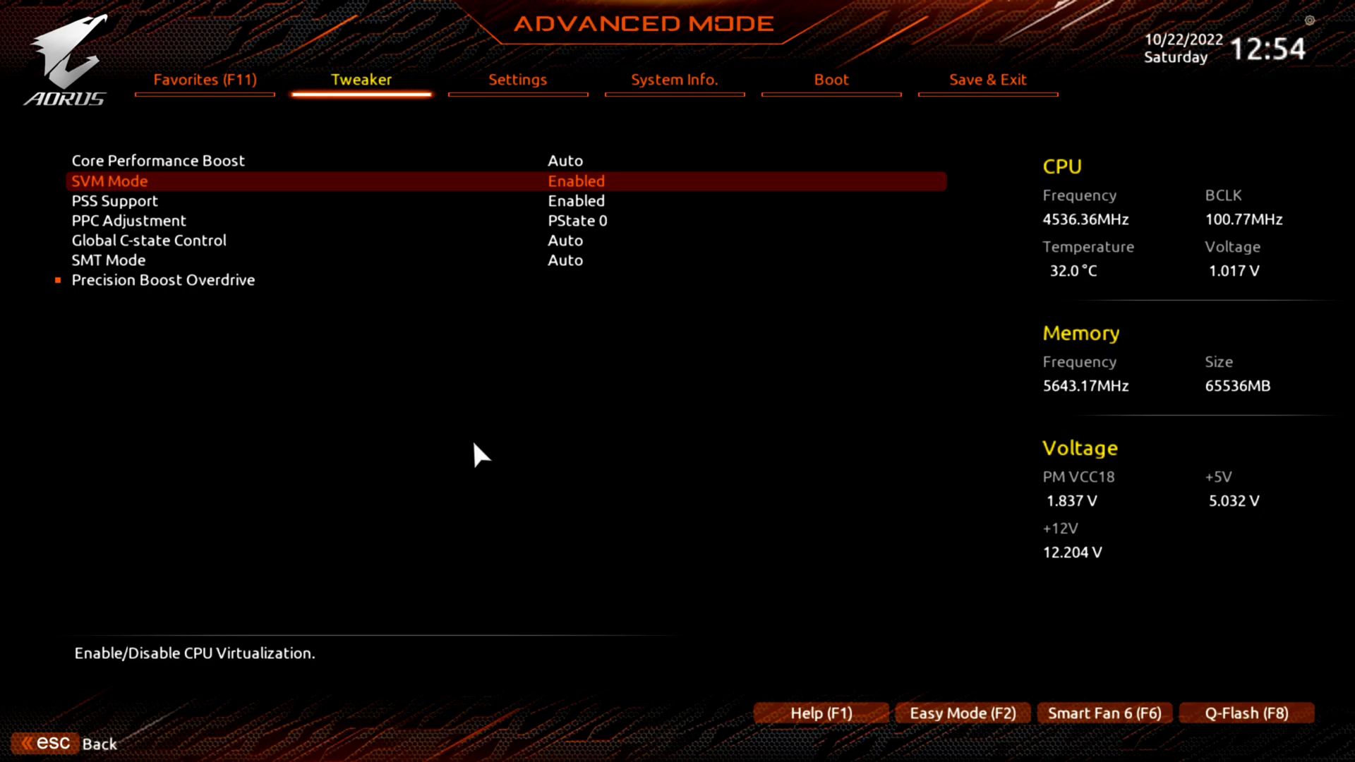
key("Down")
key("Up")
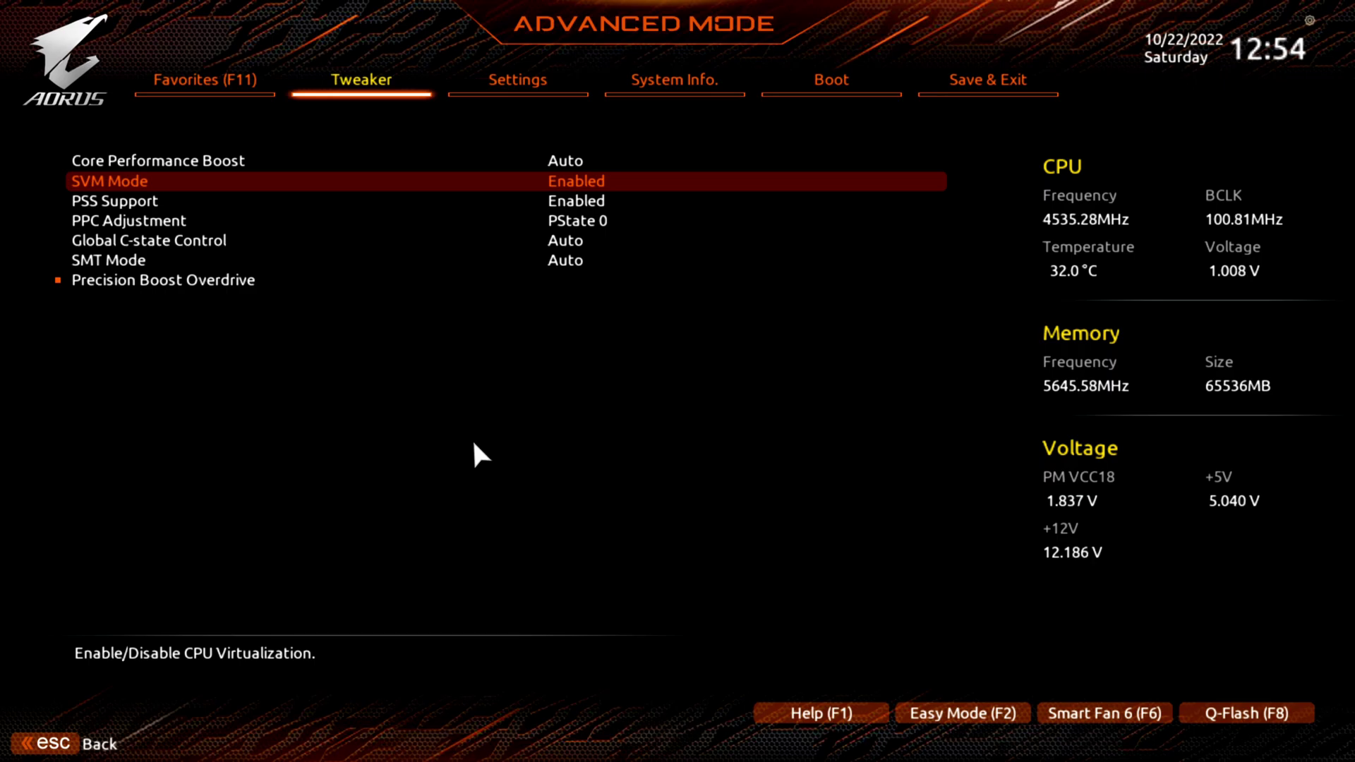
Look toward PPC Adjustment, then reconfirm SVM Mode as Enabled
key("Down")
key("Up")
key("Down")
key("Down")
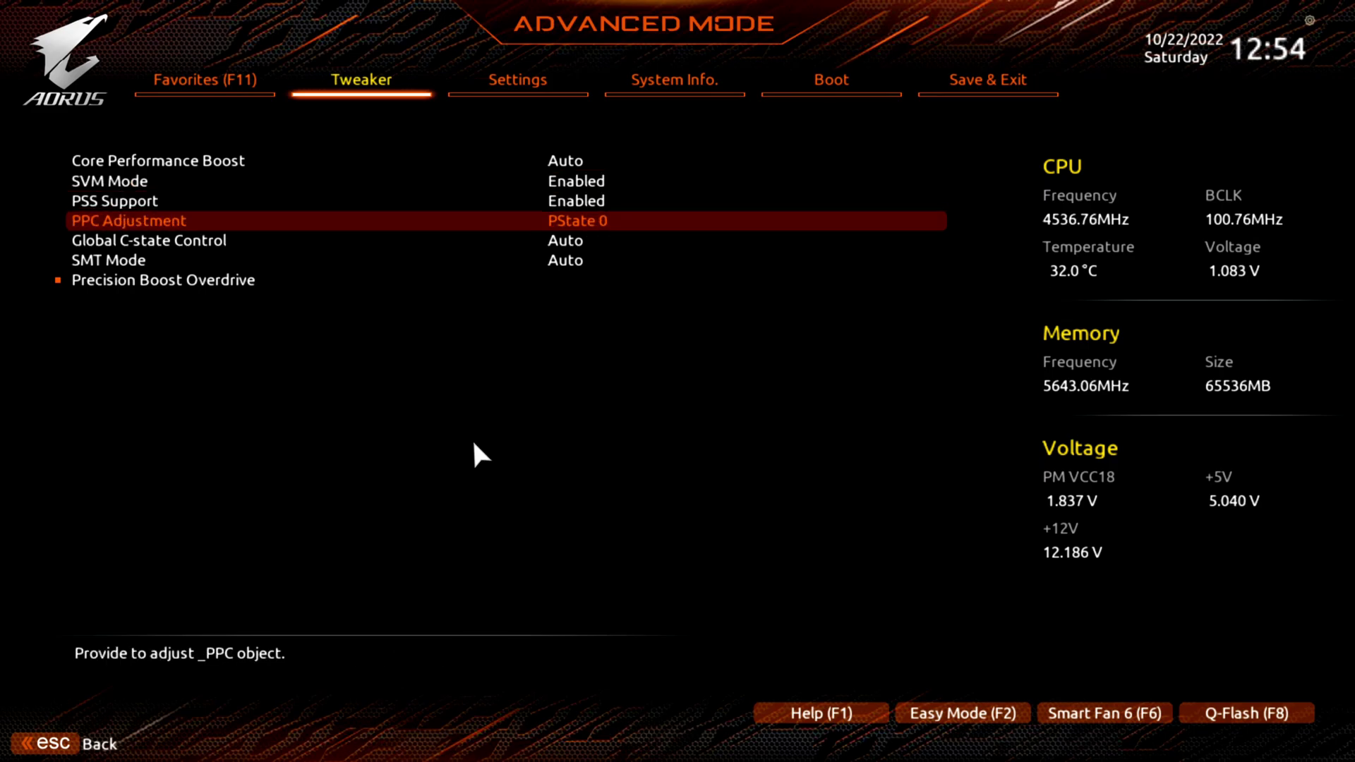
key("Up")
key("Up")
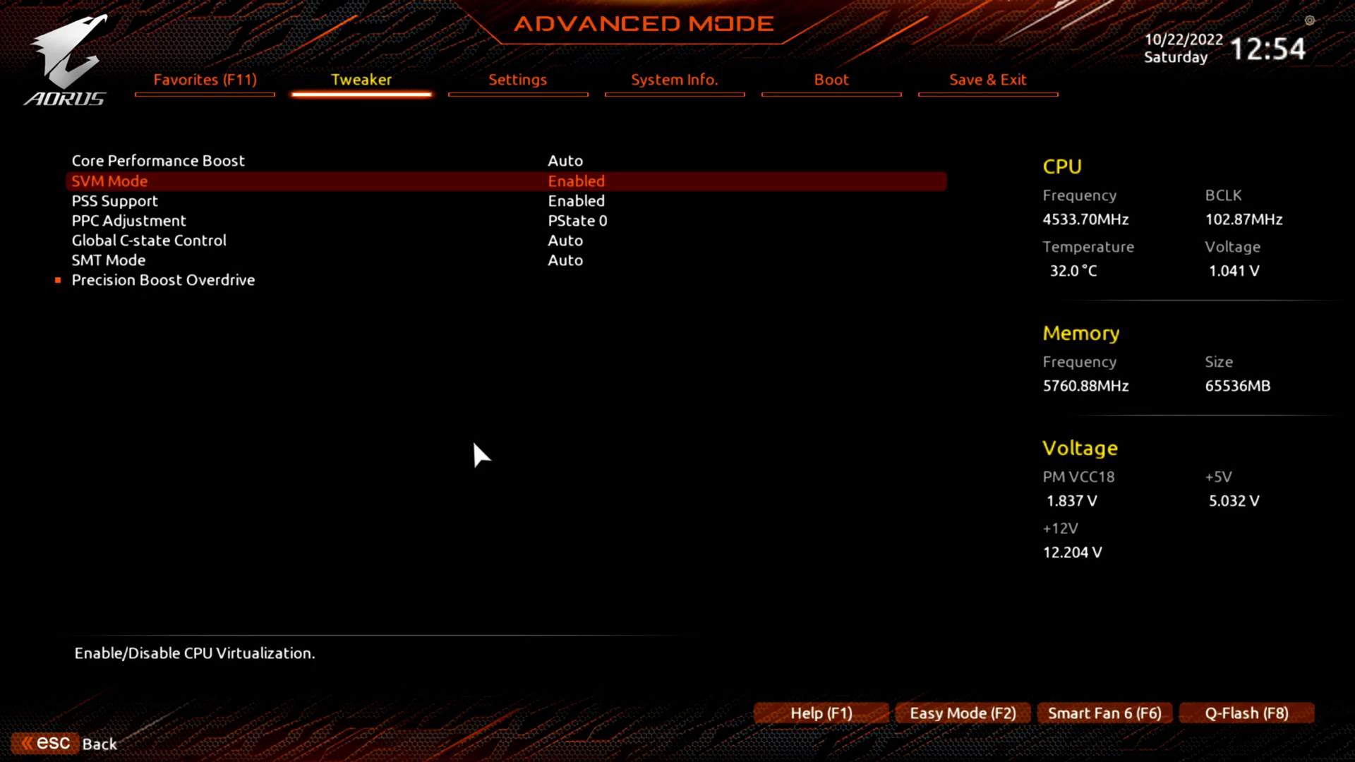
key("Return")
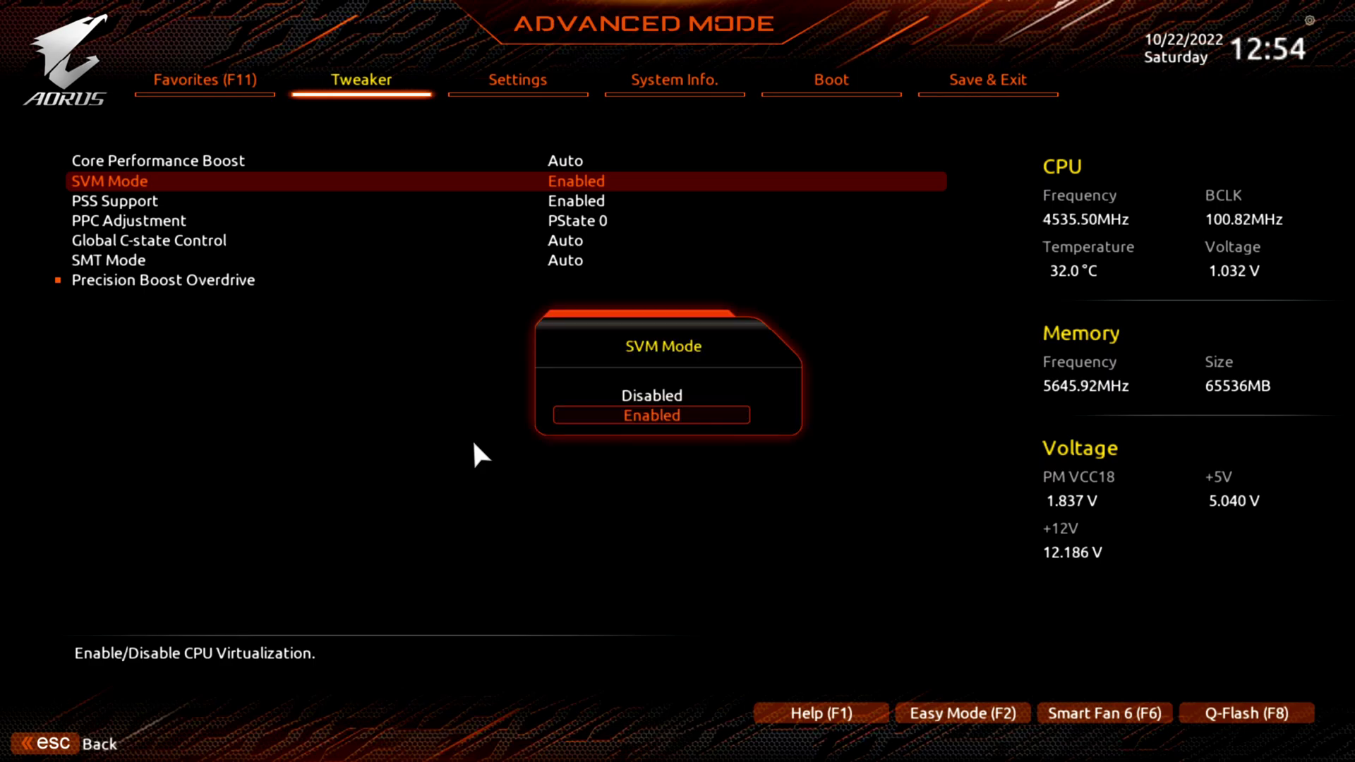
key("Return")
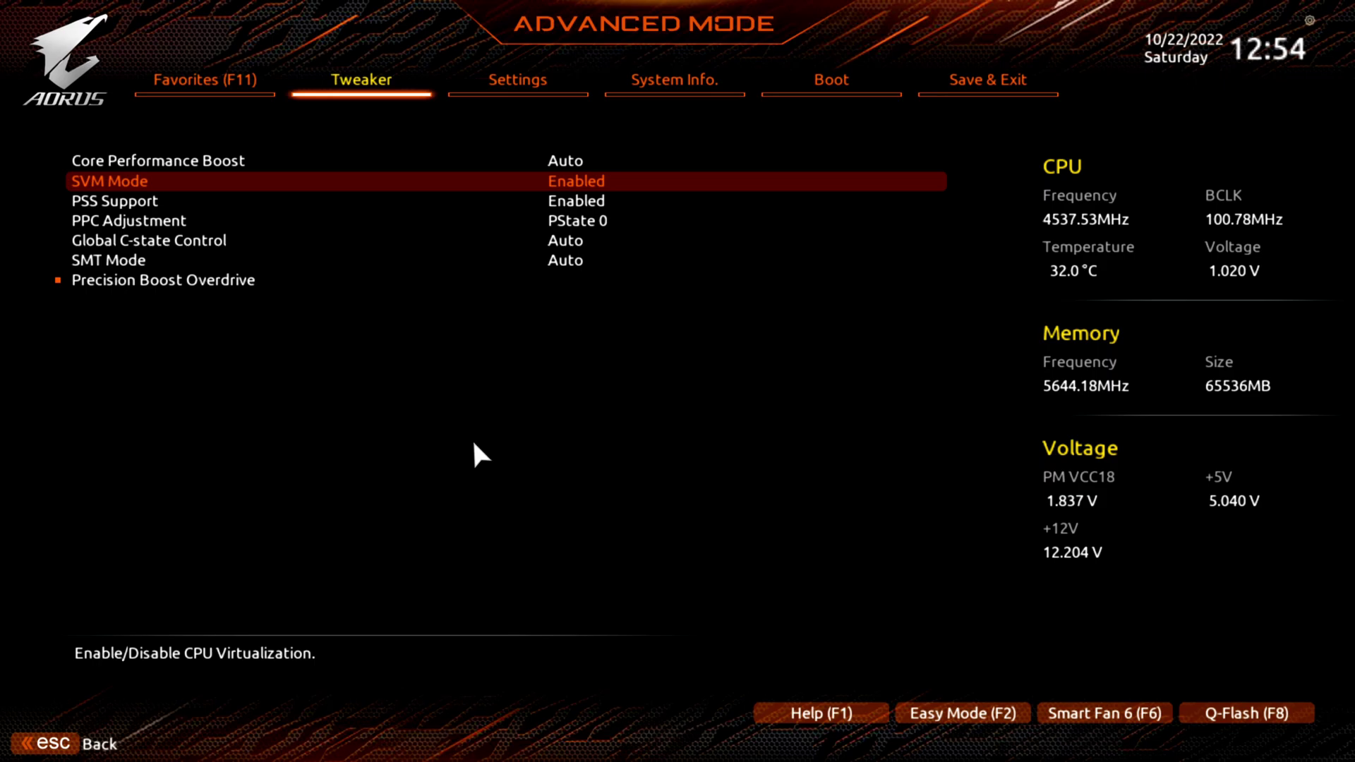
Bring up the PPC Adjustment choices, PState 0 and PState 1
key("Down")
key("Down")
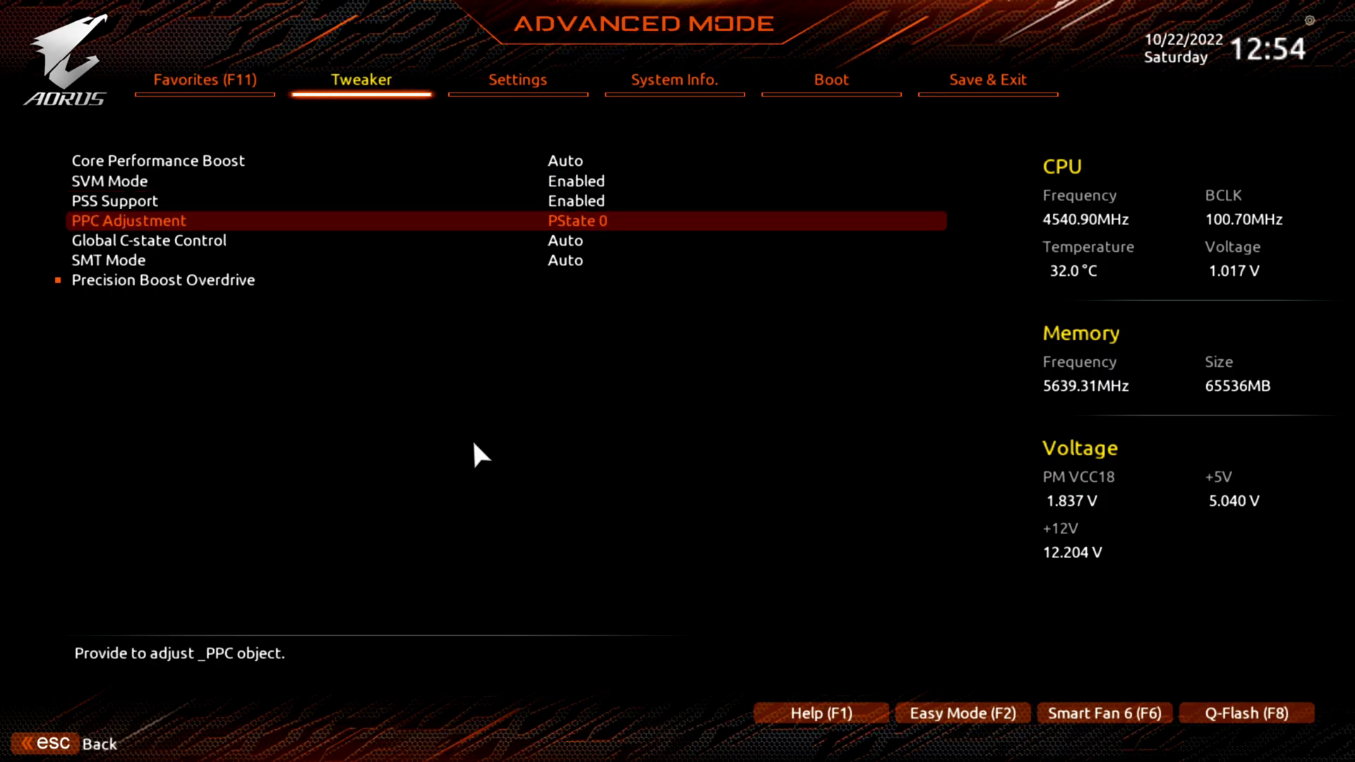
key("Up")
key("Up")
key("Down")
key("Down")
key("Return")
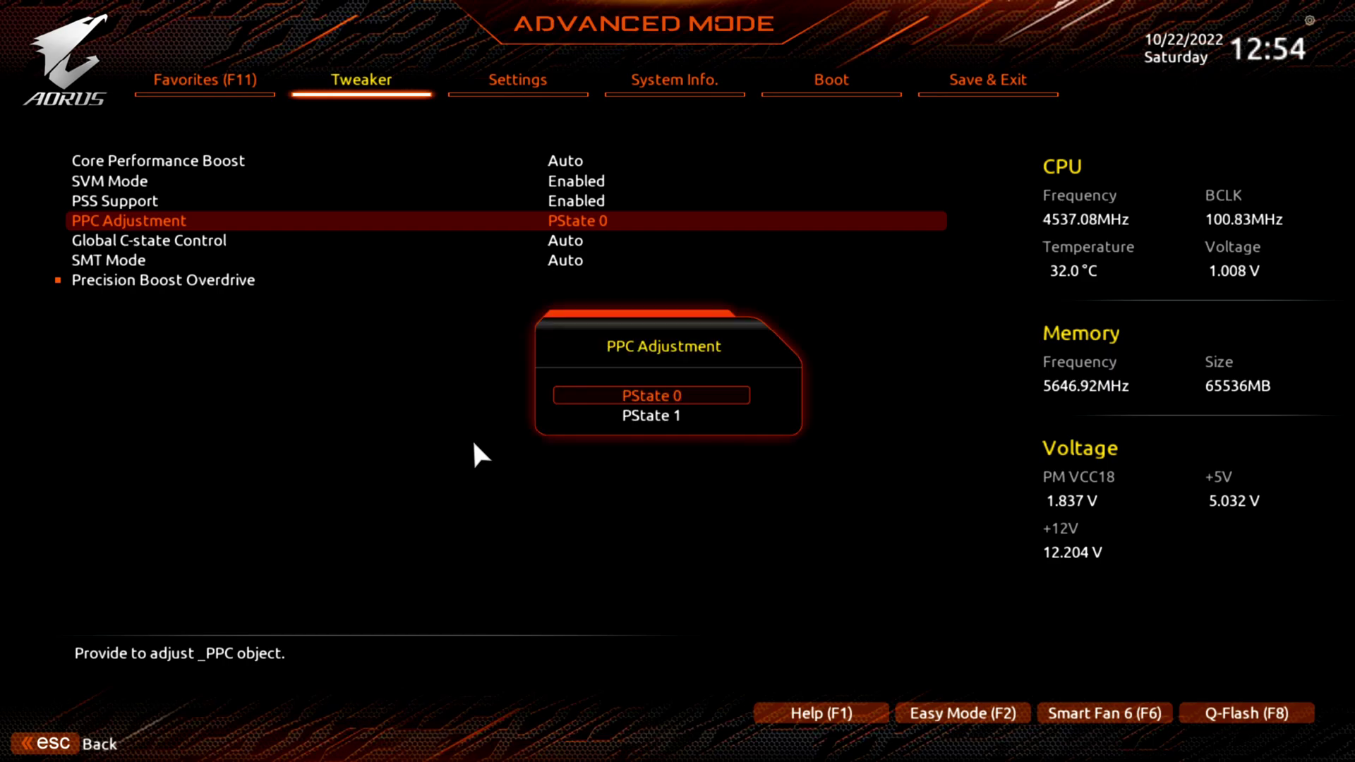
Keep PPC Adjustment at PState 0 and Global C-state Control at Auto, moving to SMT Mode
key("Escape")
key("Down")
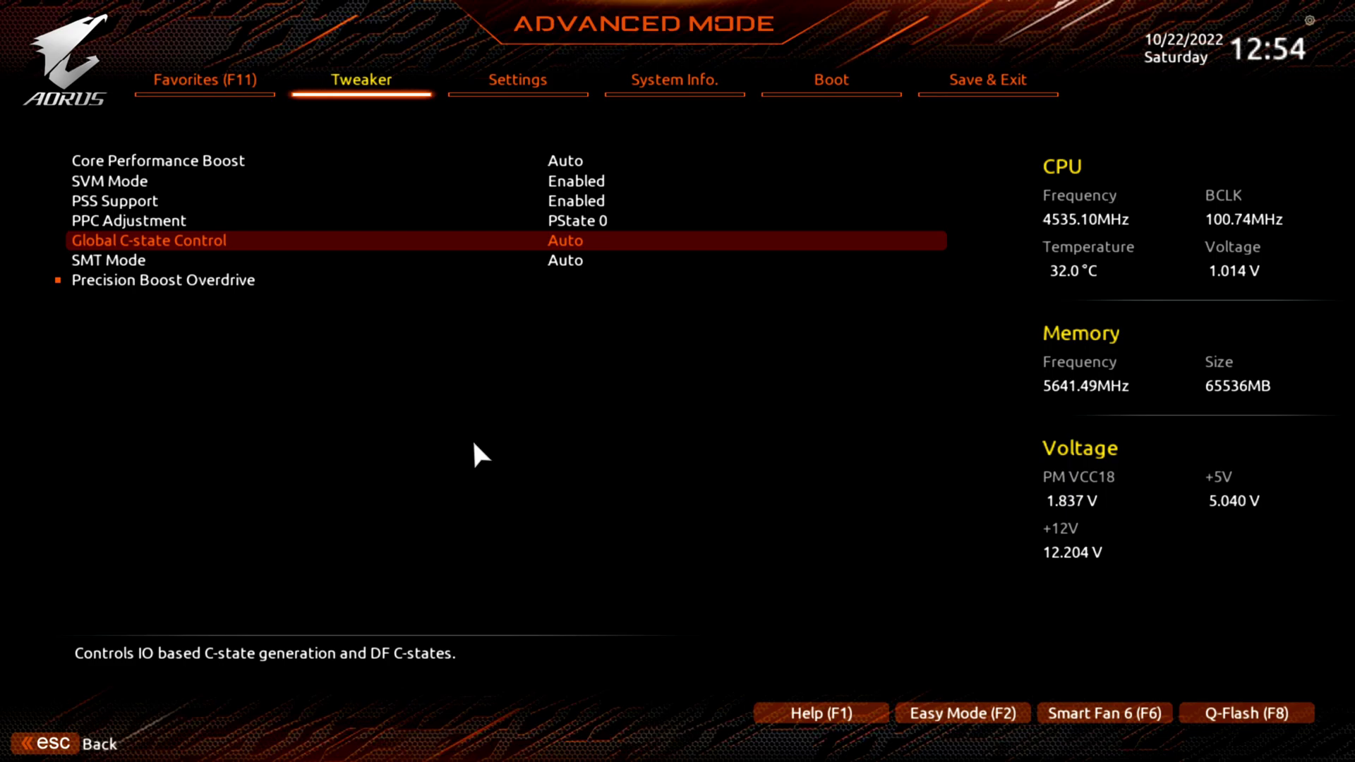
key("Return")
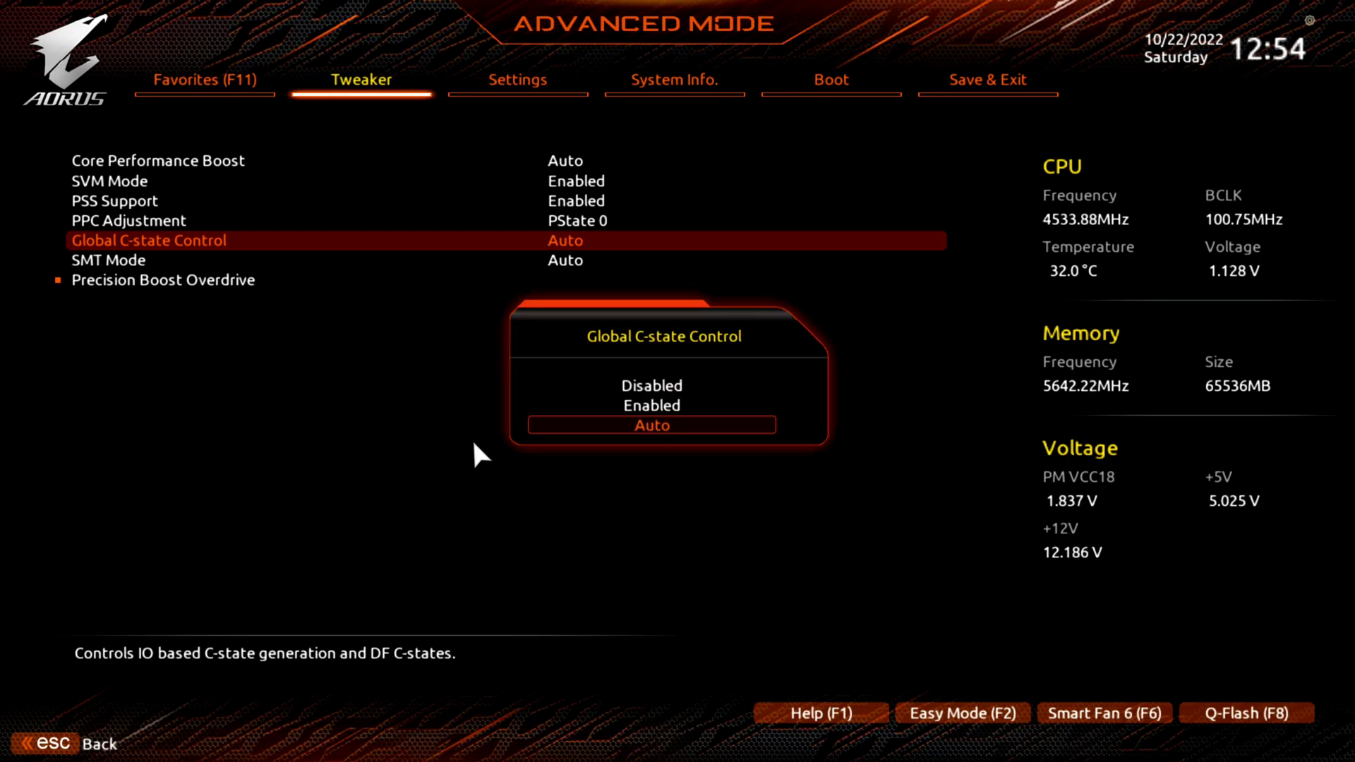
key("Escape")
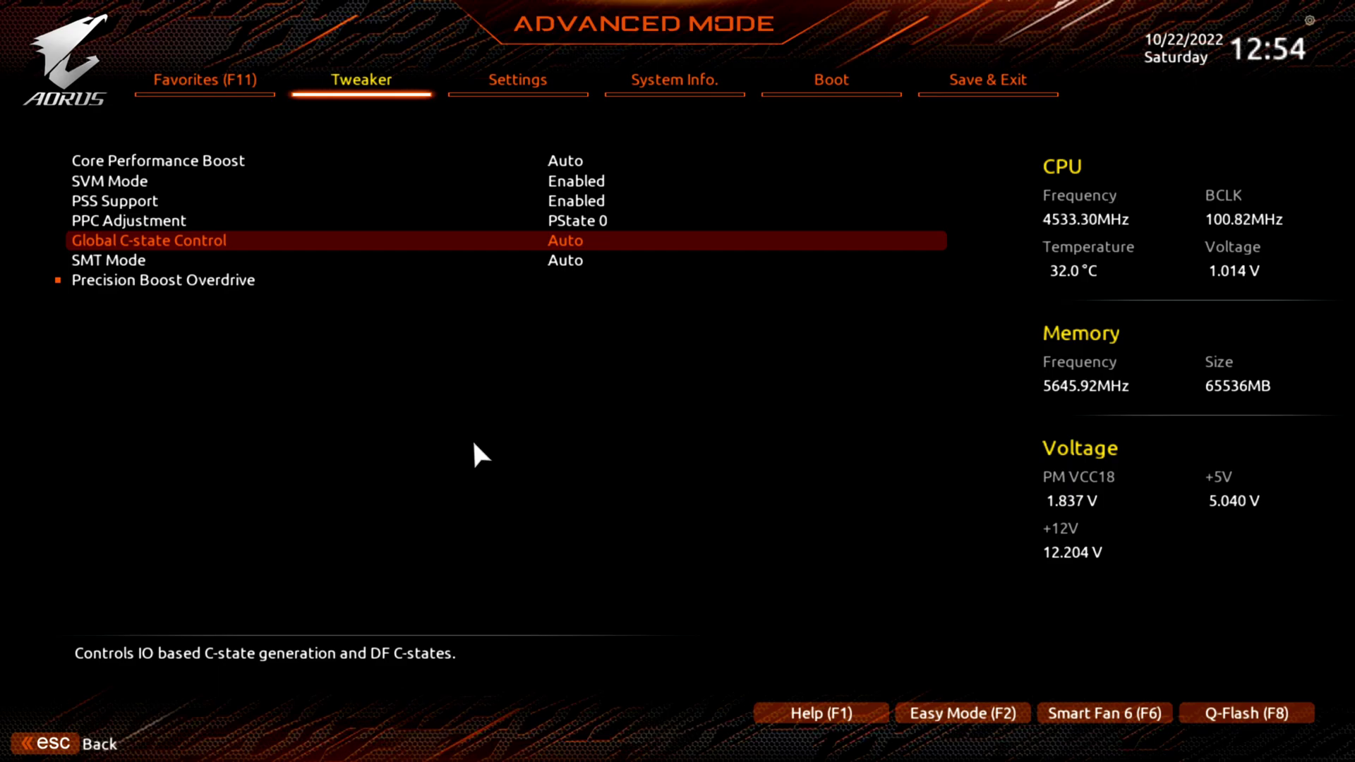
key("Down")
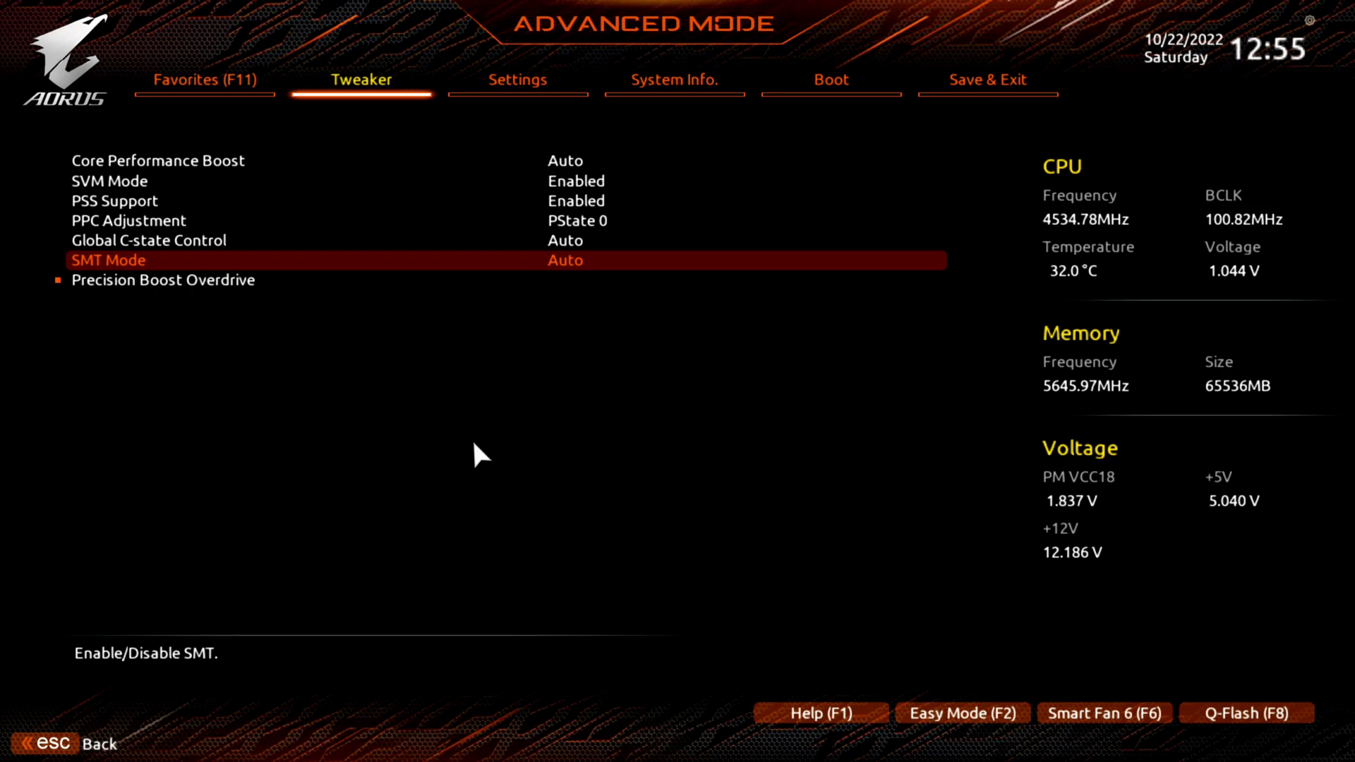
Leave SMT Mode at Auto after checking its choices twice
key("Return")
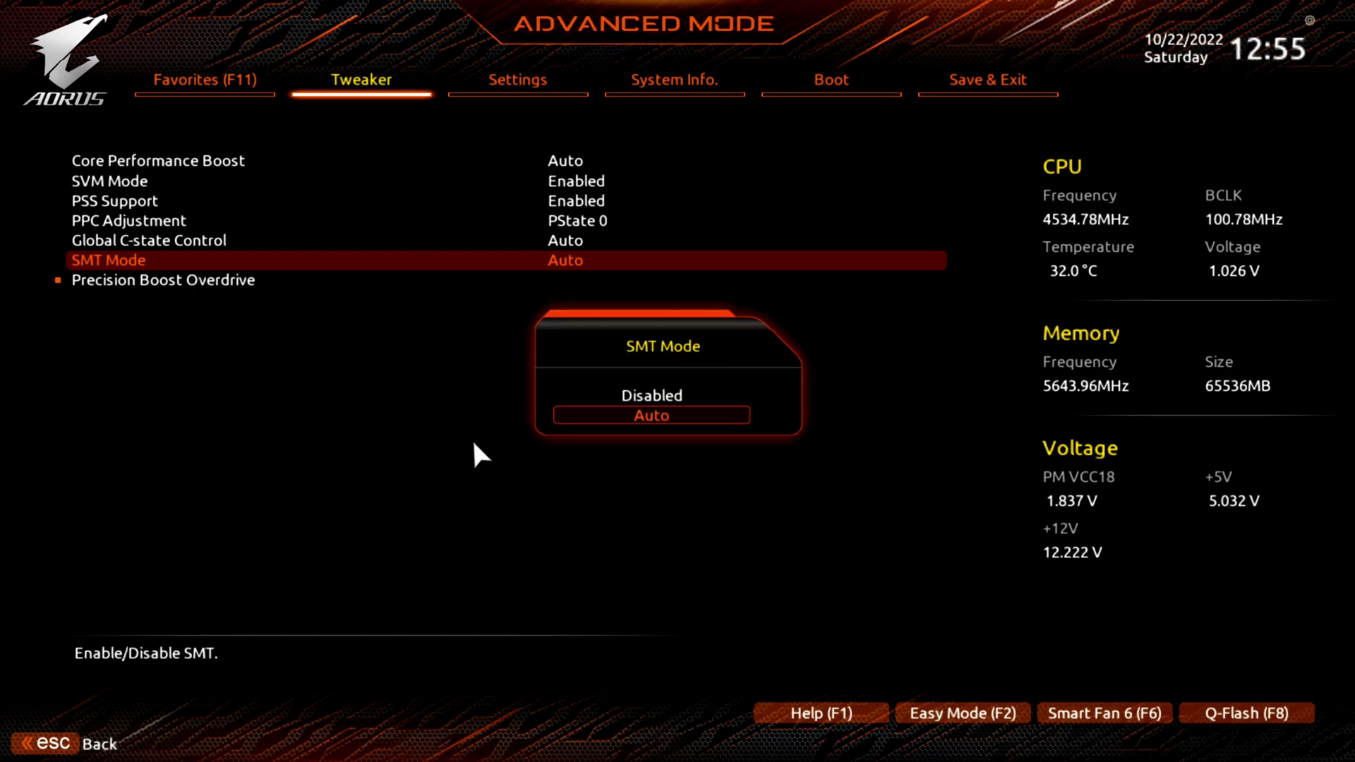
key("Escape")
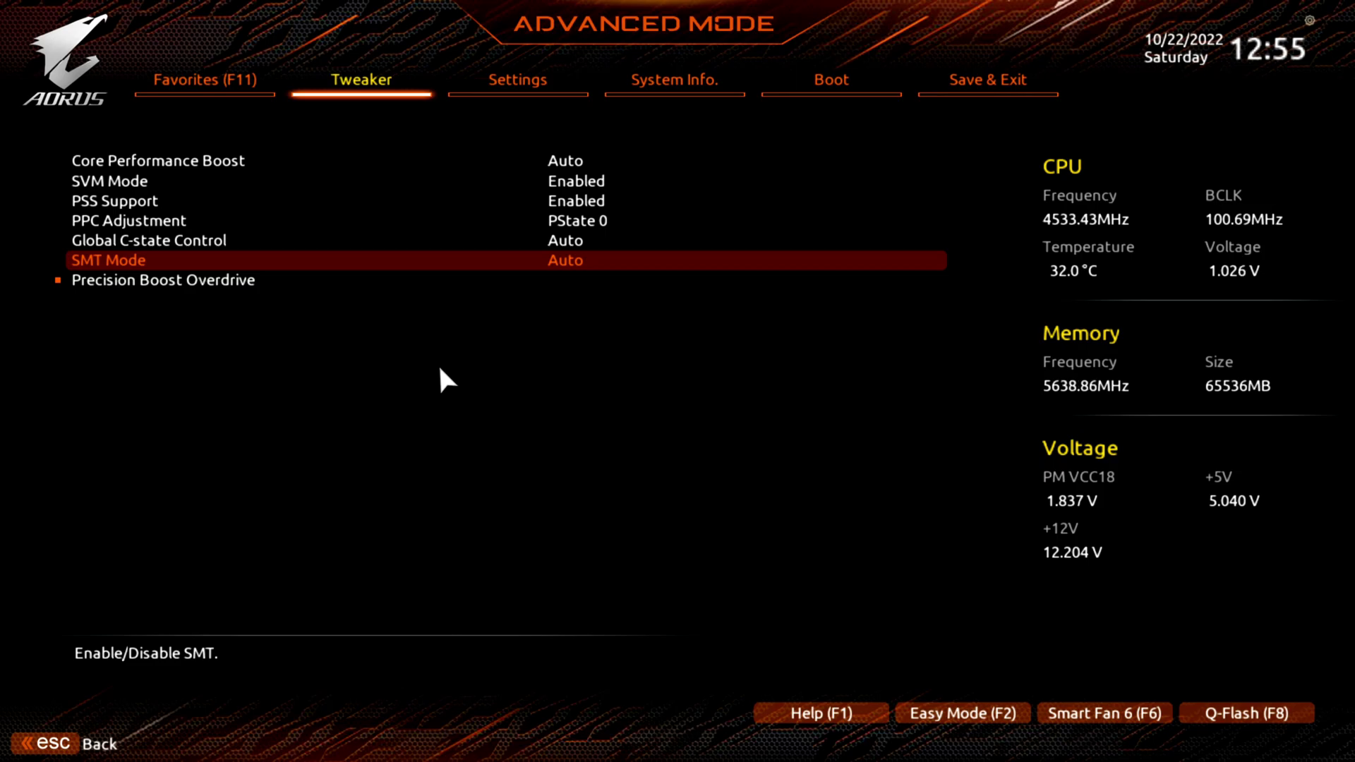
key("Return")
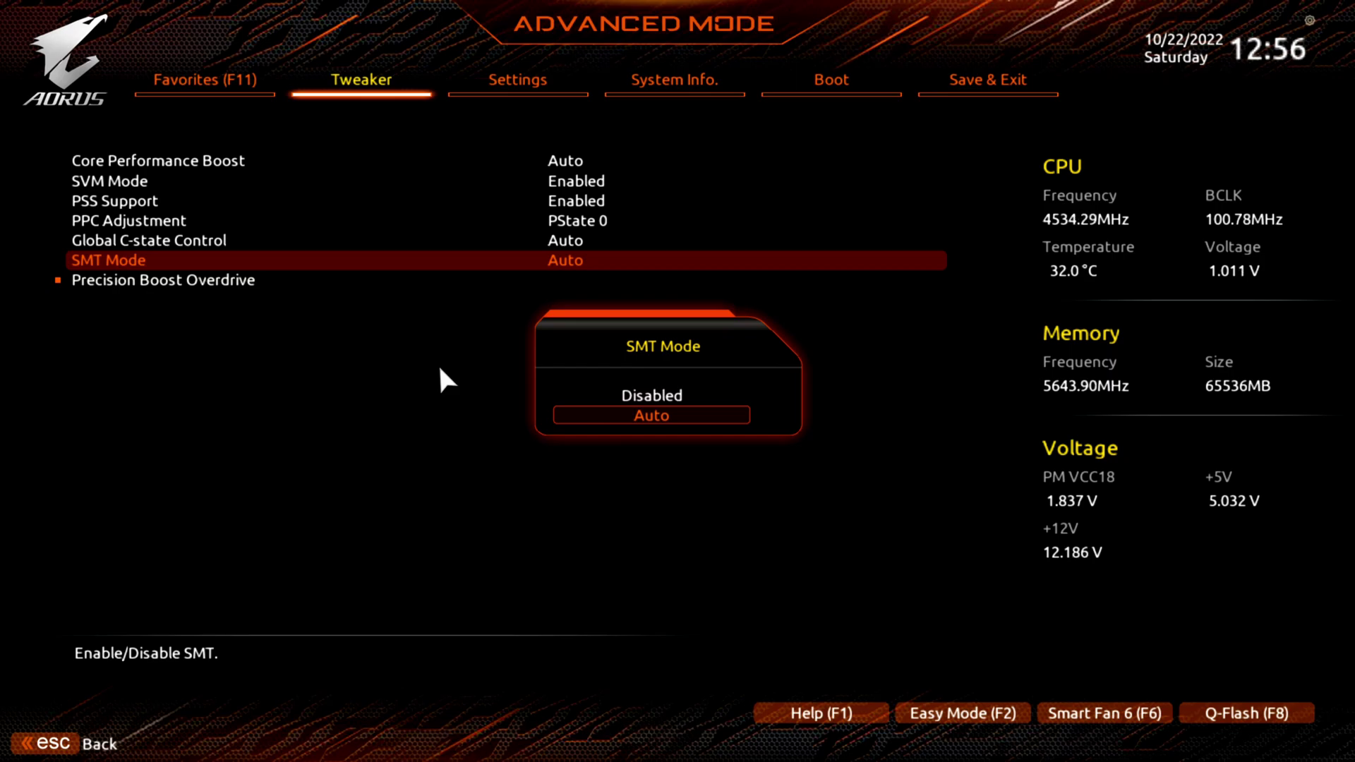
key("Escape")
Enter Precision Boost Overdrive, showing PBO Advanced with PBO Limits Manual
key("Down")
key("Up")
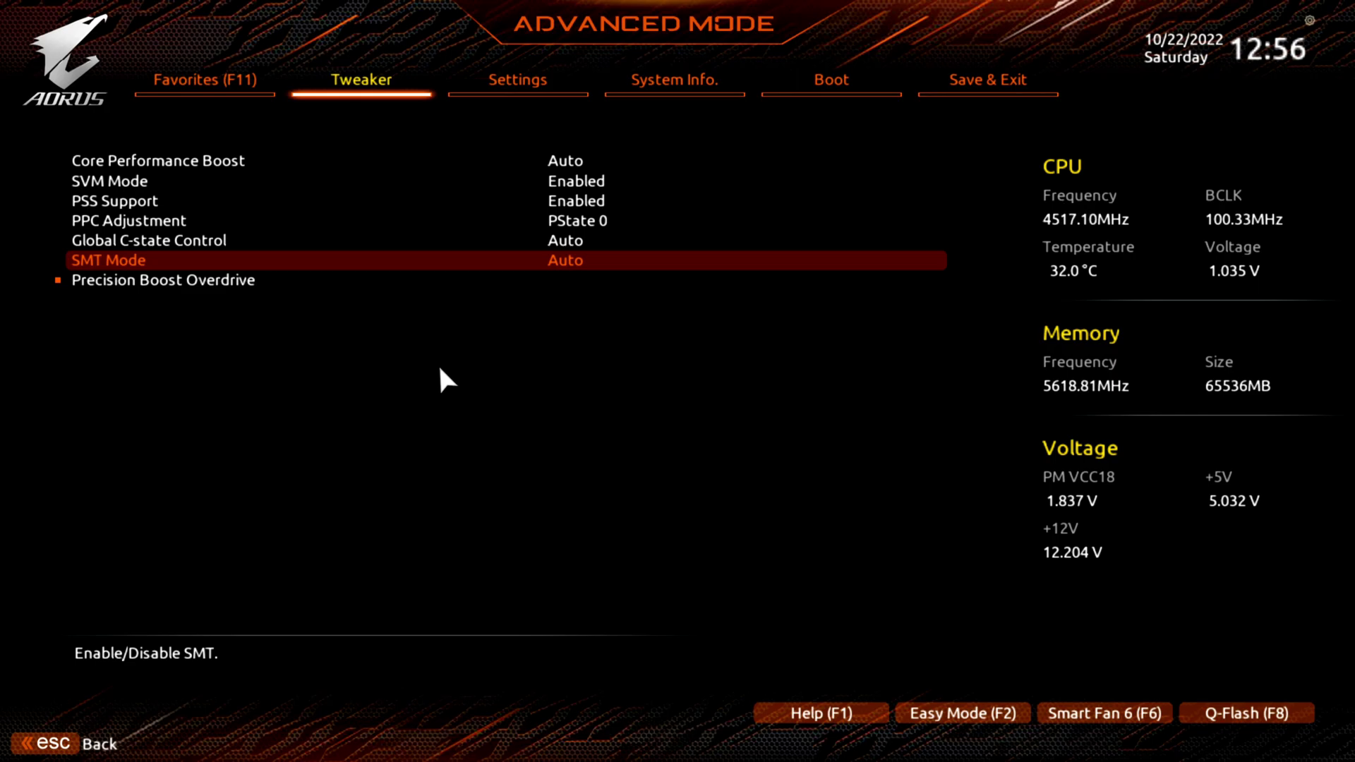
key("Down")
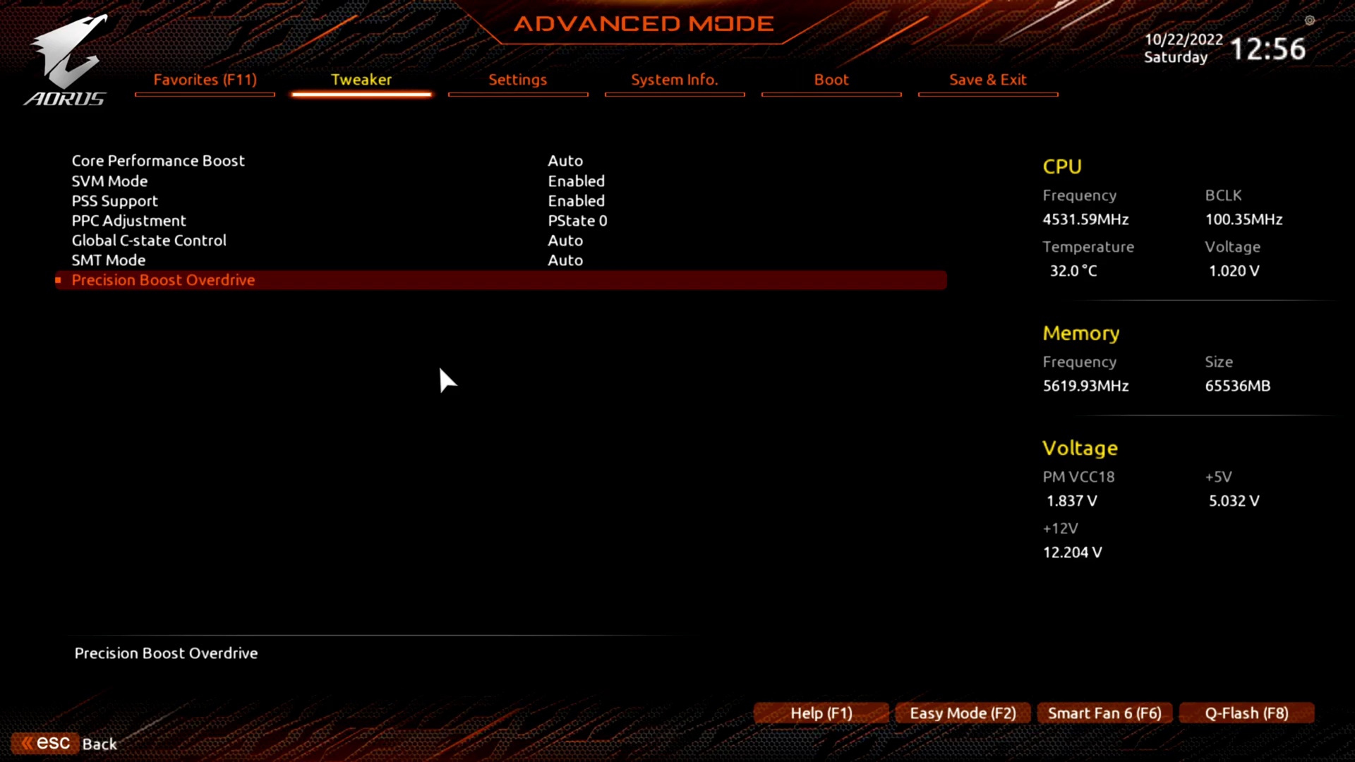
key("Return")
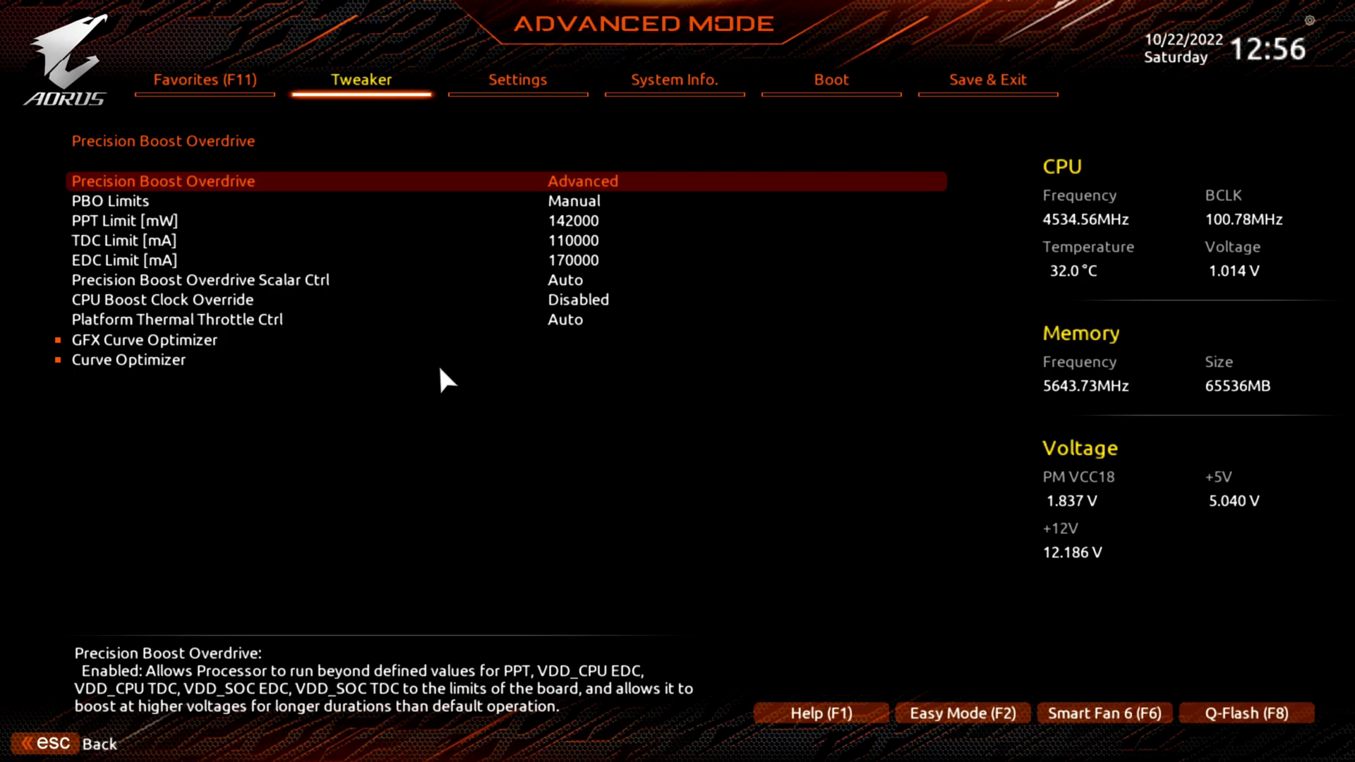
key("Down")
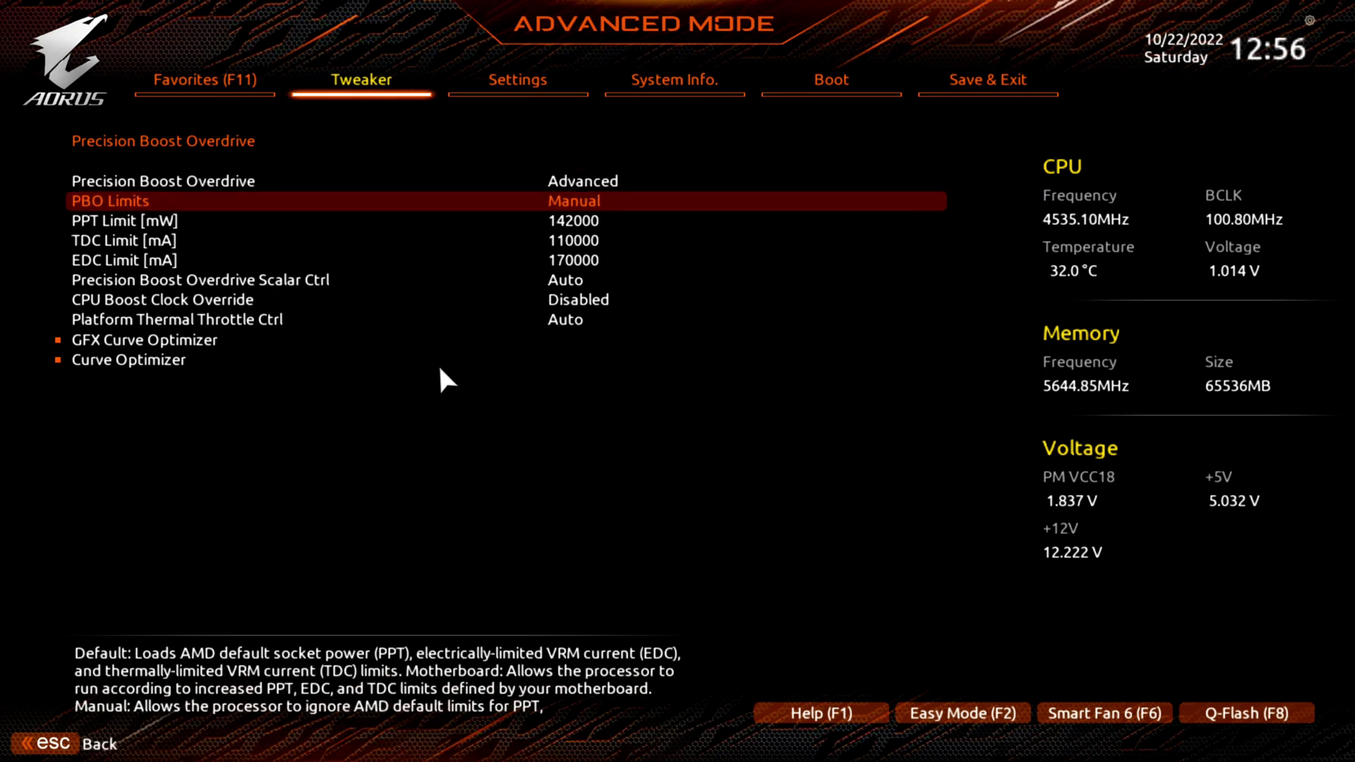
Change PBO Limits from Manual to Auto, hiding the PPT, TDC and EDC fields
key("Down")
key("Down")
key("Down")
key("Down")
key("Up")
key("Up")
key("Up")
key("Up")
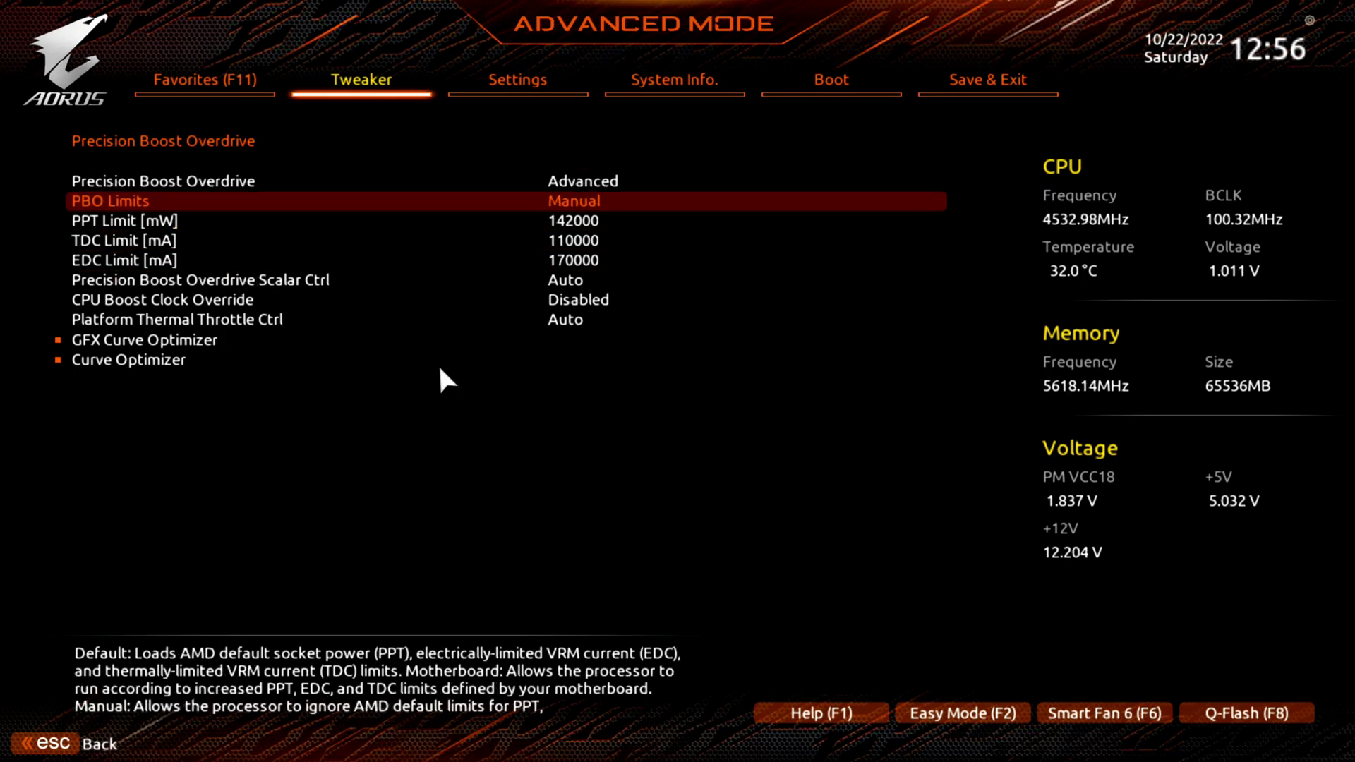
key("Return")
key("Up")
key("Up")
key("Up")
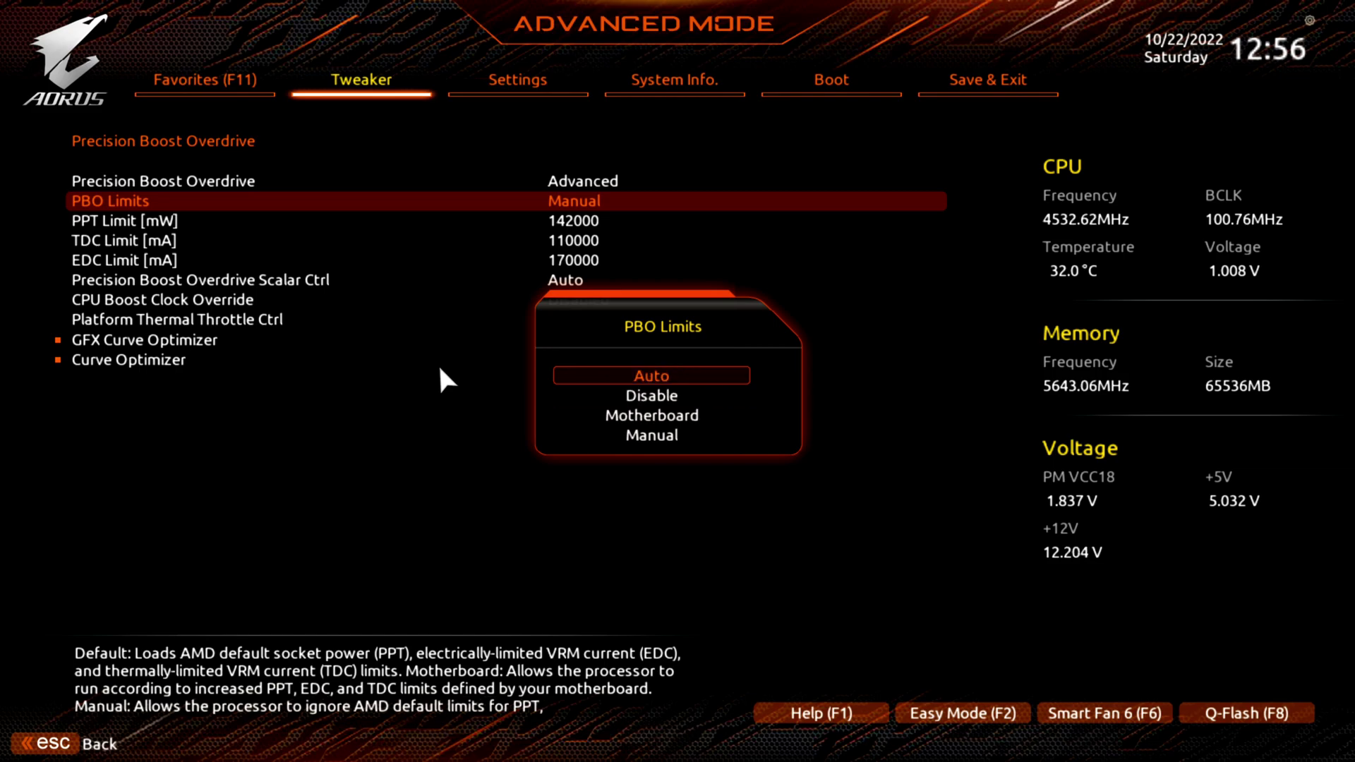
key("Return")
key("Down")
key("Up")
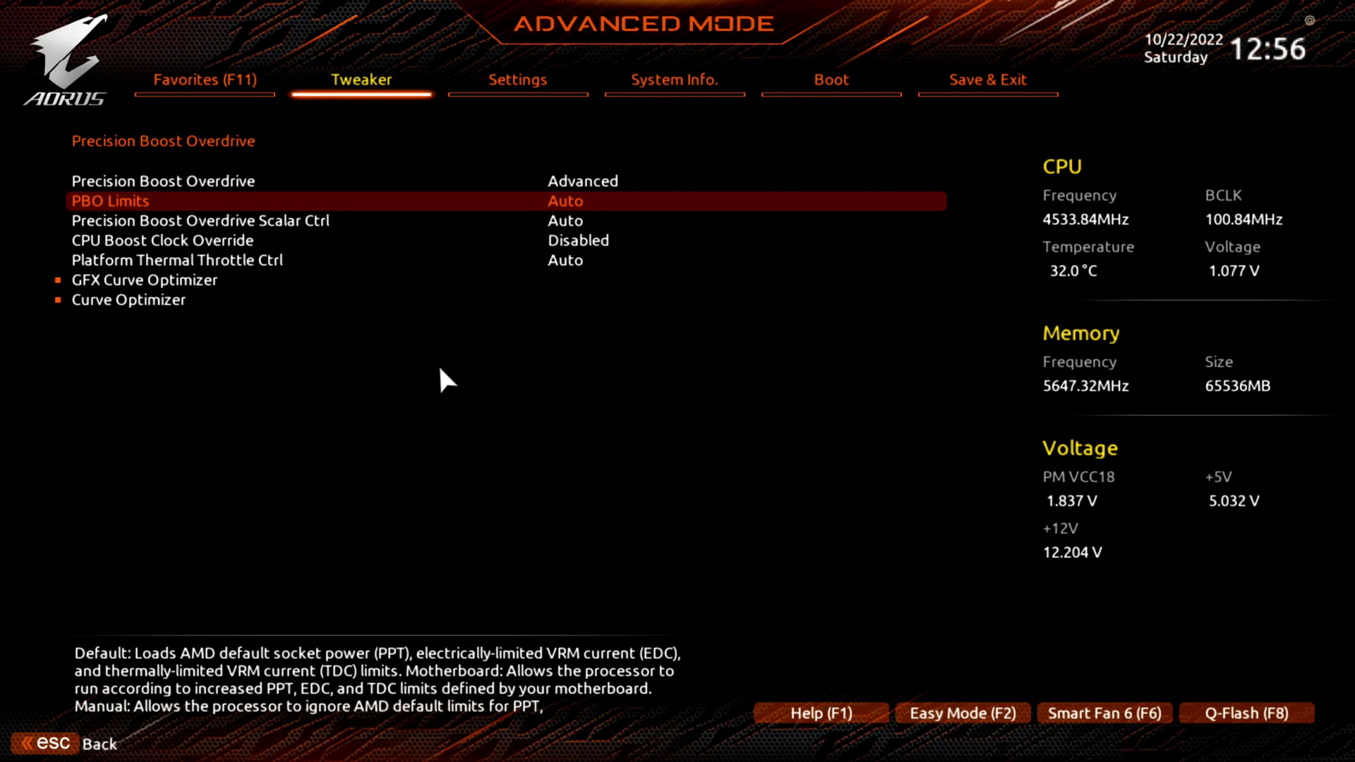
key("Return")
key("Down")
key("Down")
key("Return")
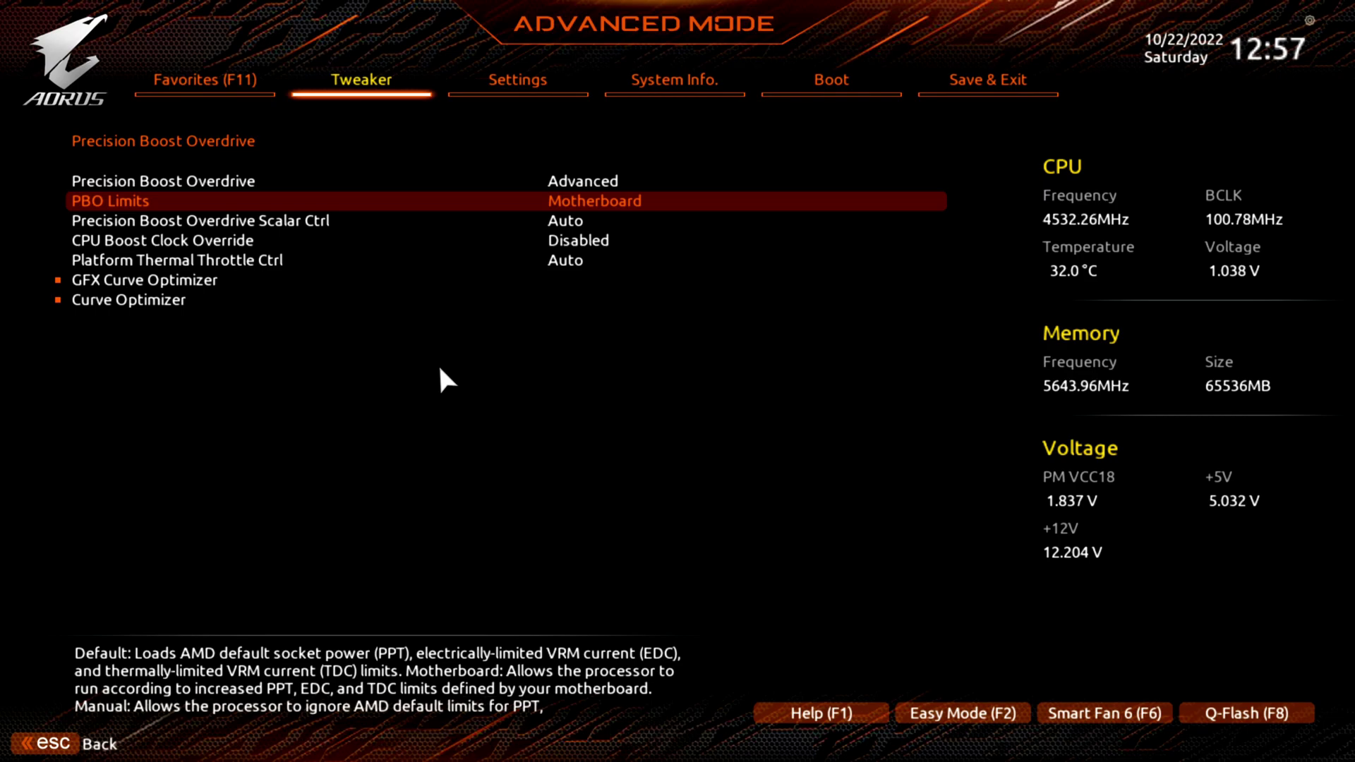
key("Return")
key("Up")
key("Up")
key("Down")
key("Down")
key("Down")
key("Up")
key("Up")
key("Up")
key("Return")
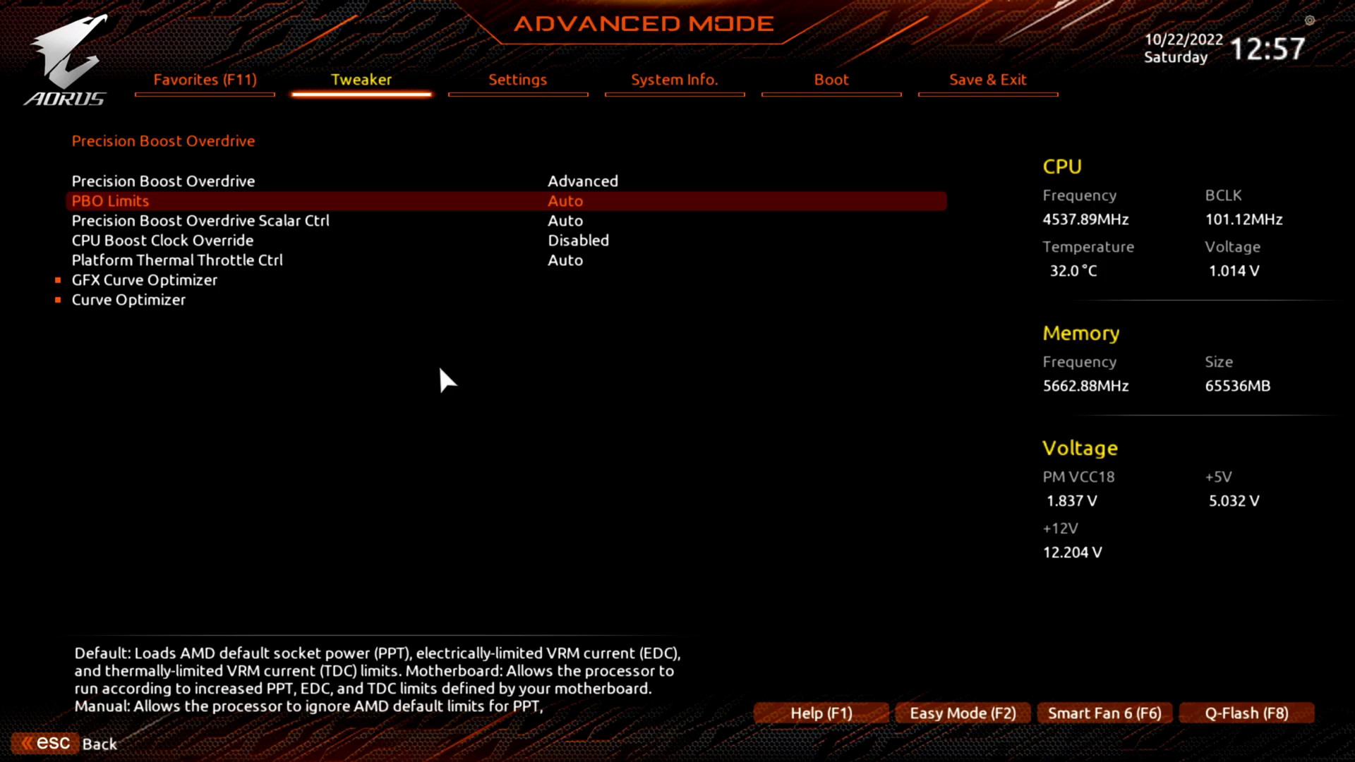
key("Up")
key("Down")
key("Up")
key("Down")
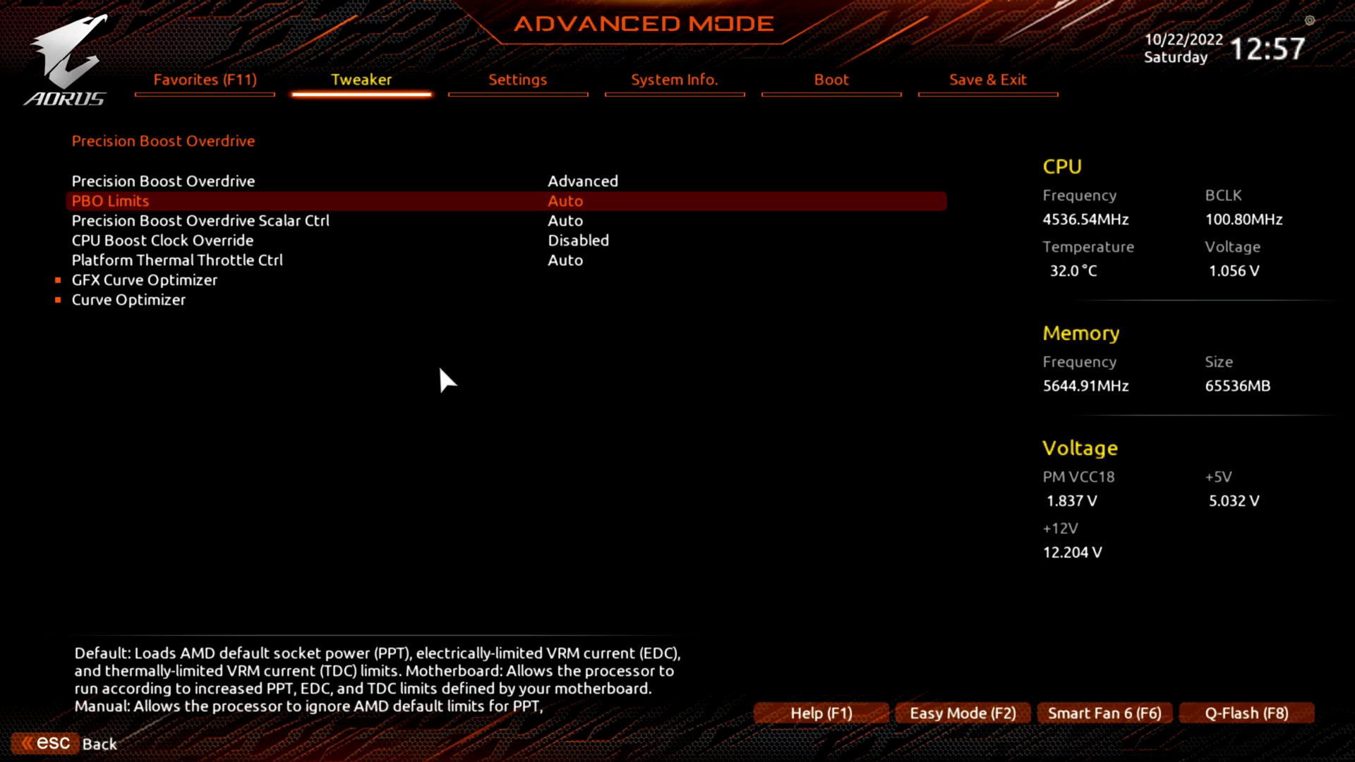
key("Down")
key("Up")
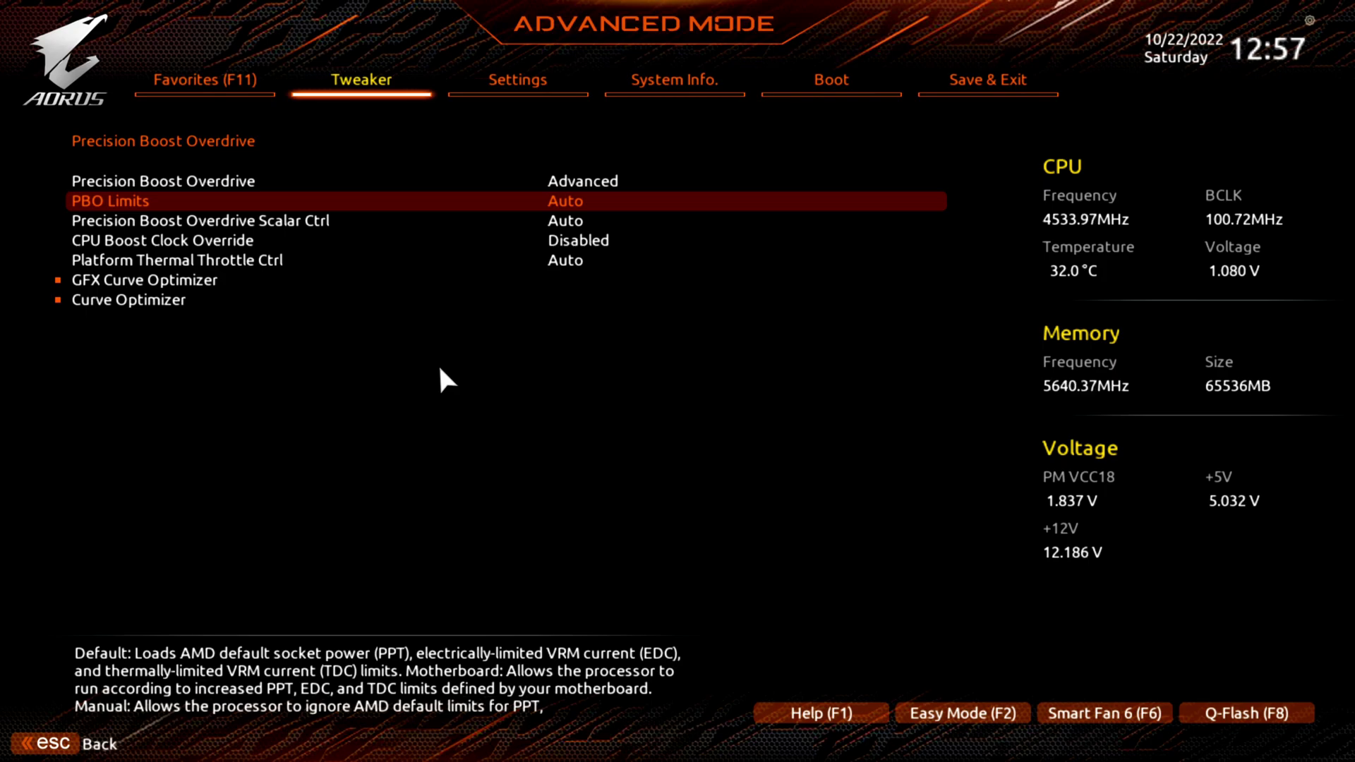
key("Down")
key("Up")
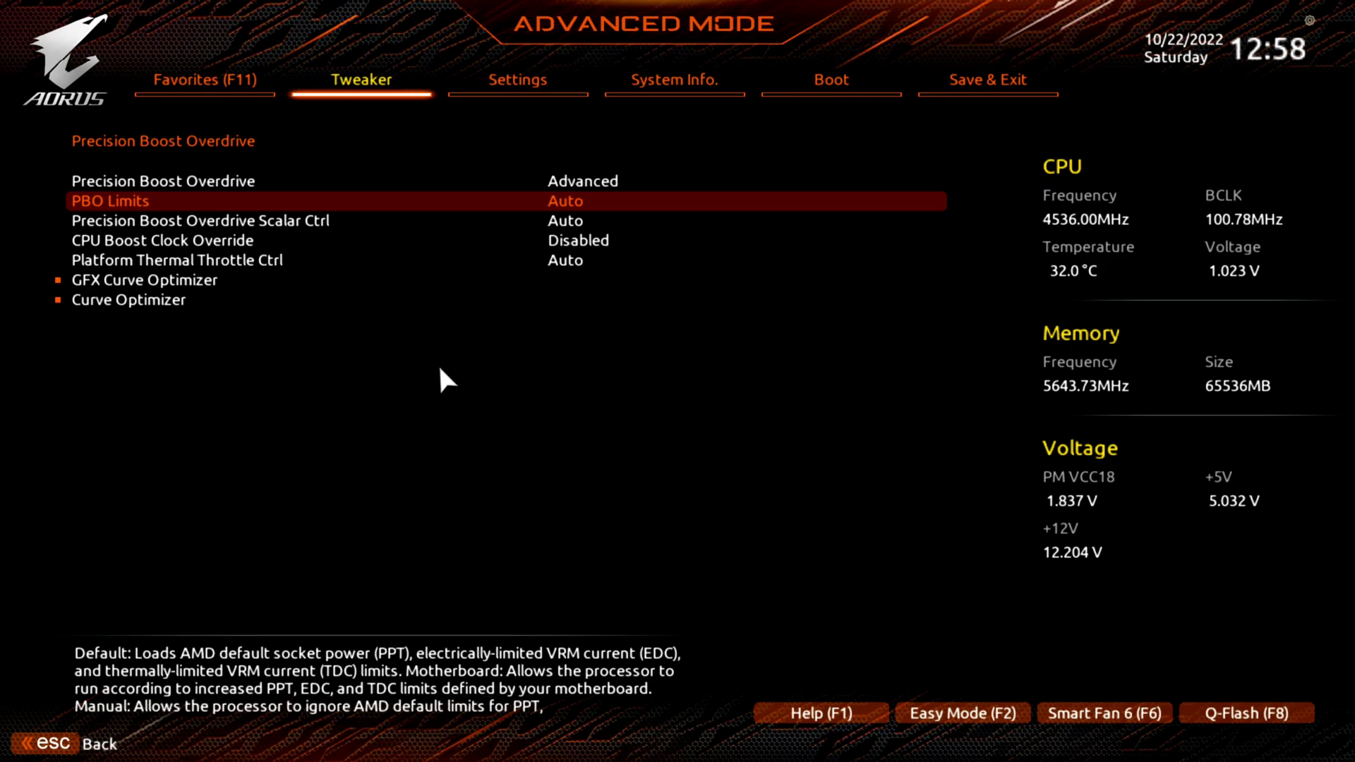
Switch PBO Limits to Manual, exposing the PPT, TDC and EDC limit fields
key("Down")
key("Up")
key("Return")
key("Down")
key("Down")
key("Down")
key("Return")
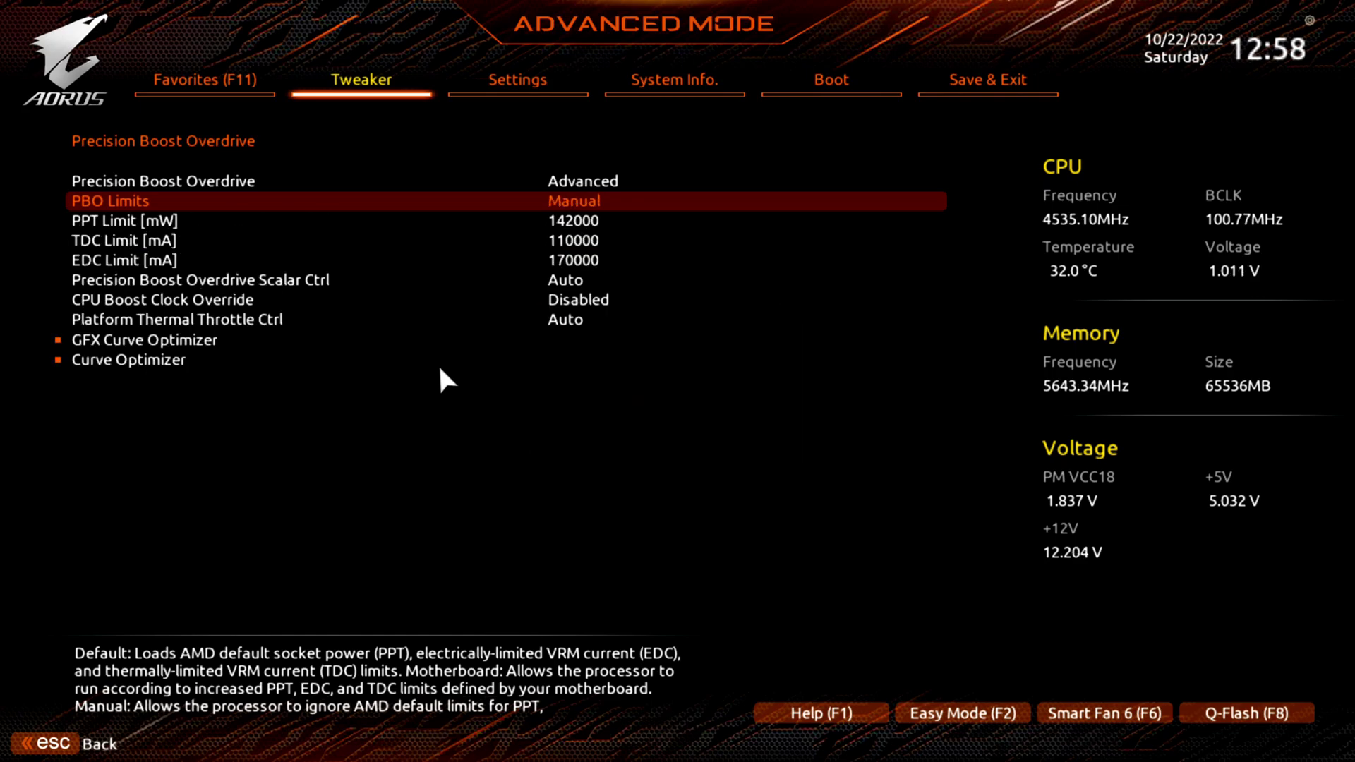
key("Down")
key("Down")
key("Down")
key("Up")
key("Up")
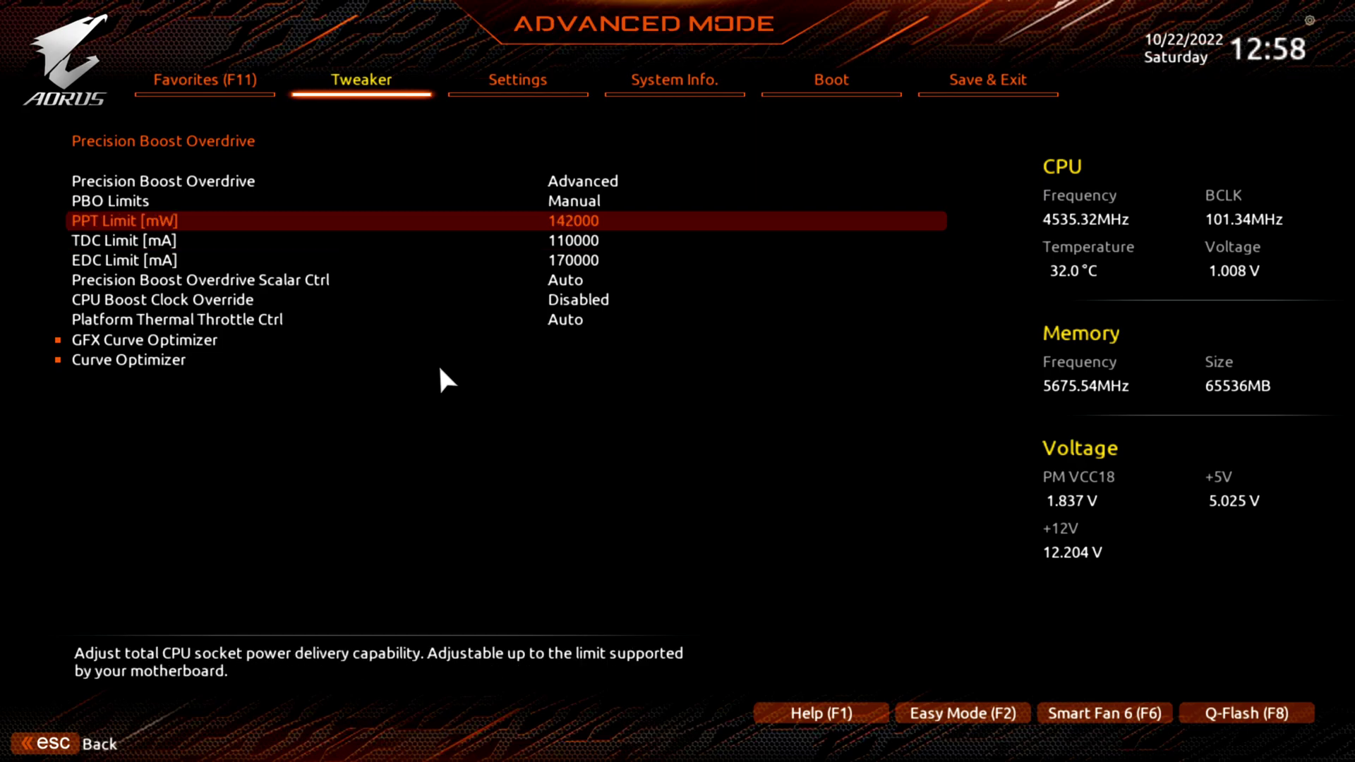
key("Up")
key("Down")
key("Down")
key("Down")
key("Up")
key("Up")
key("Up")
key("Down")
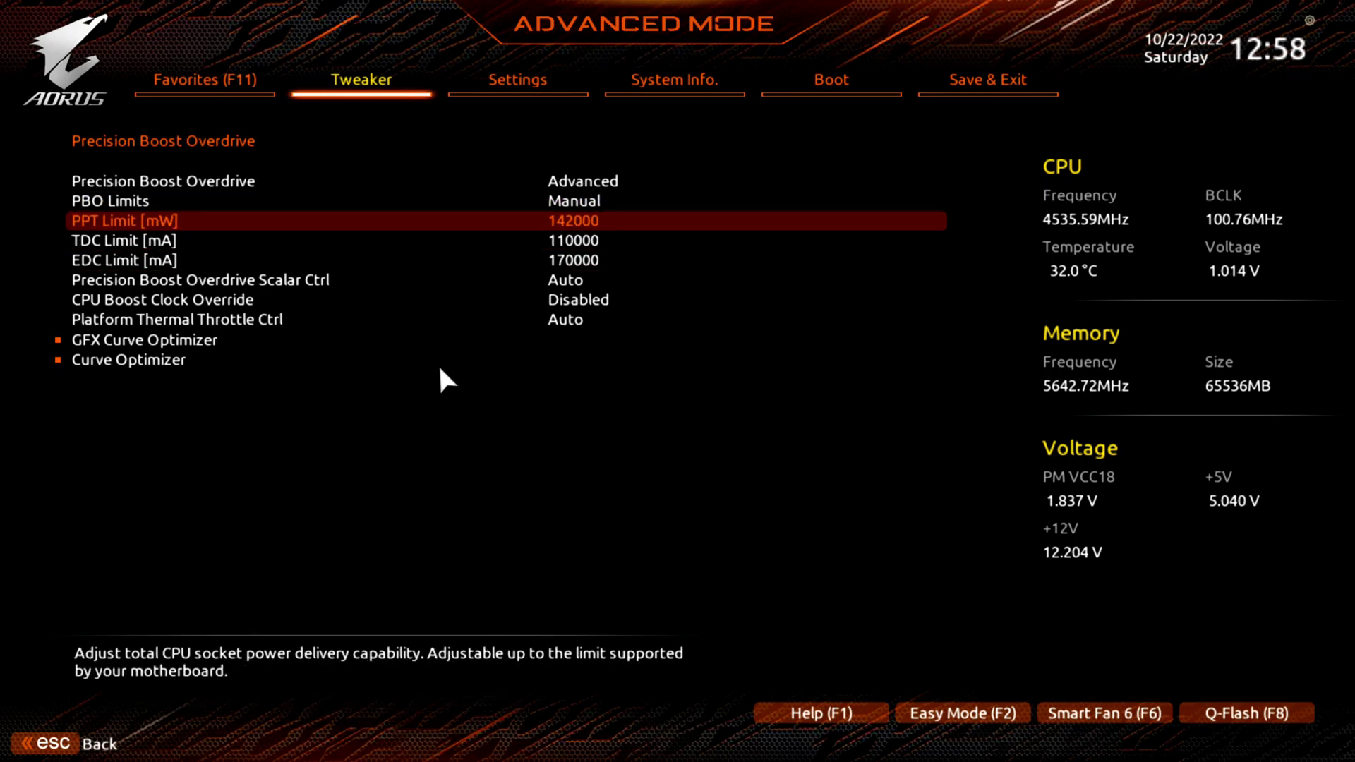
key("Down")
key("Down")
key("Up")
key("Up")
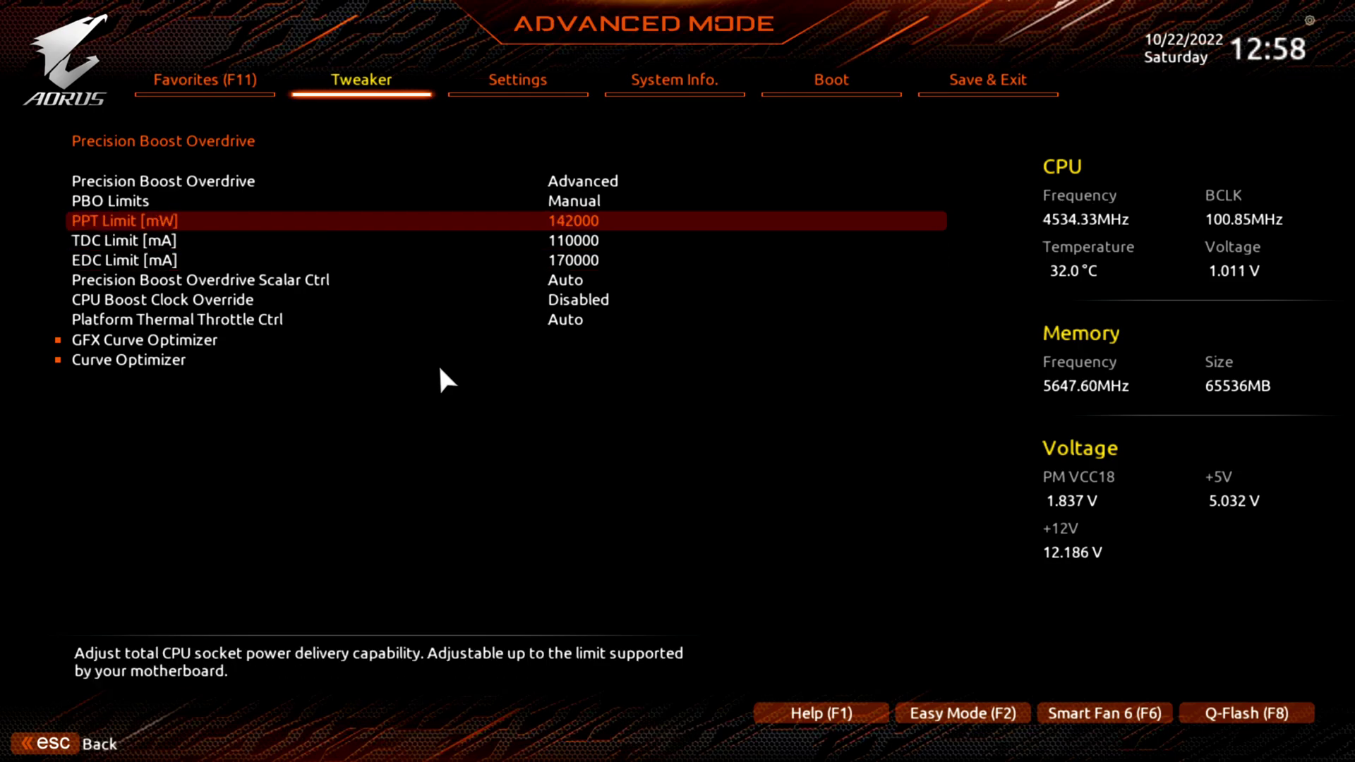
Enter 142000 mW as the PPT Limit, correcting an initial mistyped value
type("142")
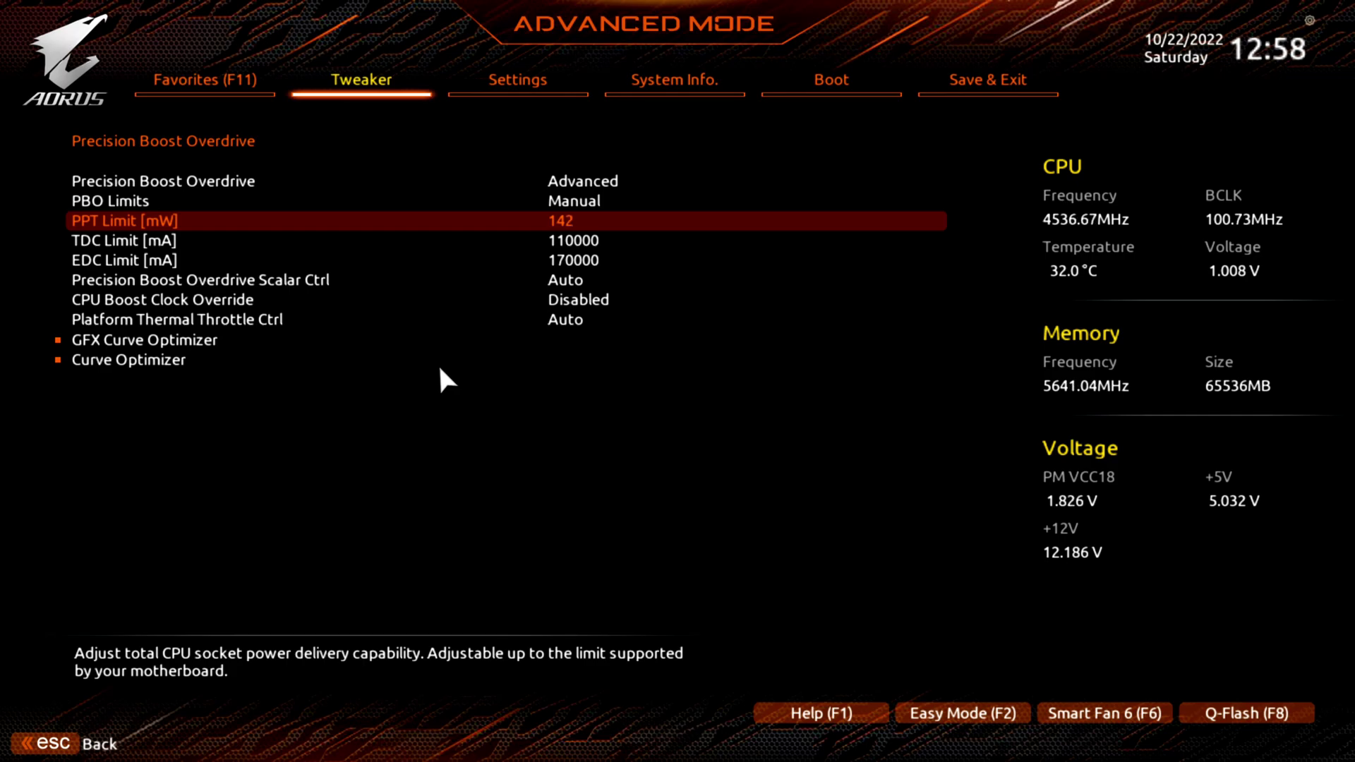
type("000")
type("72")
type("000")
type("0")
key("Down")
key("Up")
key("Up")
key("Down")
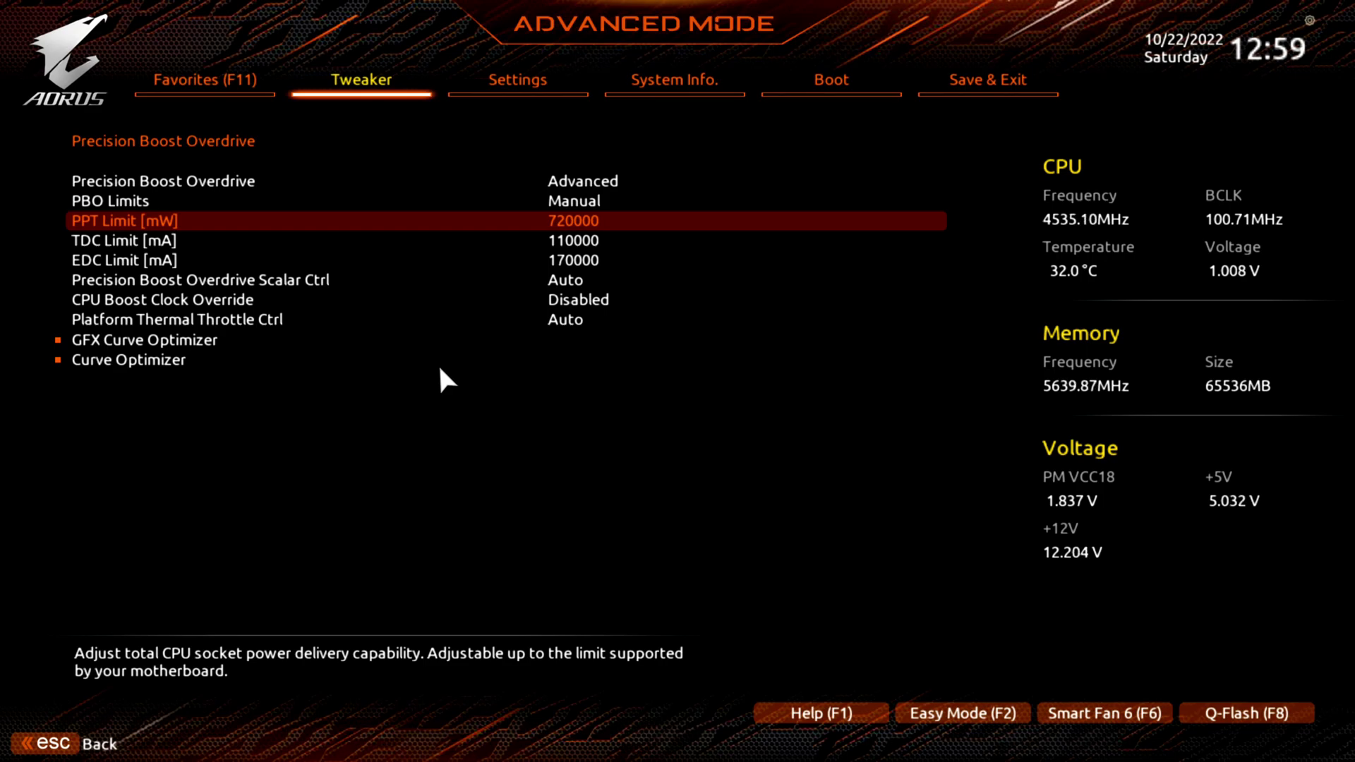
type("142000")
key("Down")
key("Up")
key("Down")
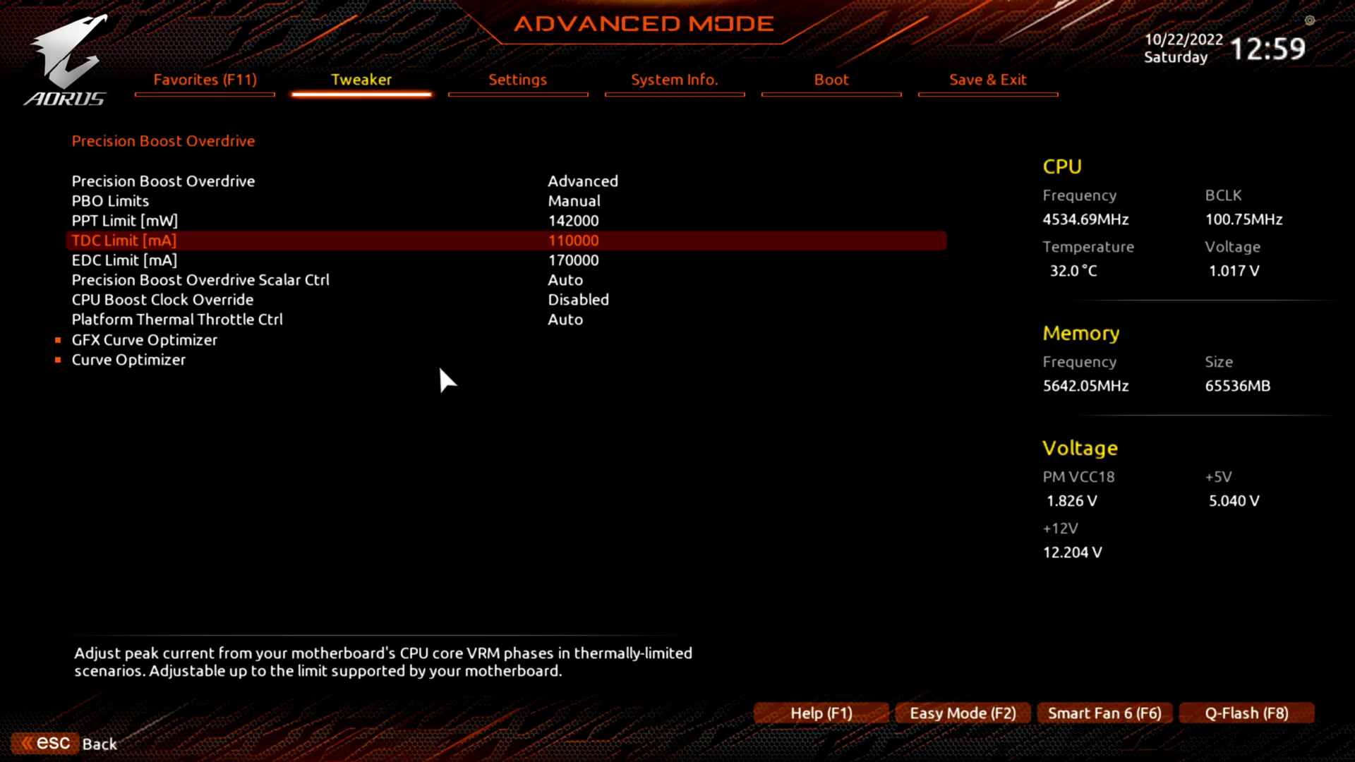
key("Down")
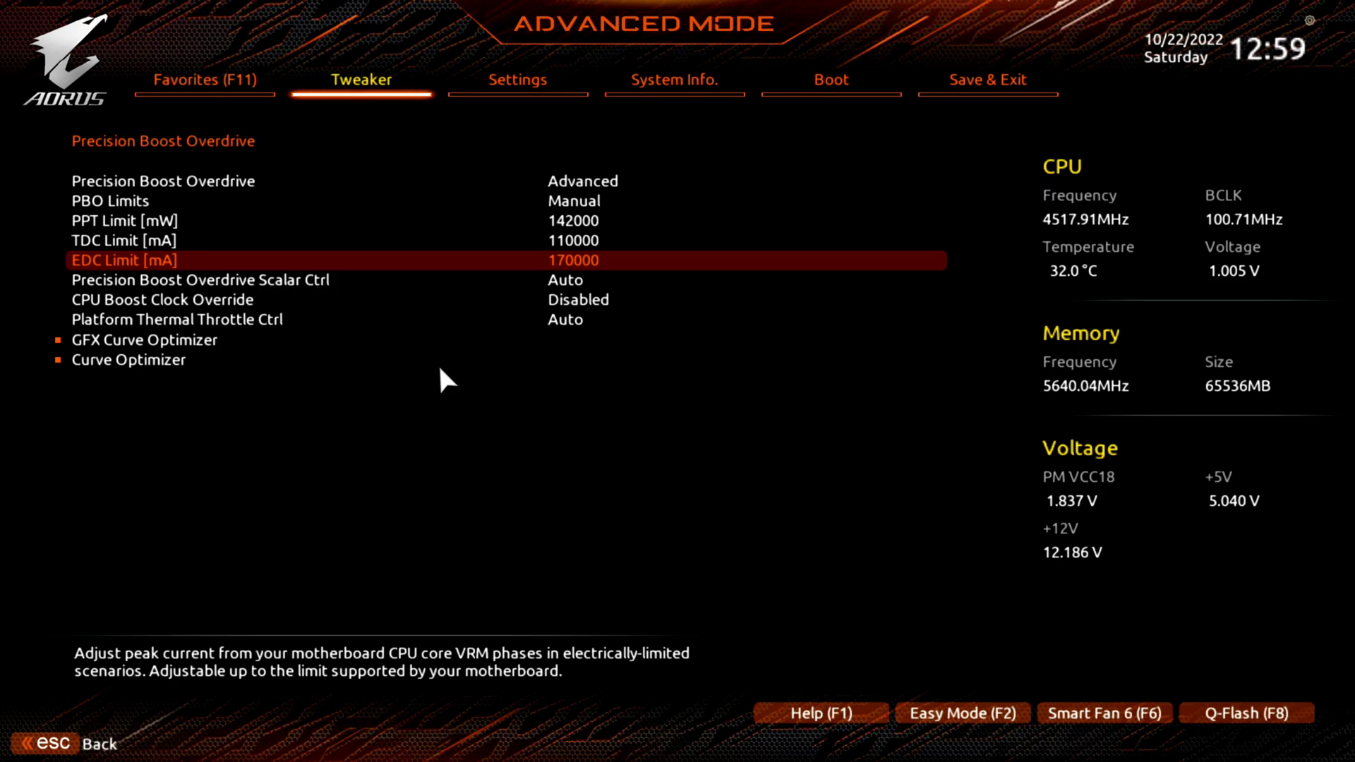
key("Up")
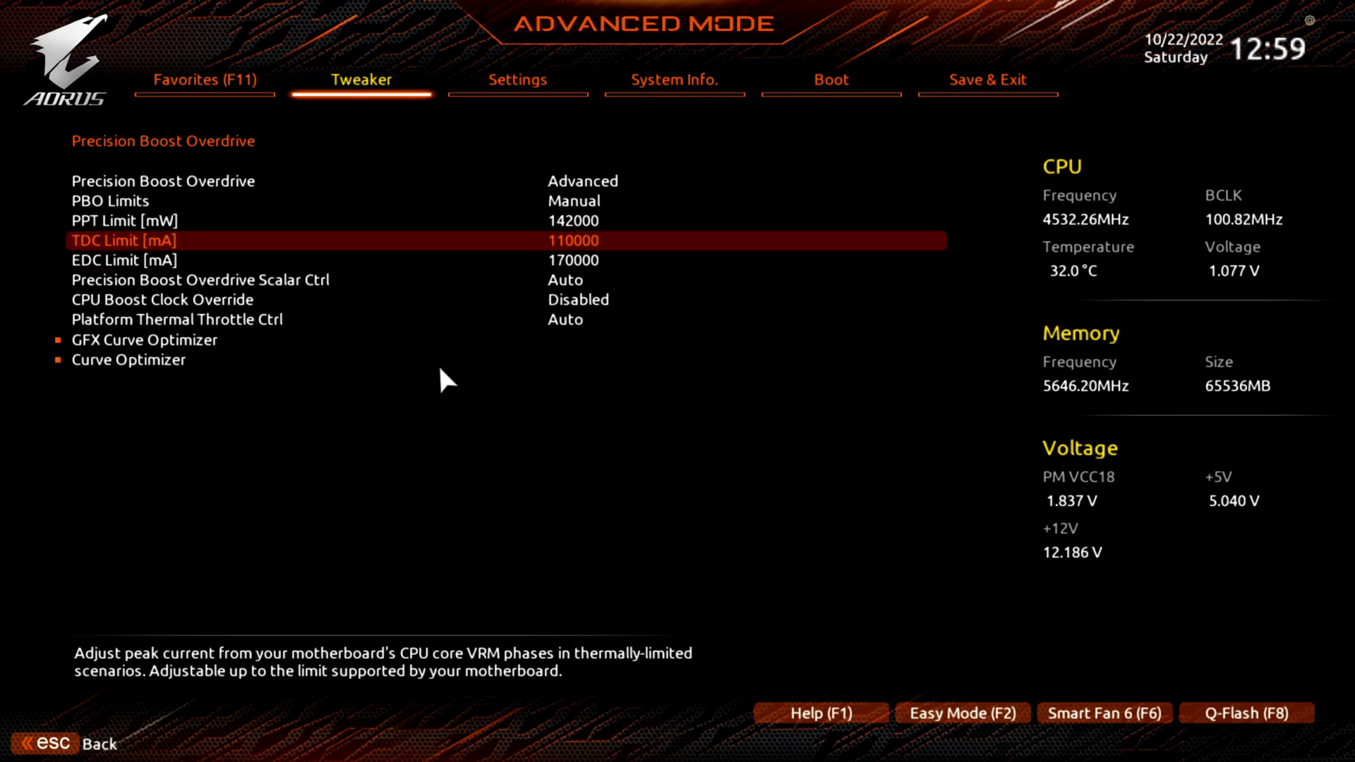
key("Up")
key("Down")
key("Down")
key("Up")
key("Up")
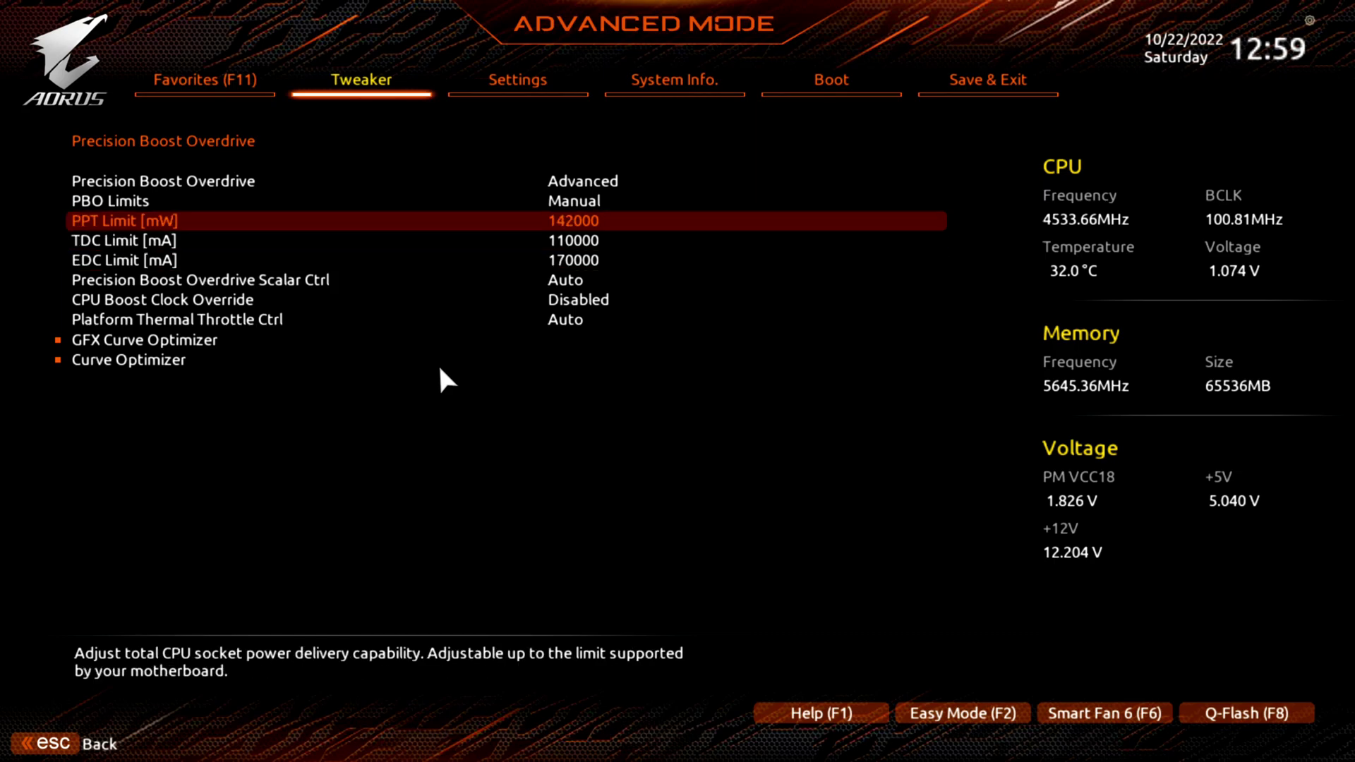
key("Down")
key("Down")
key("Up")
key("Up")
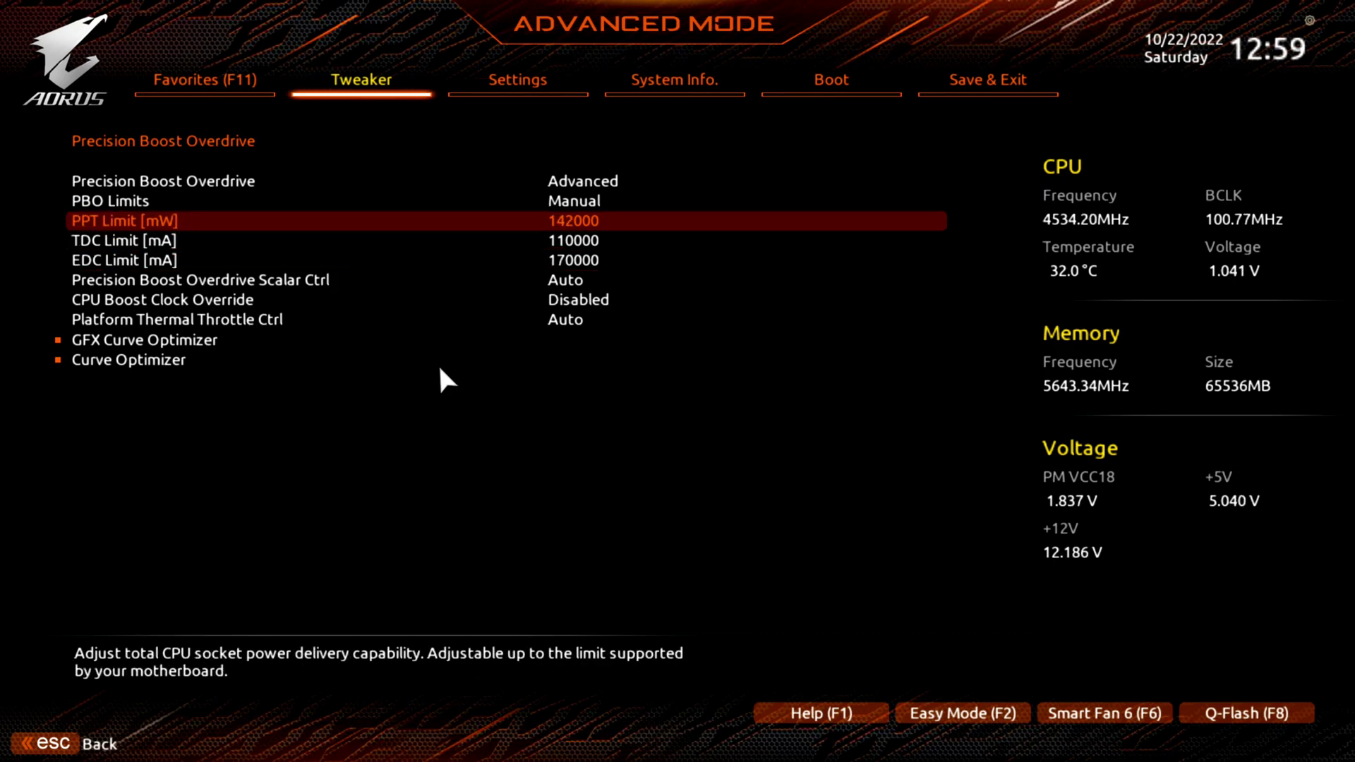
key("Down")
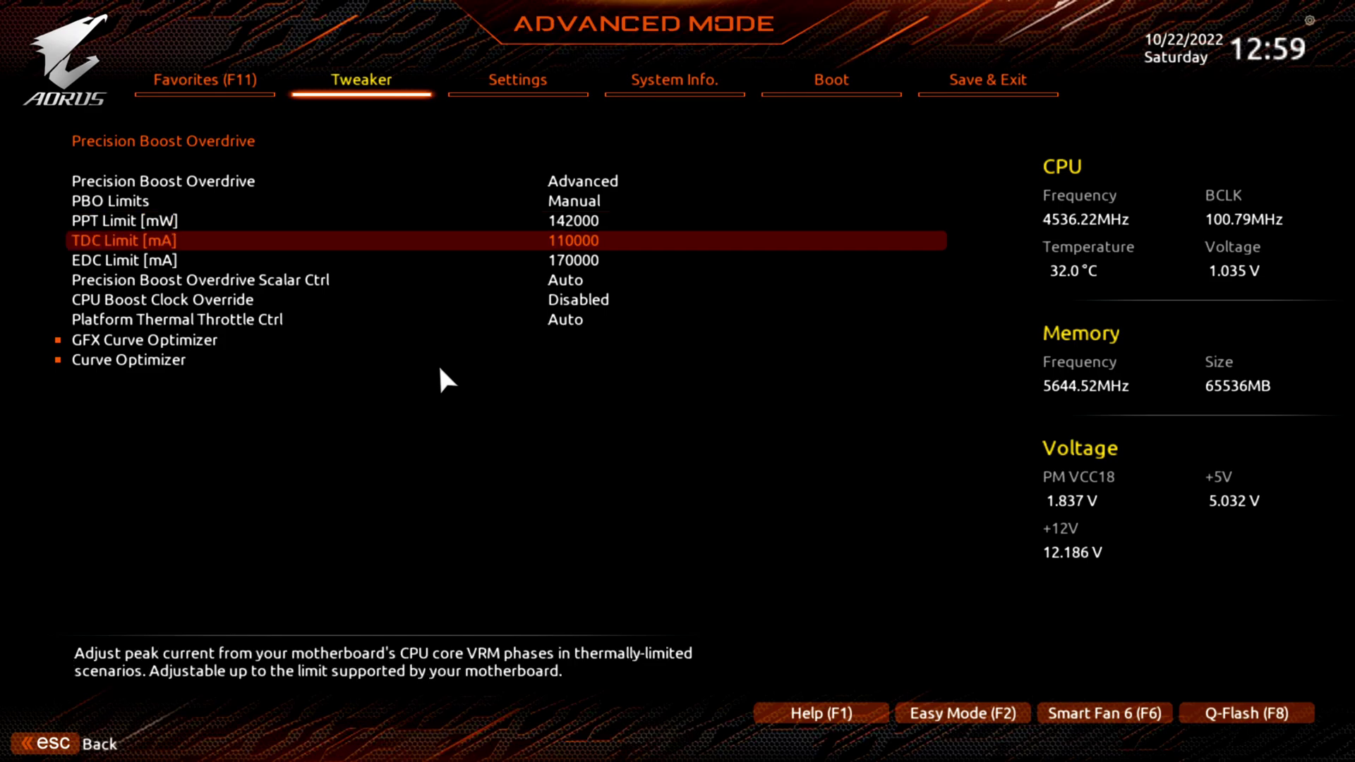
key("Up")
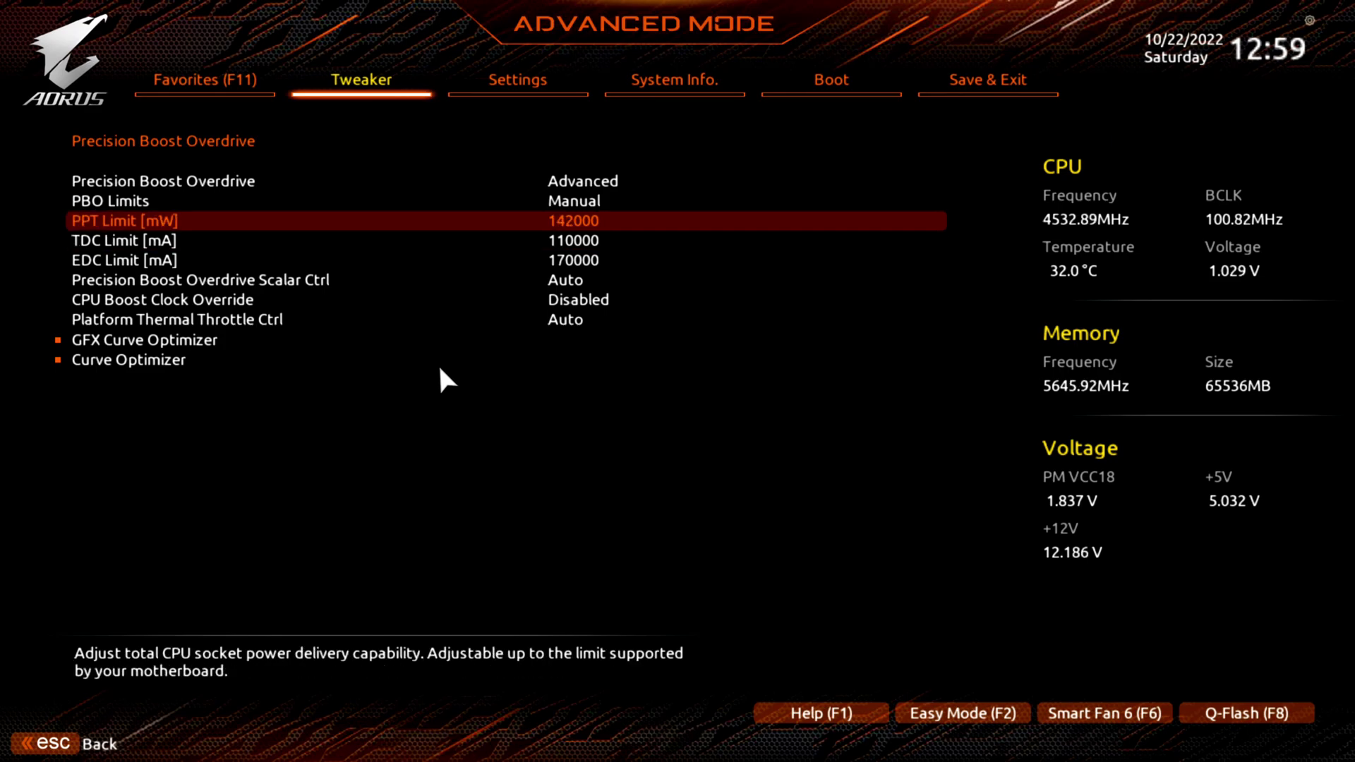
key("Down")
key("Up")
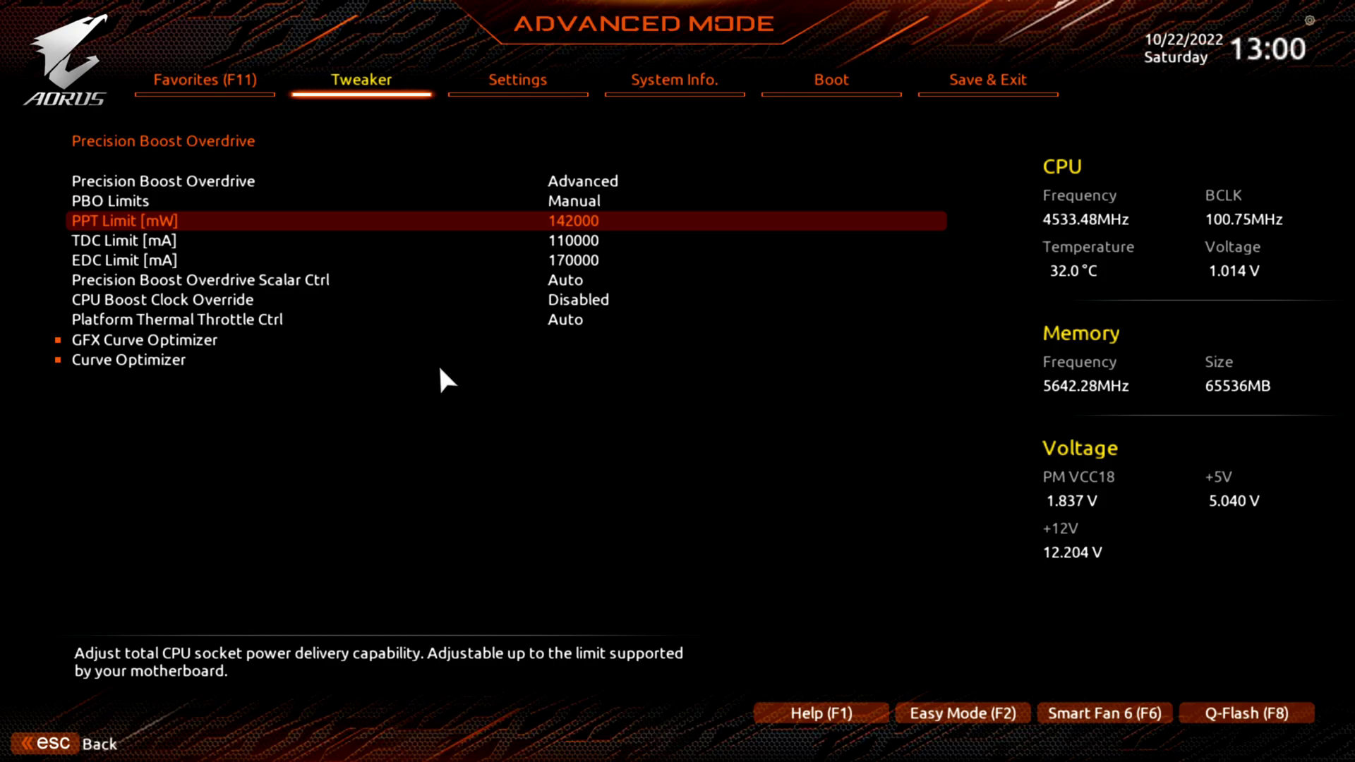
key("Down")
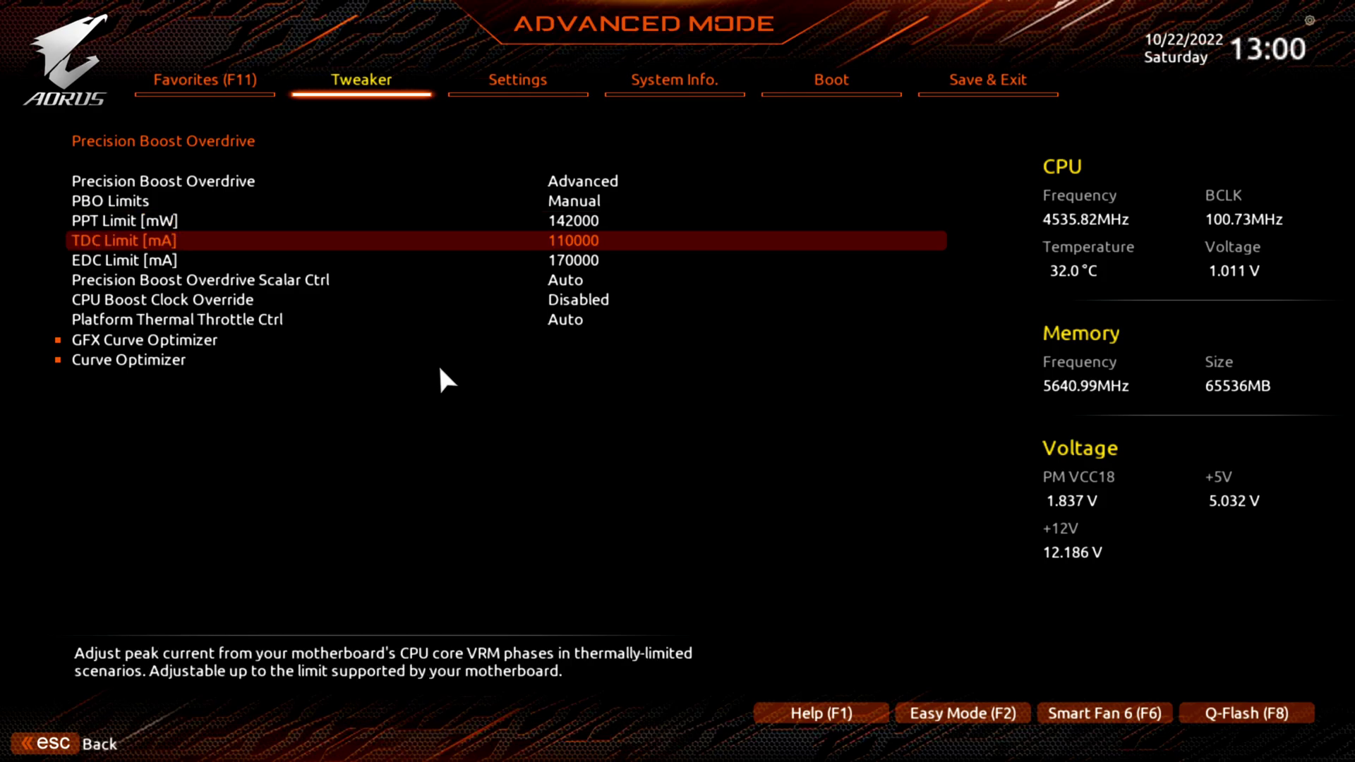
key("Down")
key("Up")
key("Up")
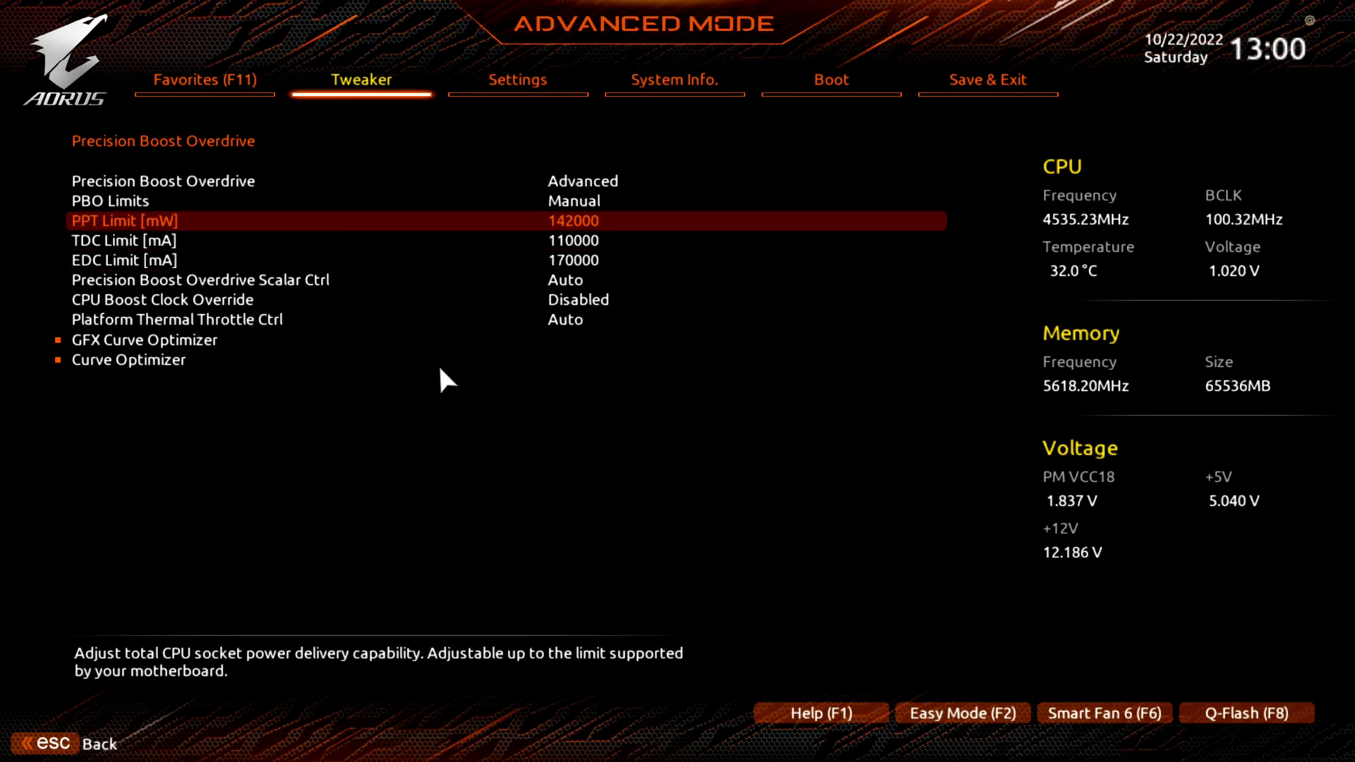
key("Down")
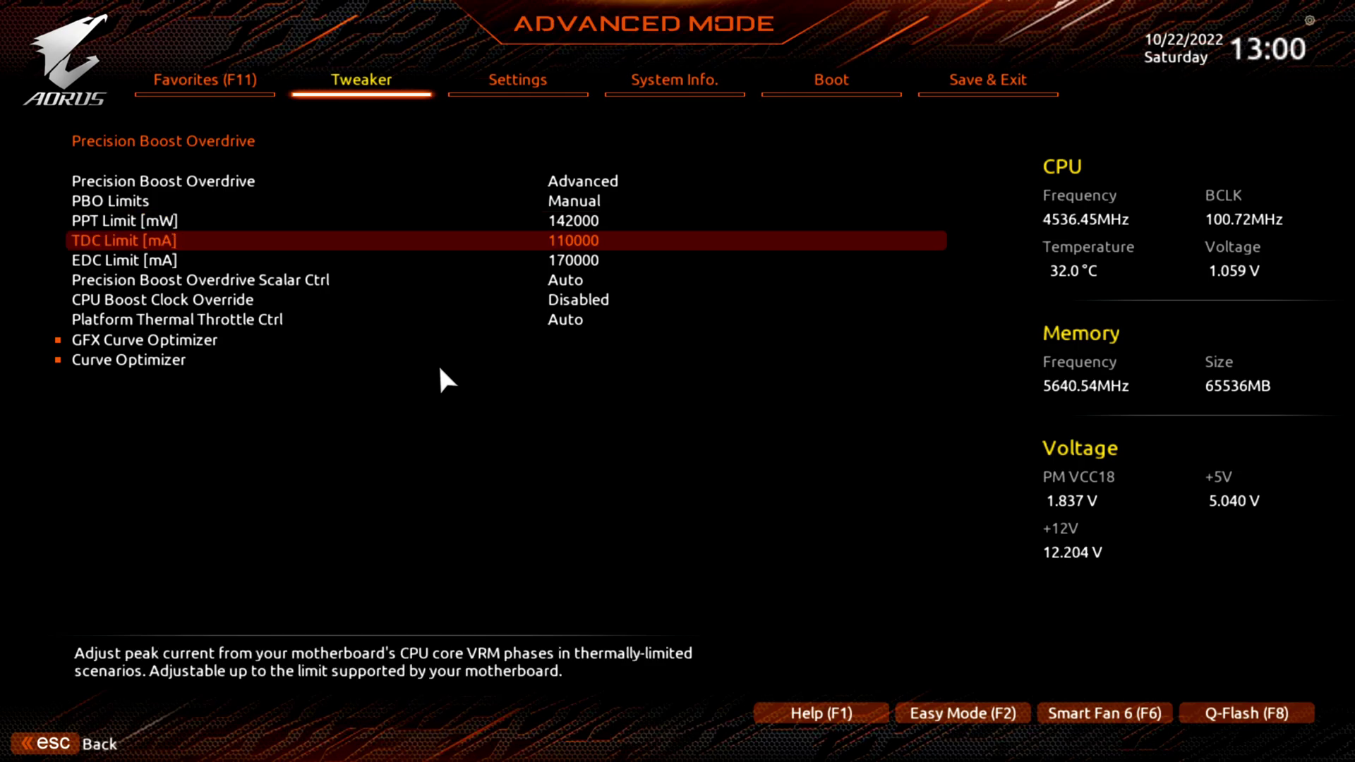
key("Up")
key("Down")
key("Down")
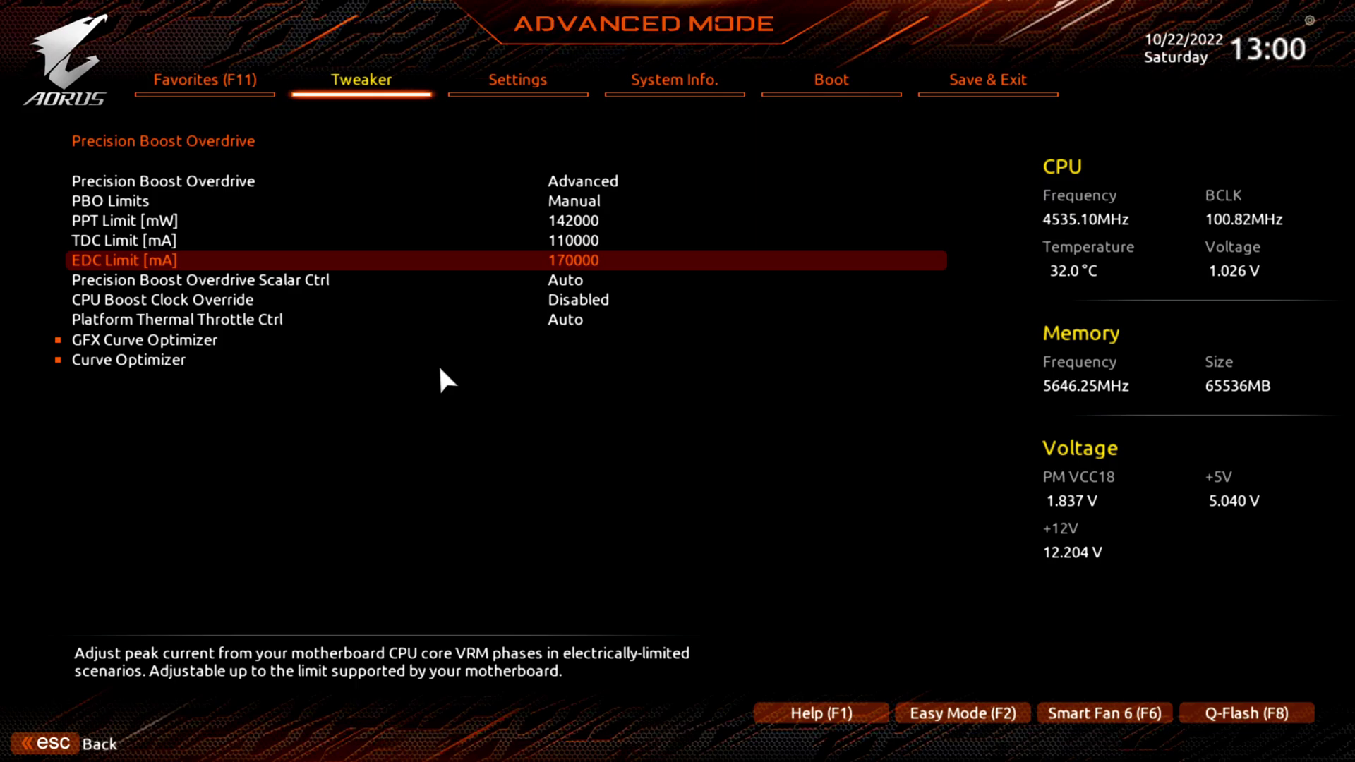
key("Up")
key("Up")
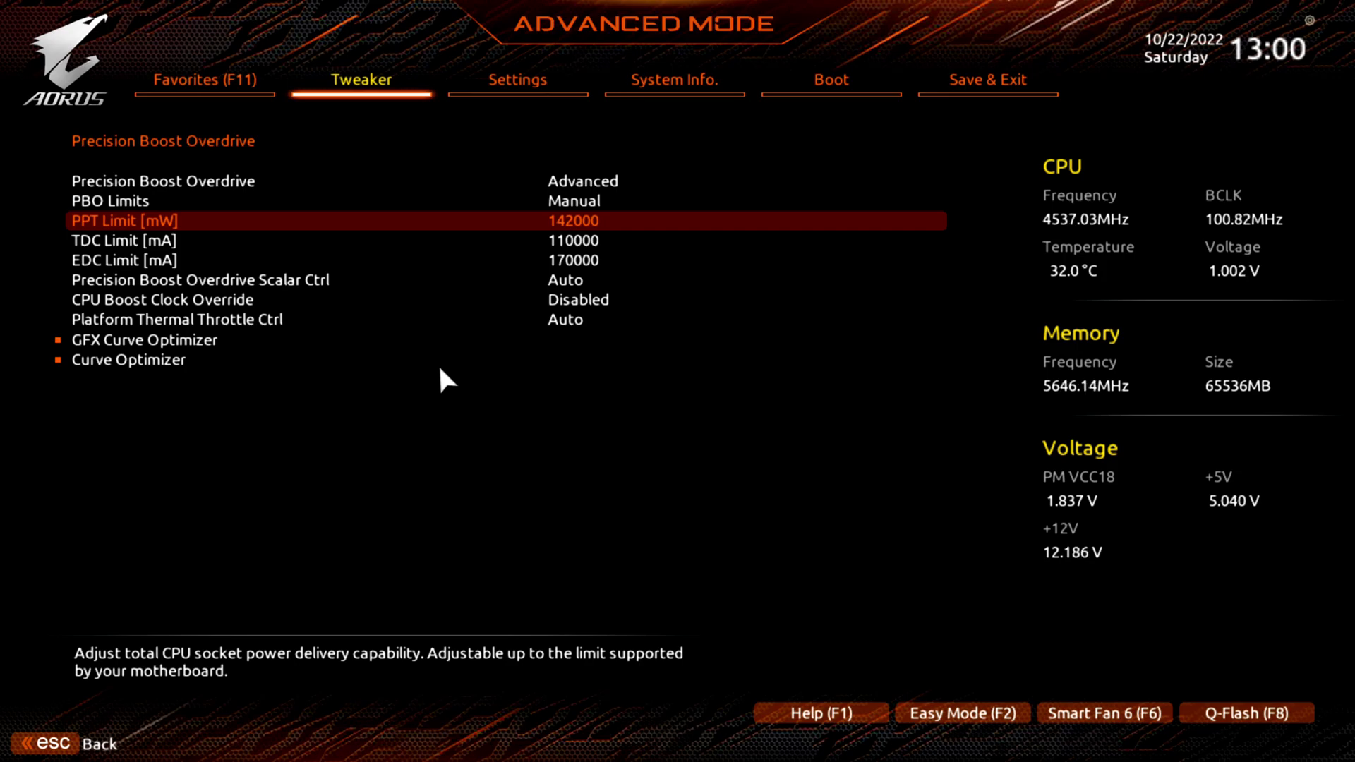
Type 88000 into PPT Limit, 75000 into TDC Limit and 150000 into EDC Limit
type("8800")
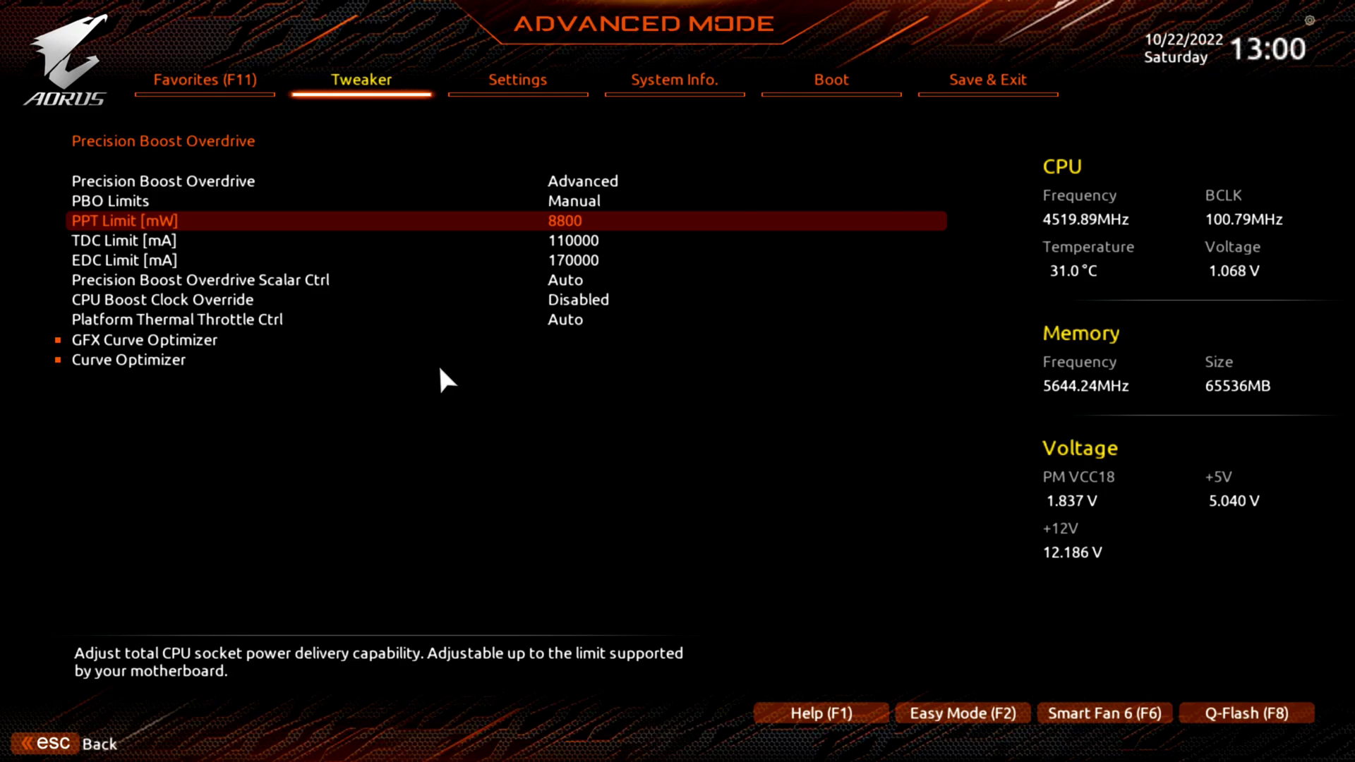
type("0")
key("Down")
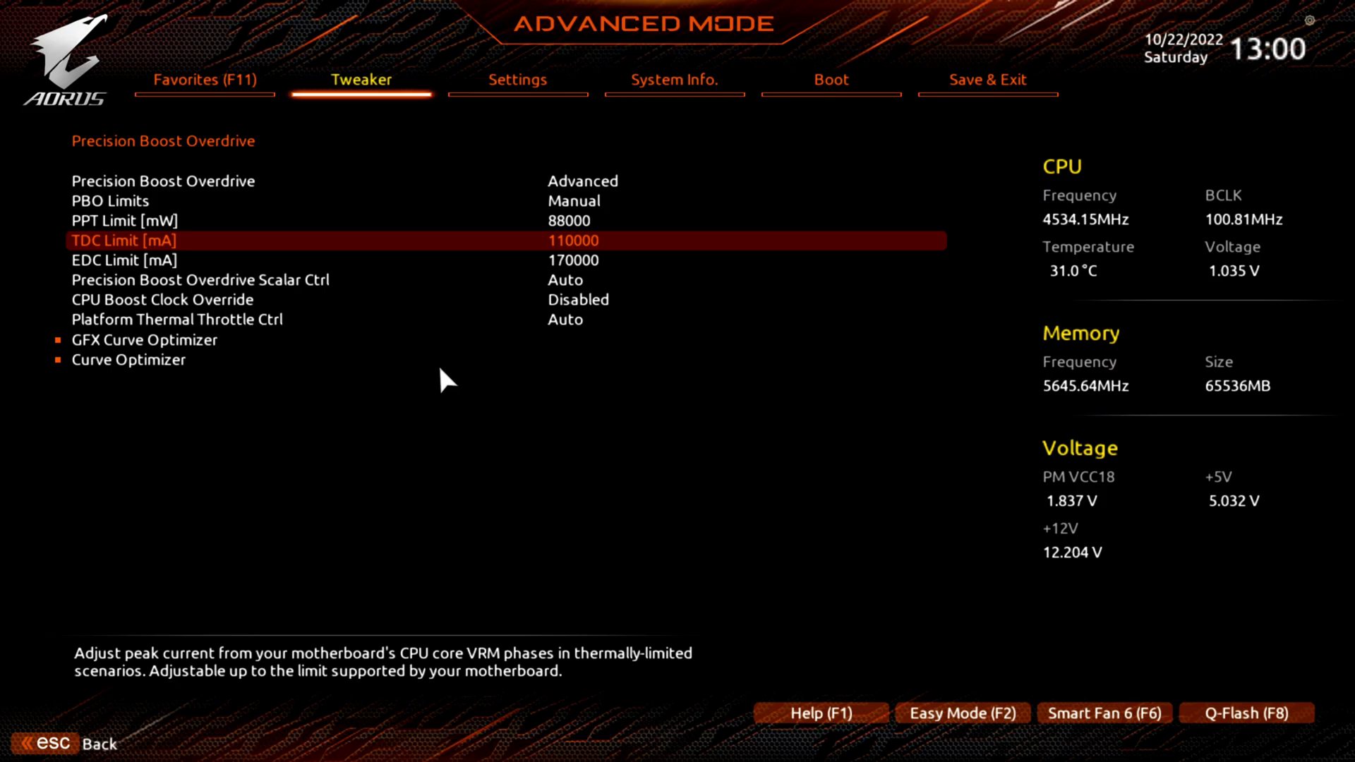
type("75000")
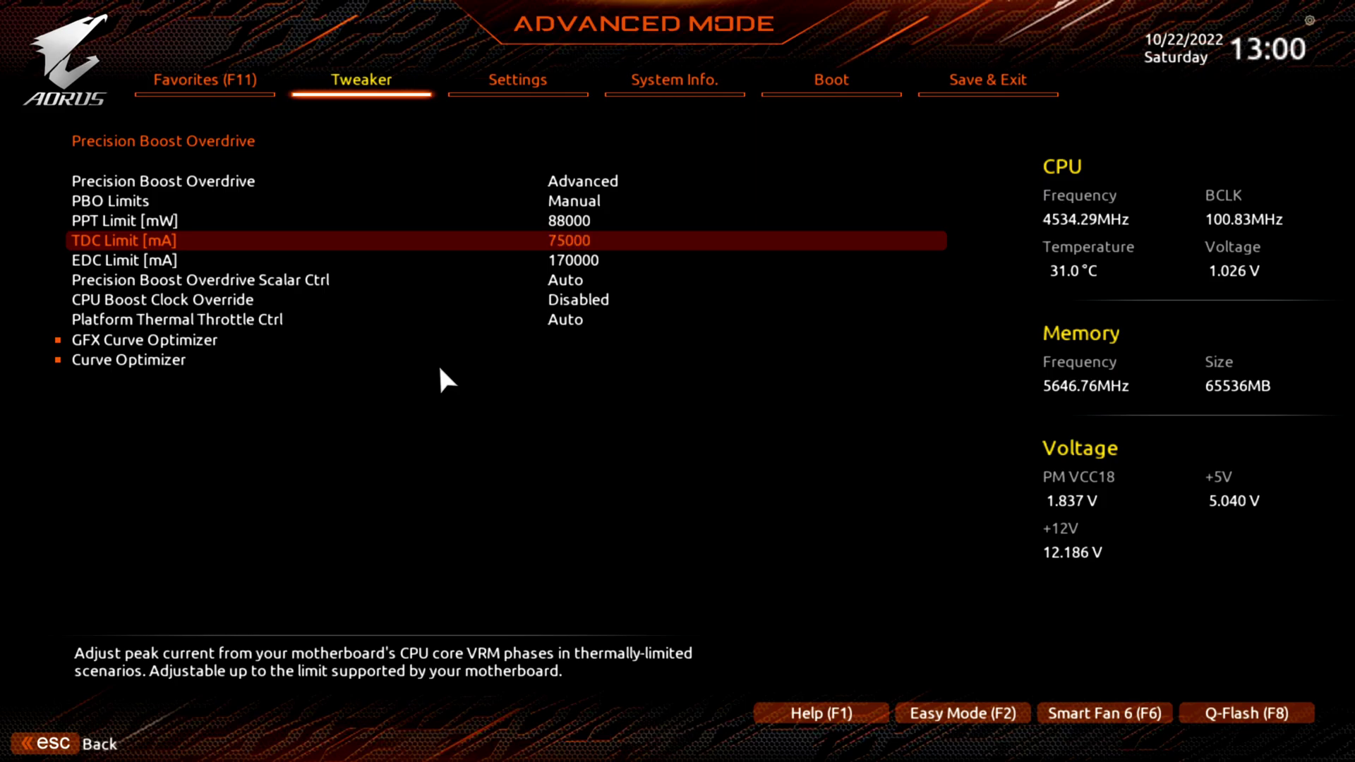
key("Down")
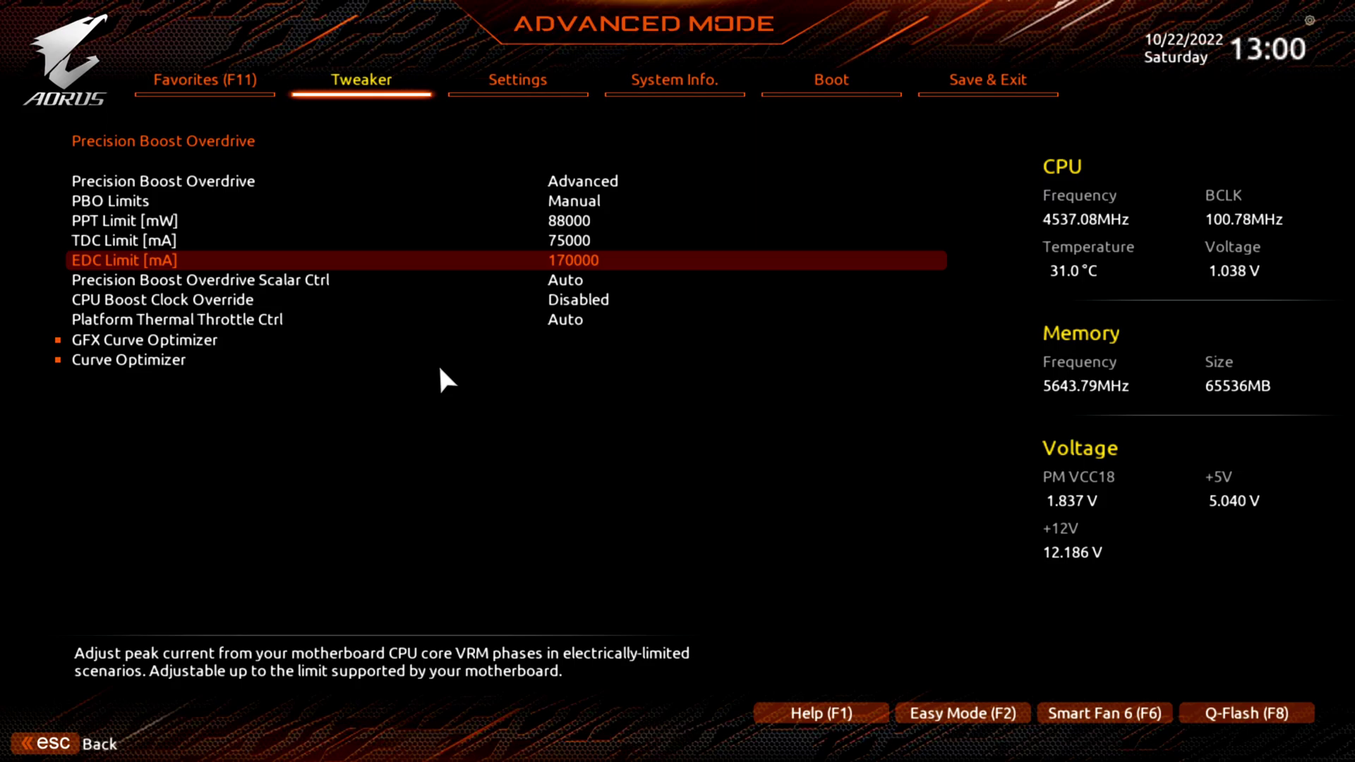
type("150000")
key("Up")
key("Up")
key("Up")
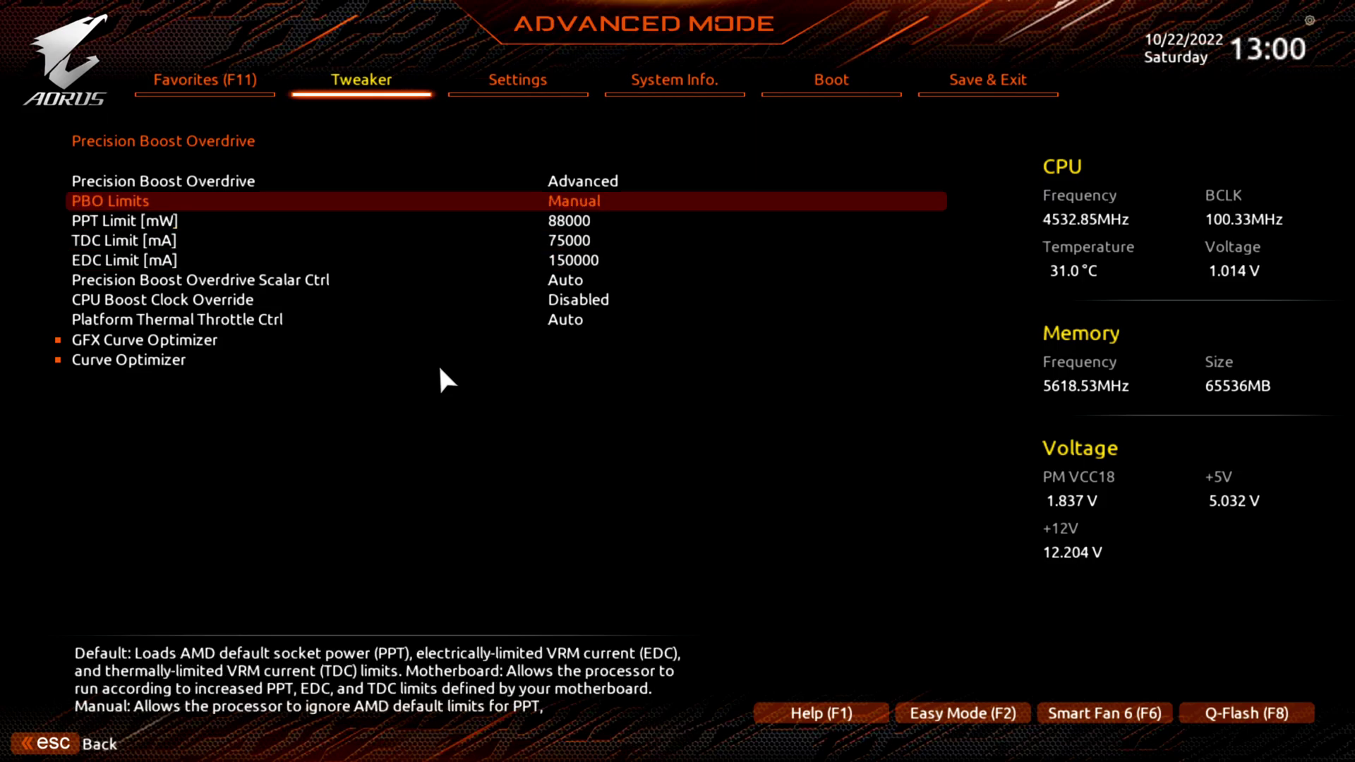
key("Down")
key("Down")
key("Down")
key("Up")
key("Up")
key("Down")
key("Down")
key("Down")
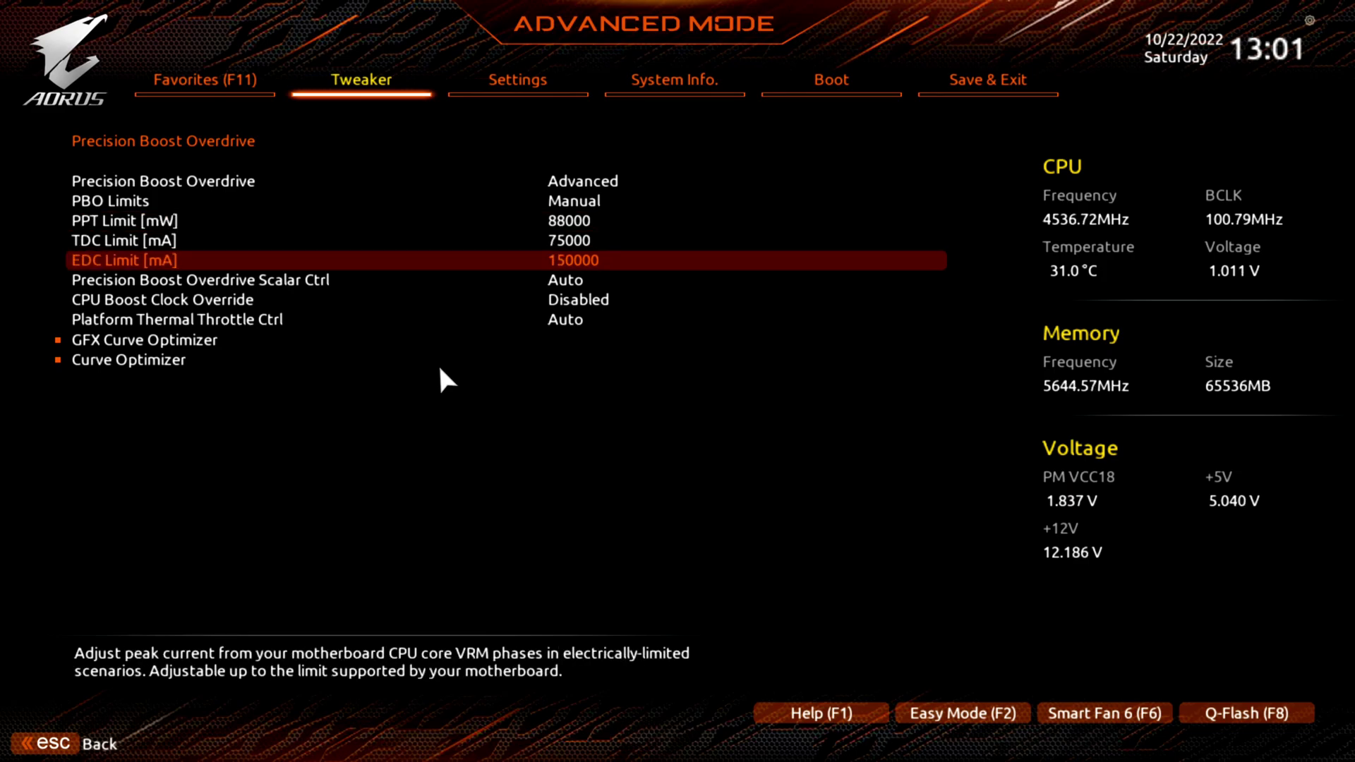
key("Up")
key("Up")
key("Up")
key("Up")
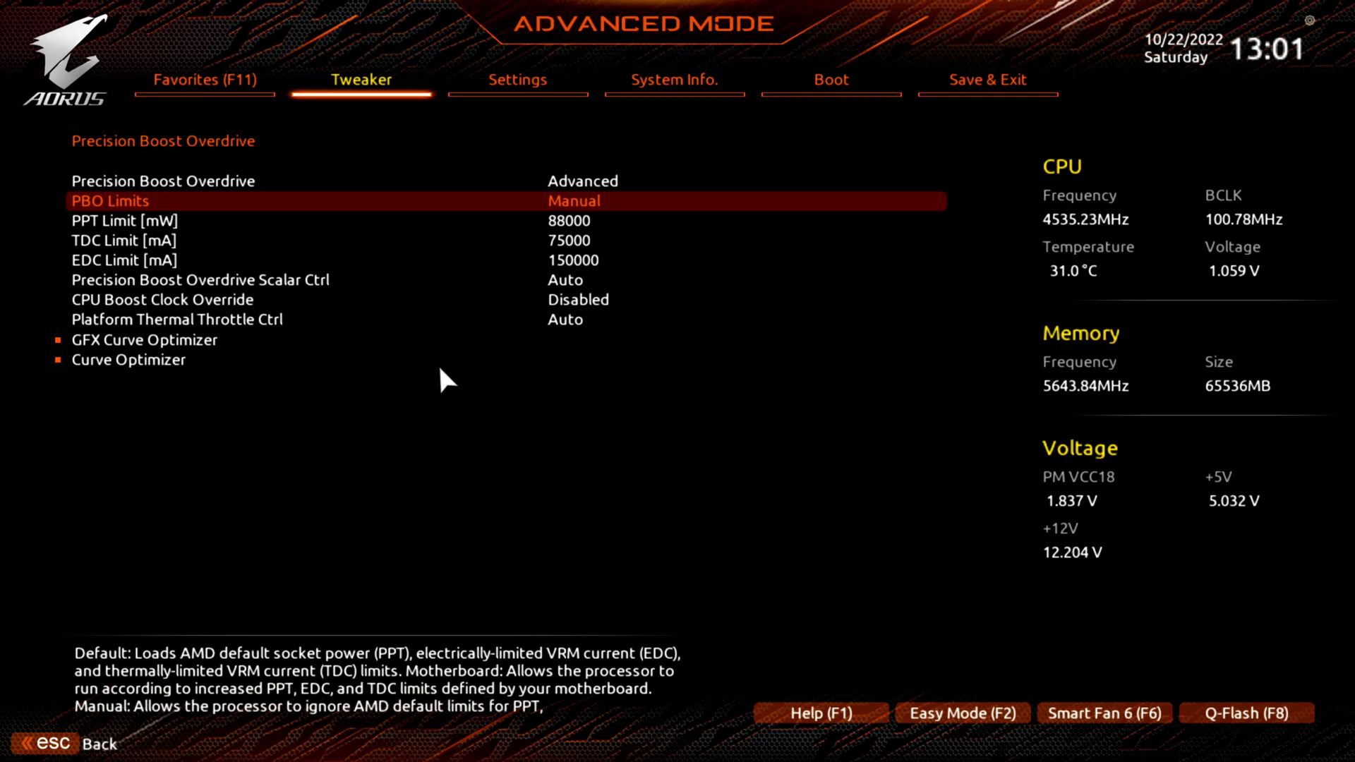
key("Down")
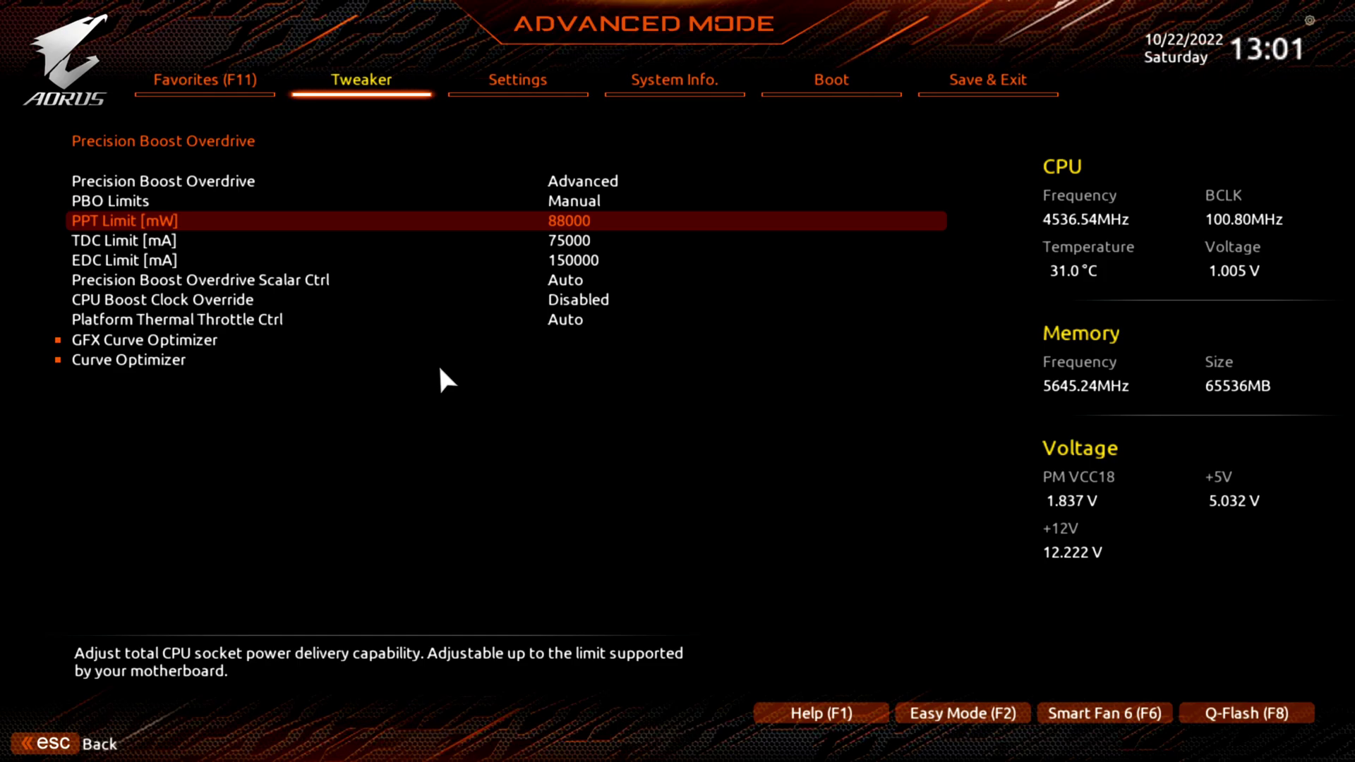
Enter PPT 142000, TDC 110000 and EDC 170000, fixing a PPT typo along the way
type("14000")
key("BackSpace")
key("BackSpace")
key("BackSpace")
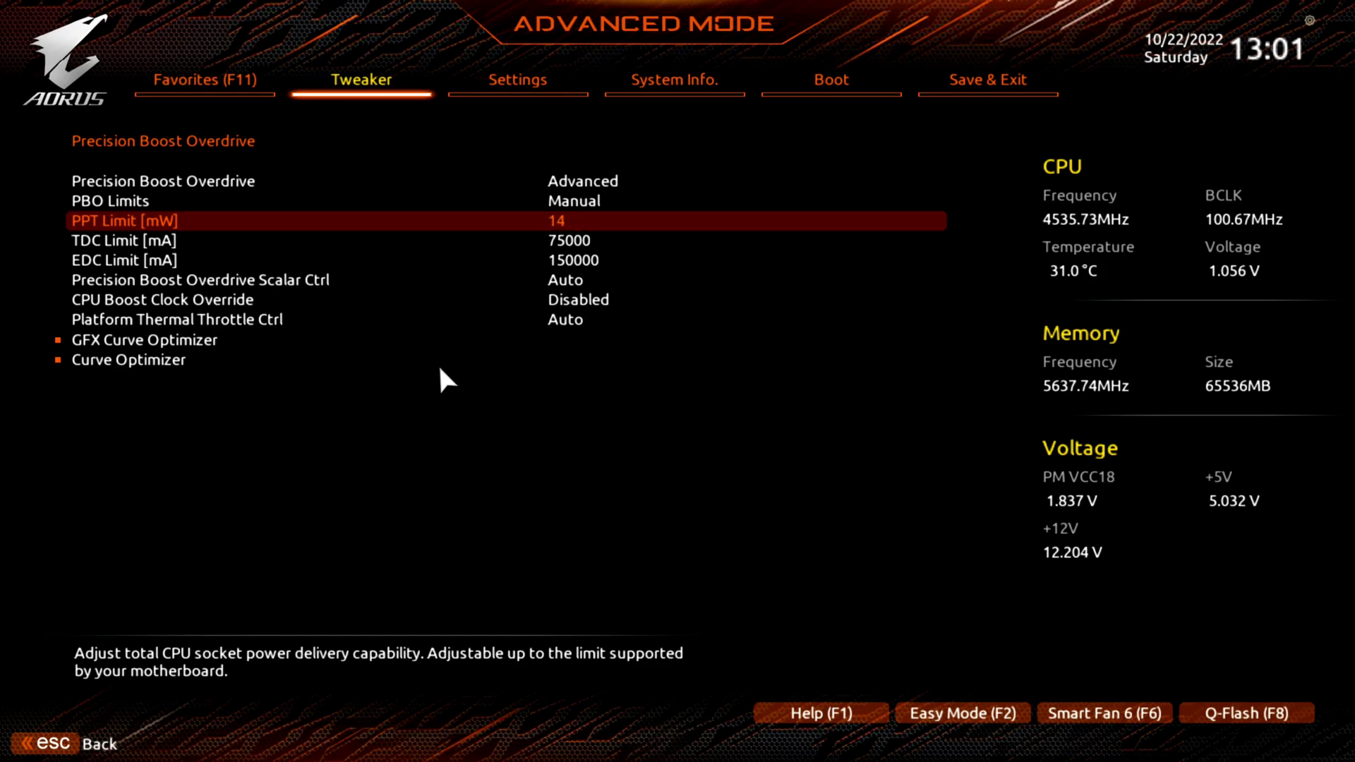
type("2000")
key("Down")
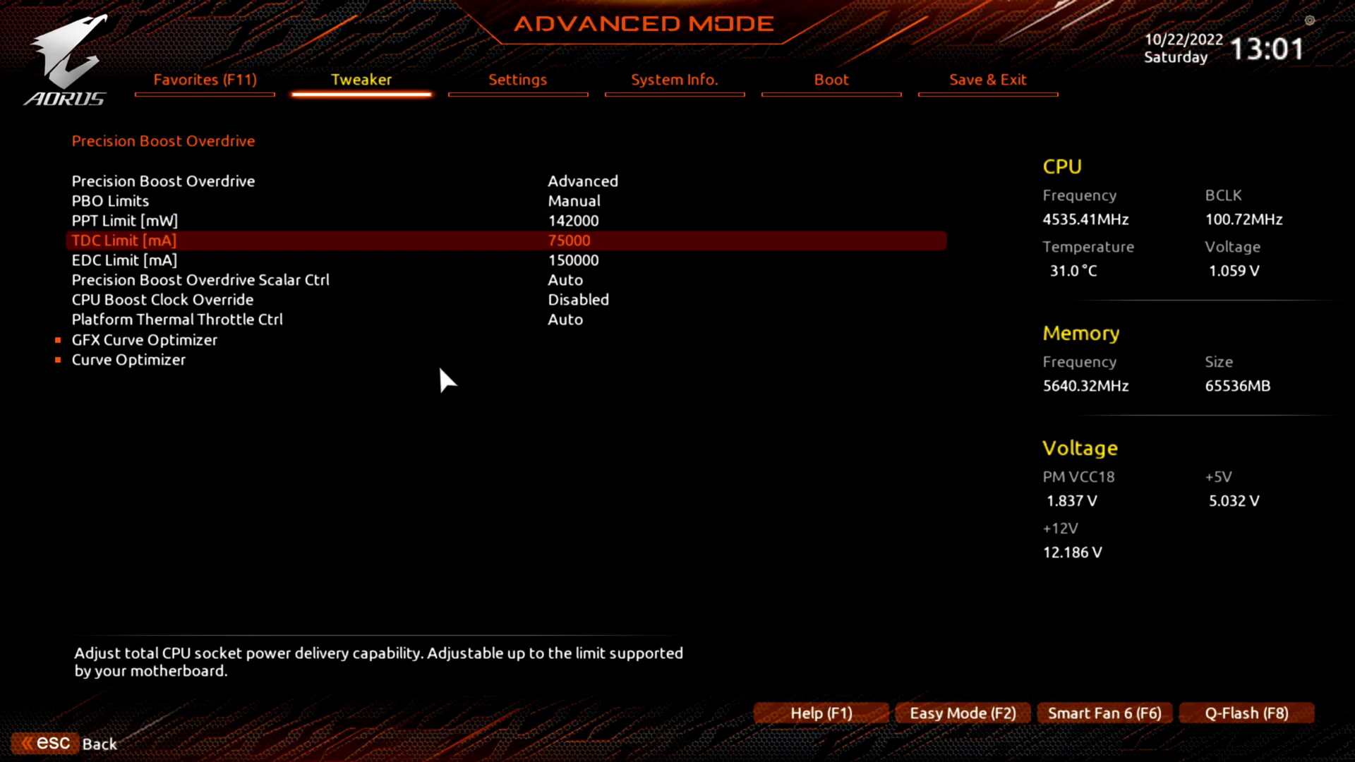
type("110000")
key("Down")
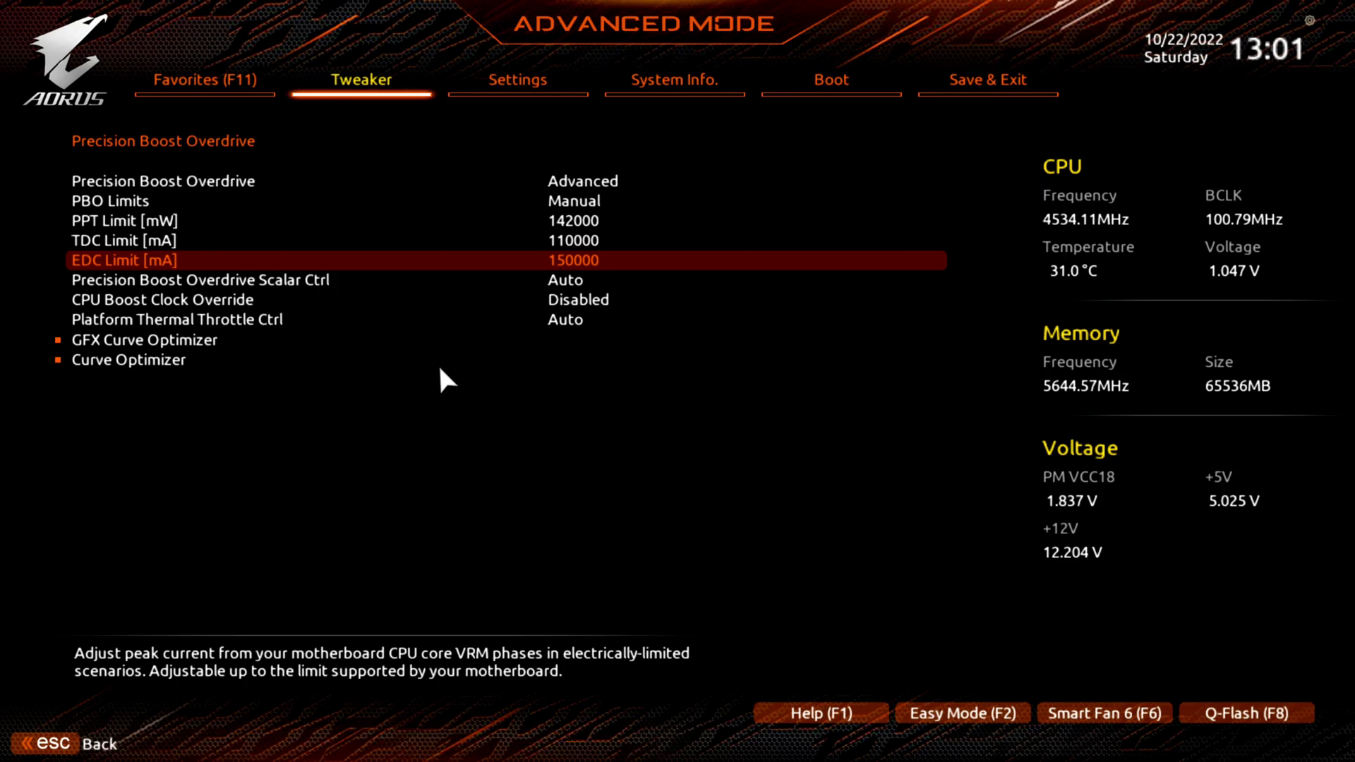
type("170000")
key("Up")
key("Up")
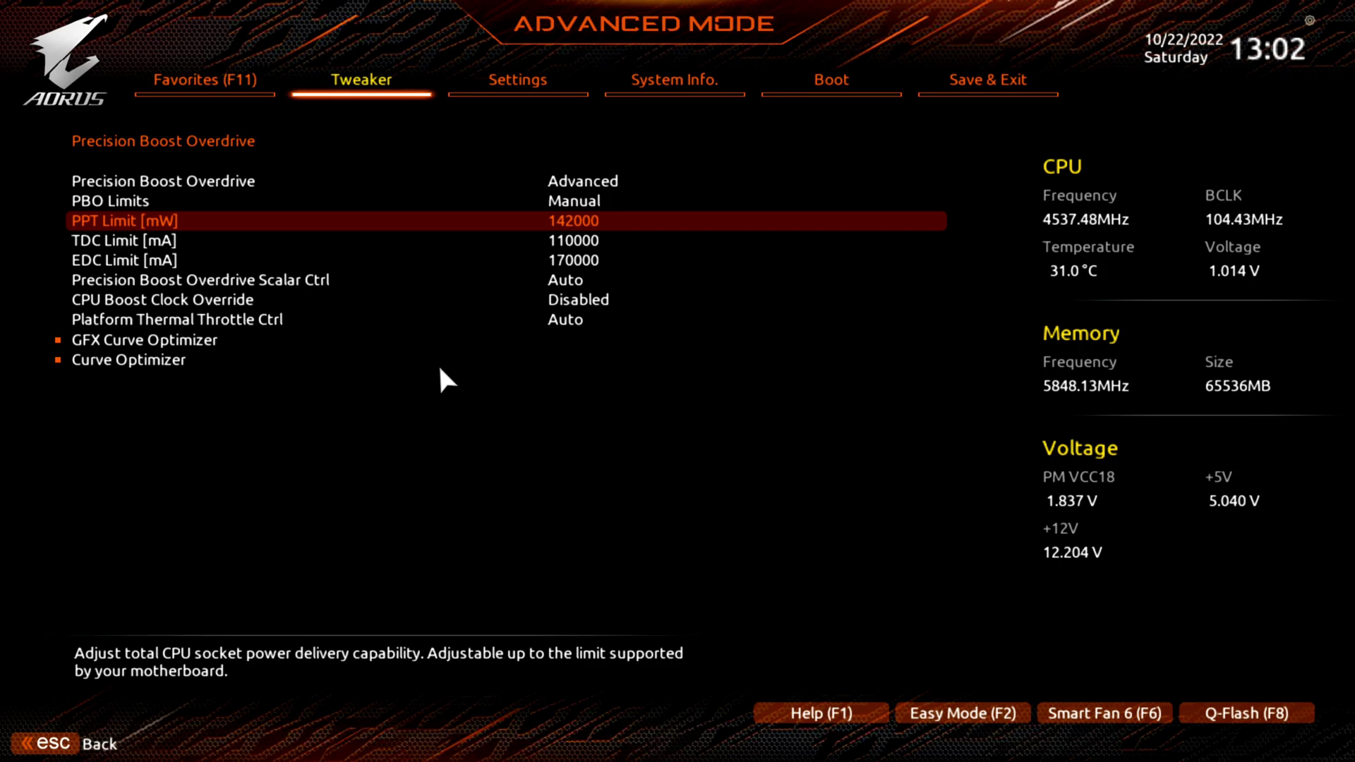
key("Down")
key("Up")
Review the restored PPT, TDC and EDC limit rows
key("Down")
key("Down")
key("Up")
key("Up")
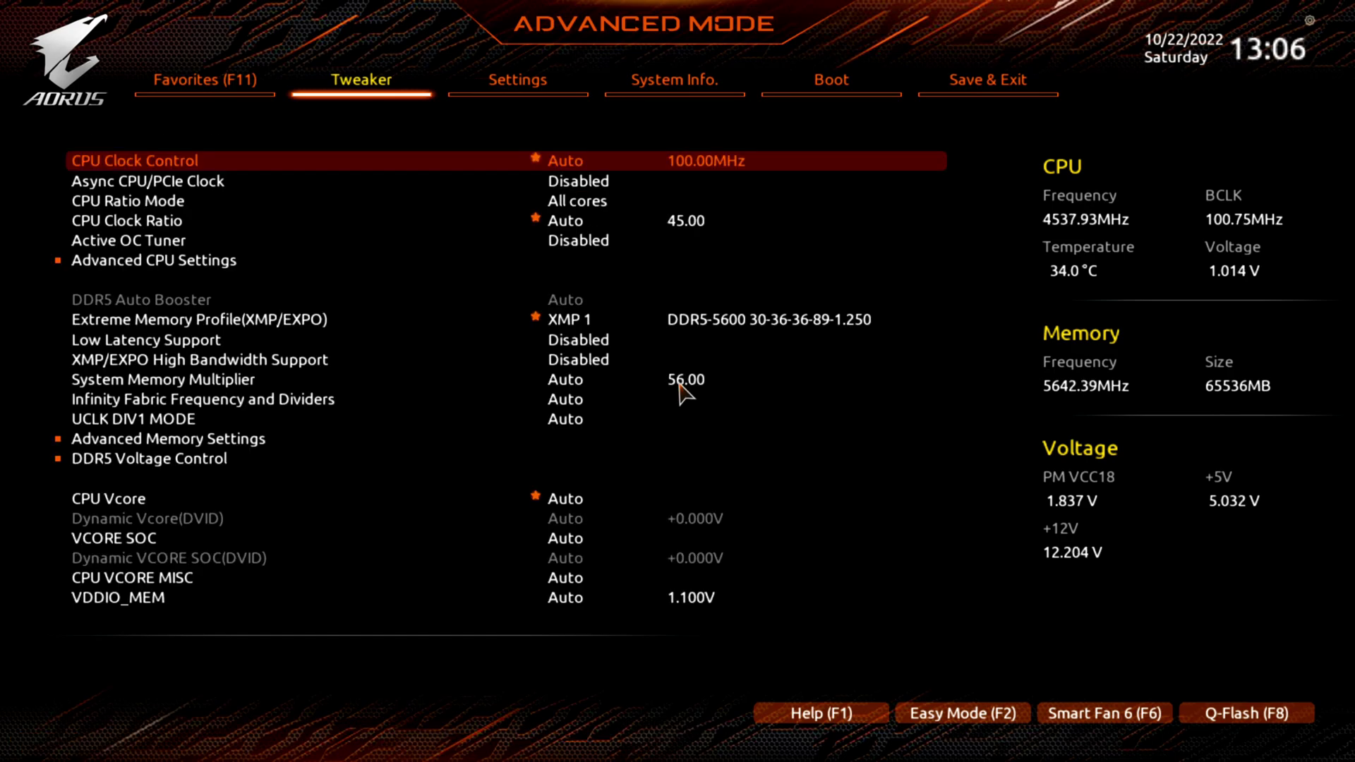
Move over to the Settings tab and enter AMD CBS
key("Down")
key("Down")
key("Down")
key("Down")
key("Down")
key("Down")
key("Down")
key("Down")
key("Down")
key("Down")
key("Down")
key("Down")
key("Return")
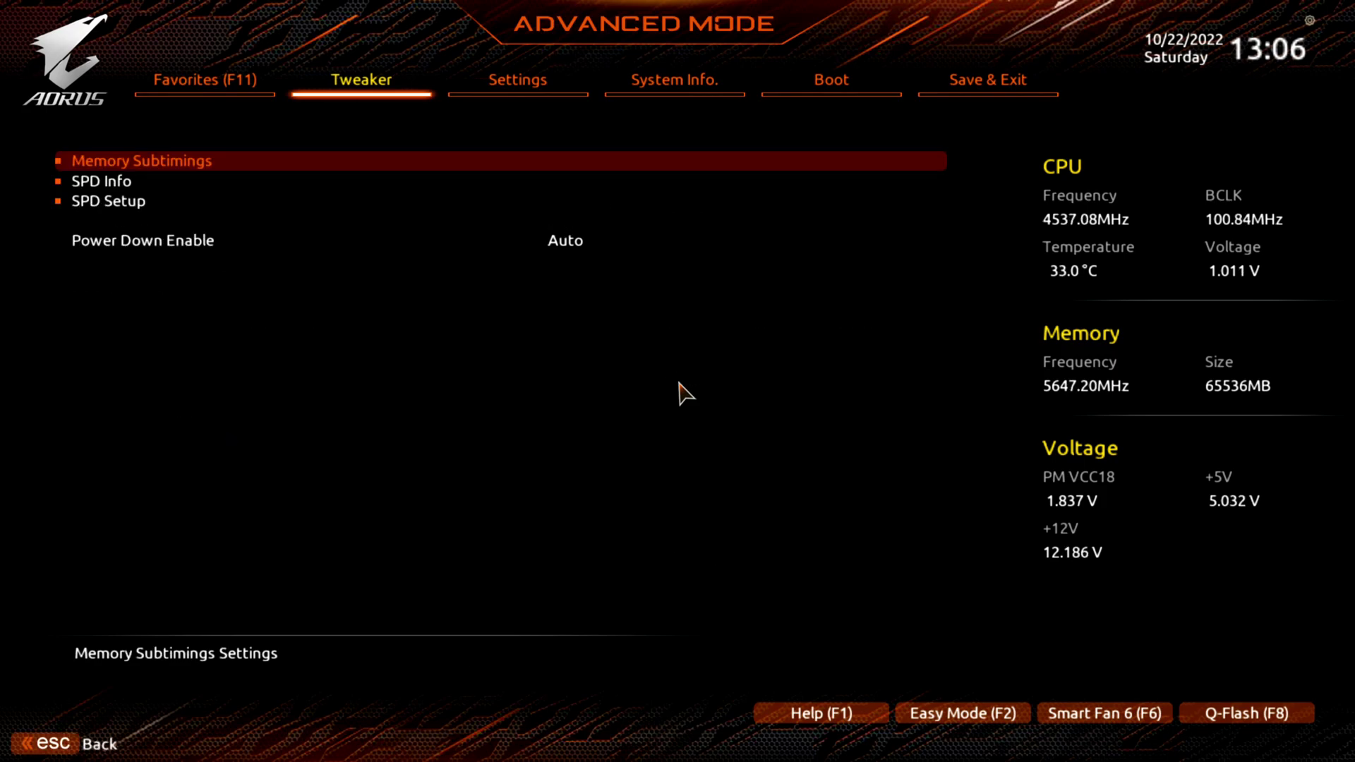
key("Right")
key("Up")
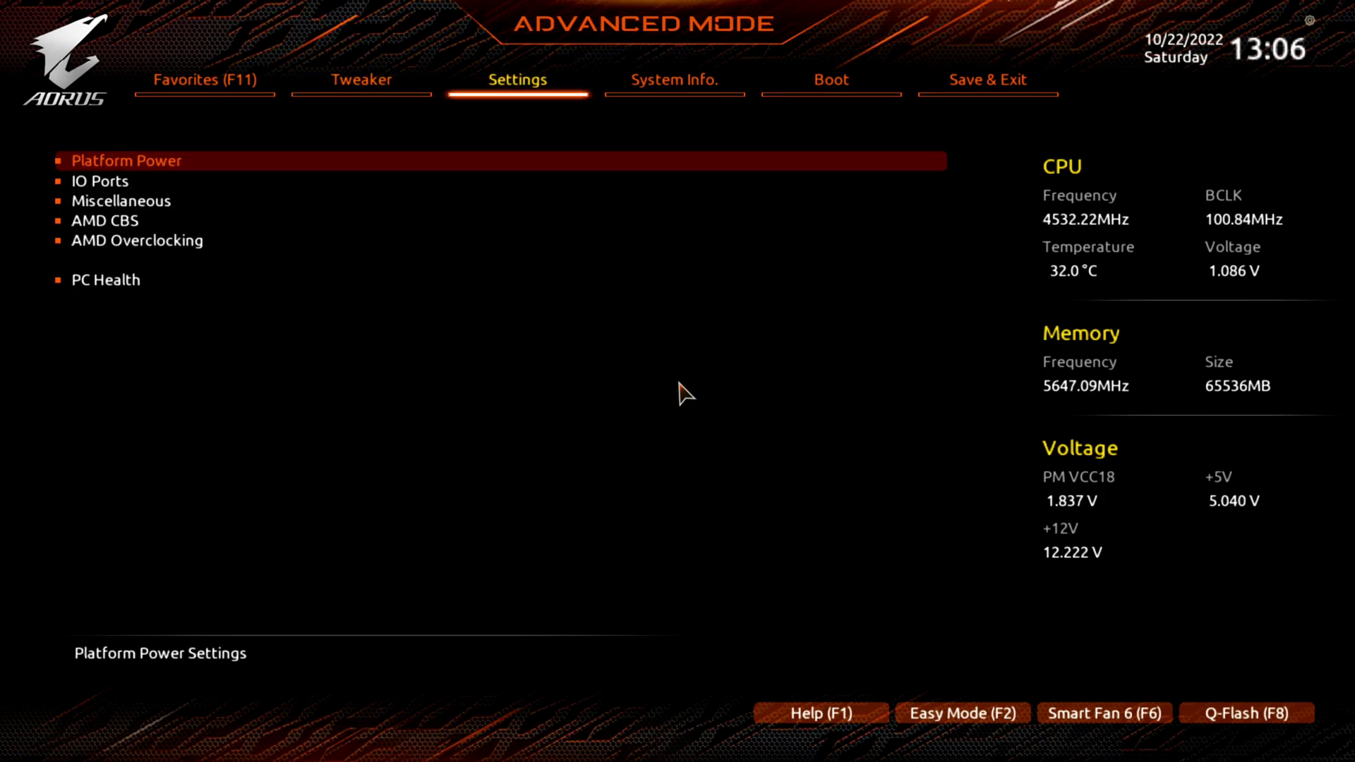
key("Down")
key("Down")
key("Down")
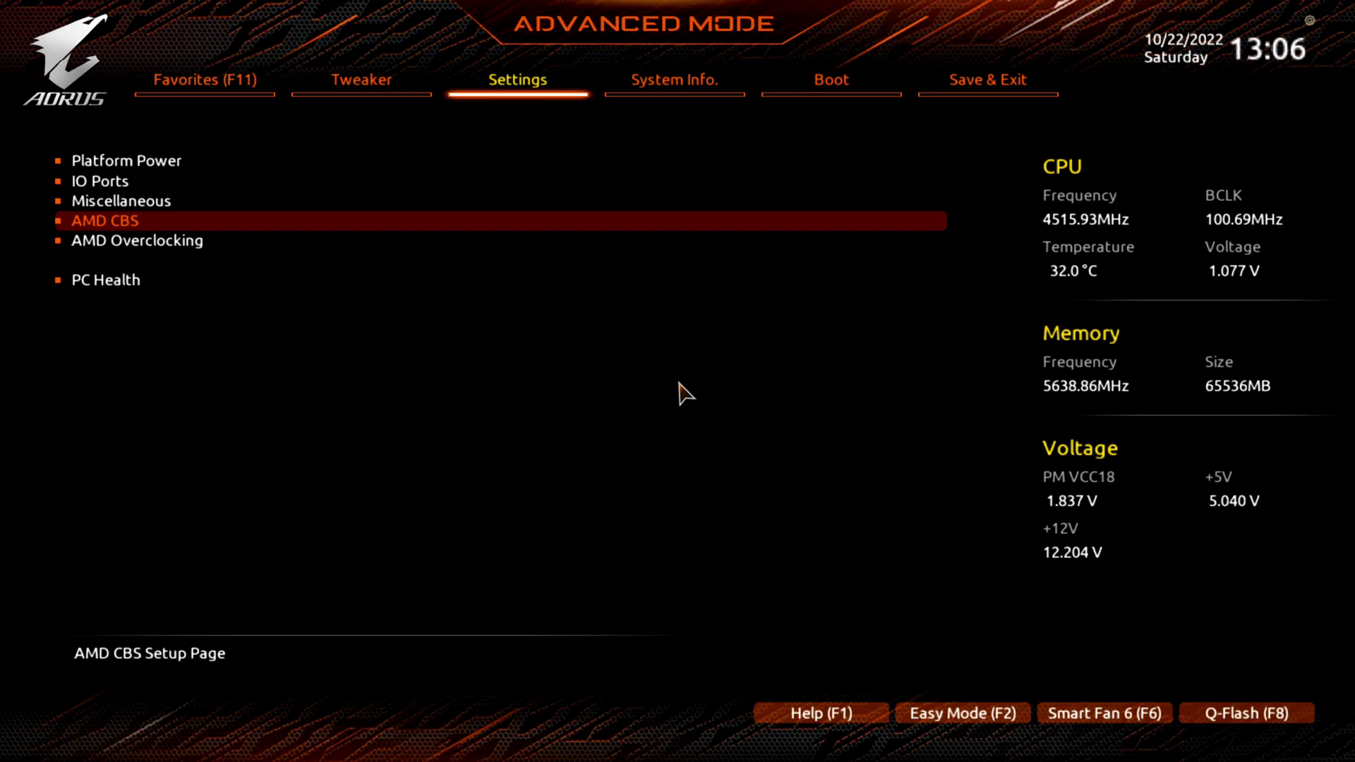
key("Return")
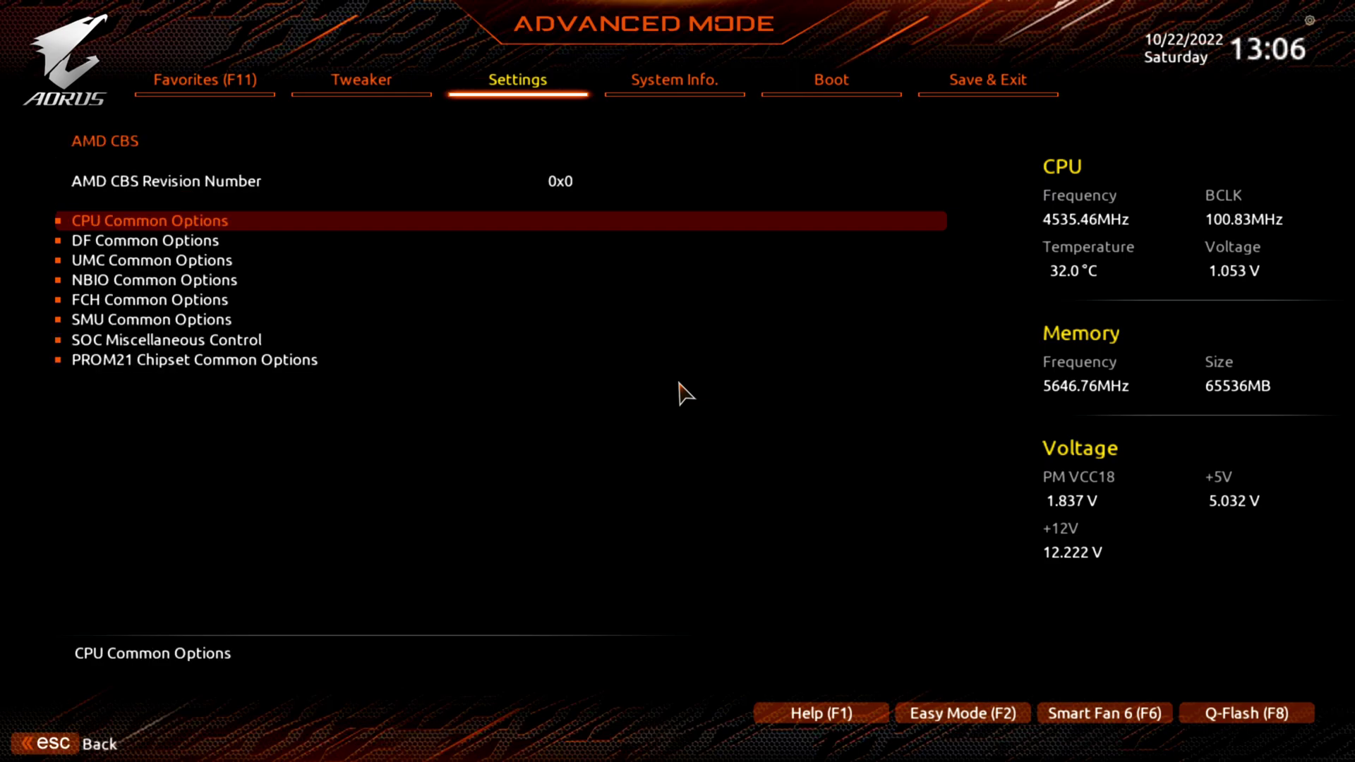
Navigate UMC Common Options > DDR Options > DDR Memory Features, showing Memory Context Restore Enabled
key("Down")
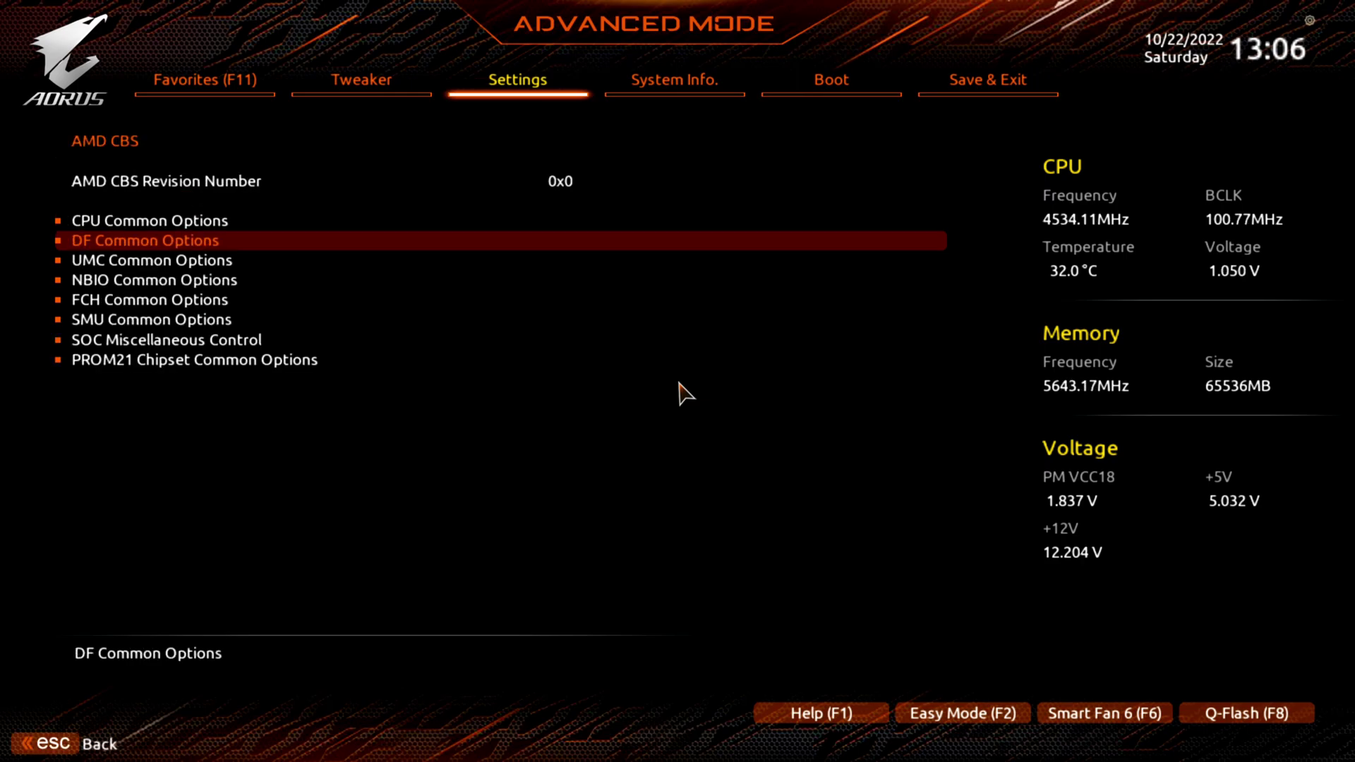
key("Down")
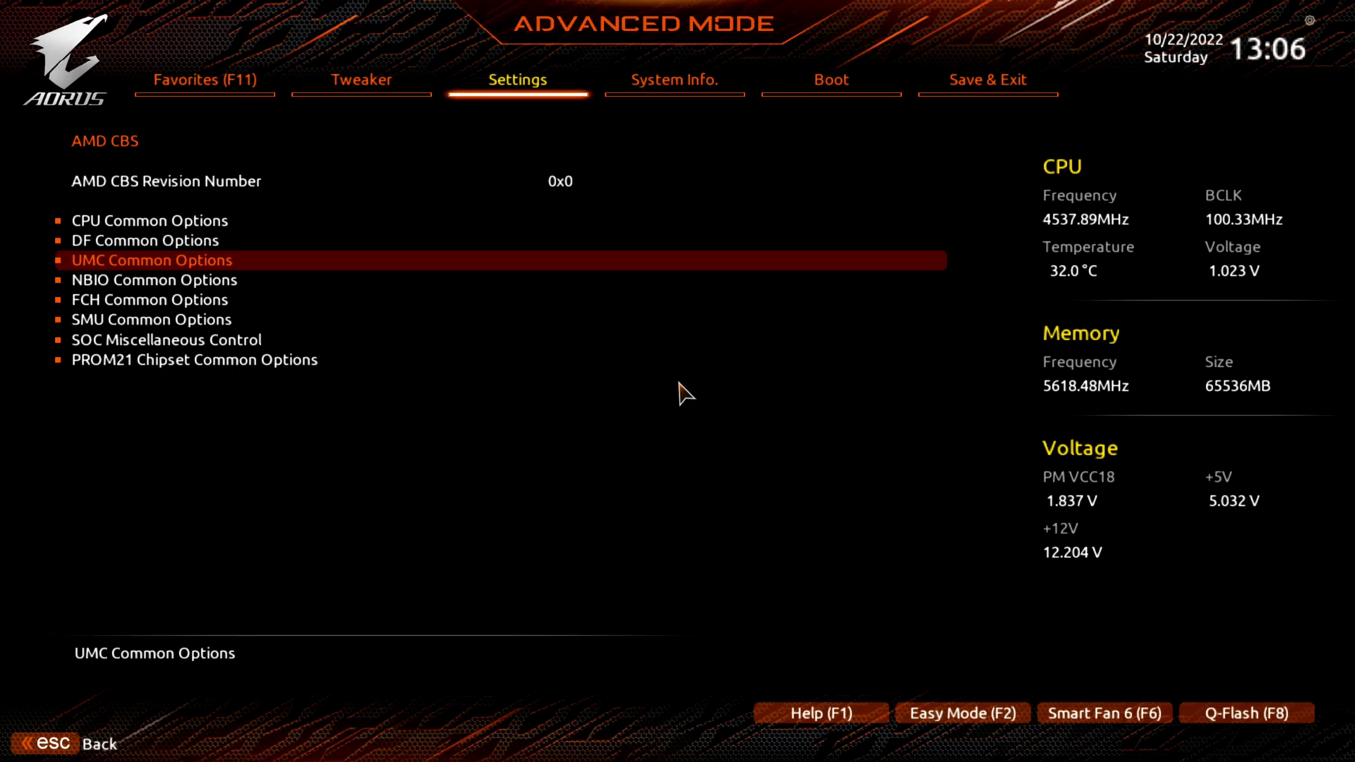
key("Return")
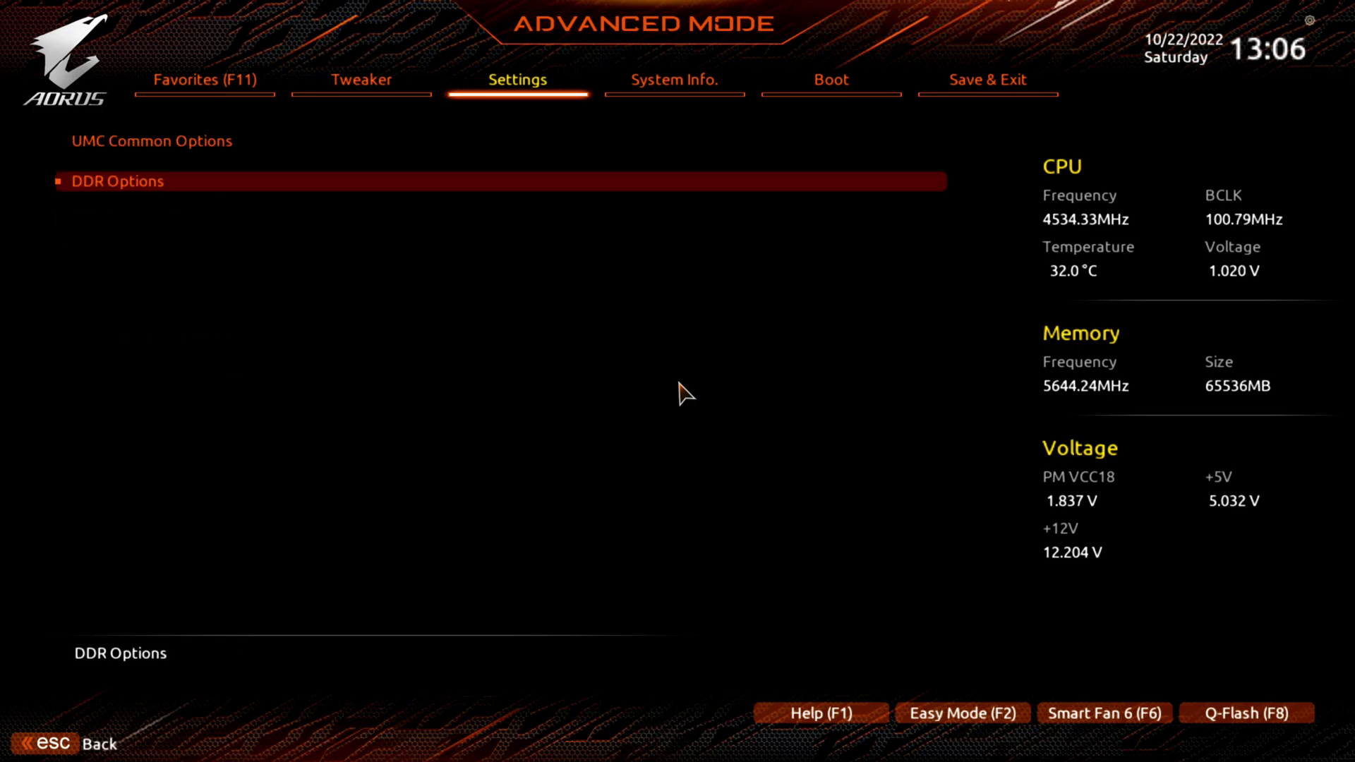
key("Return")
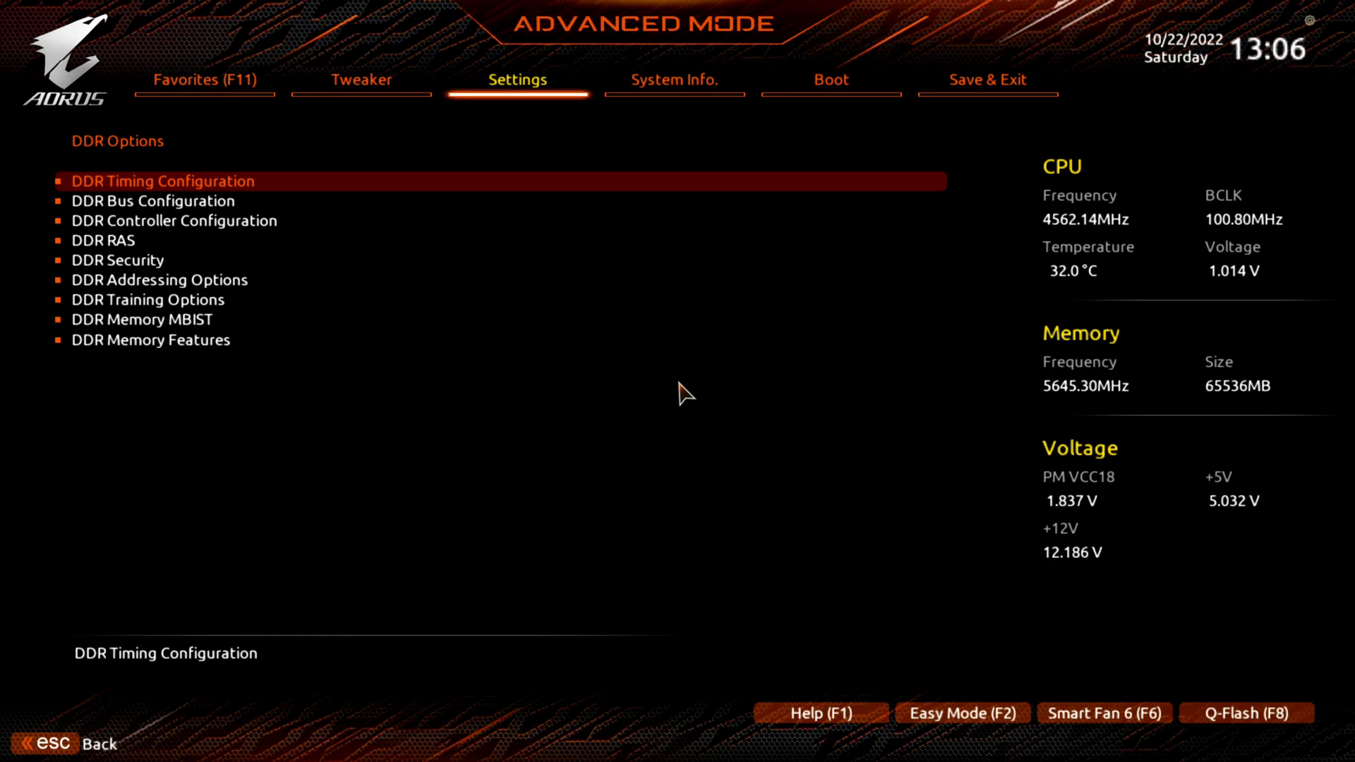
key("Up")
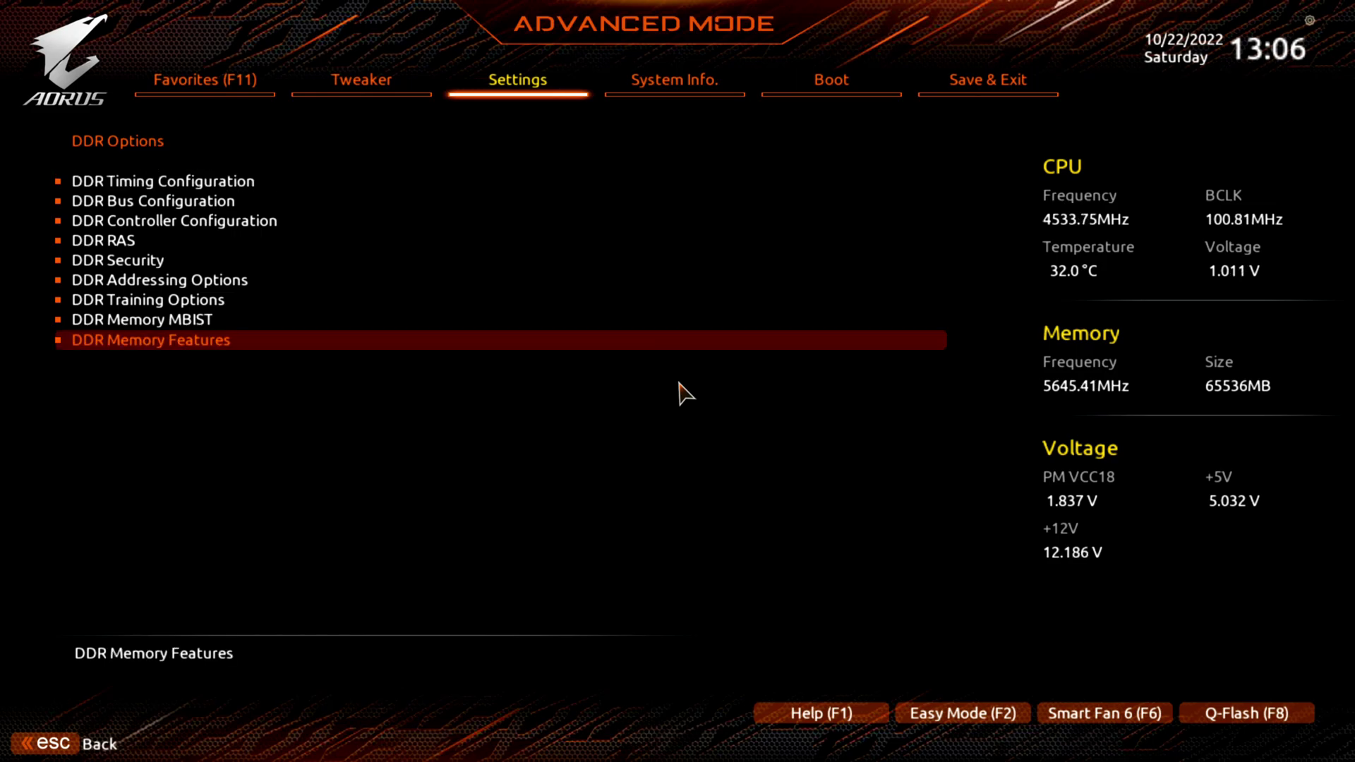
key("Return")
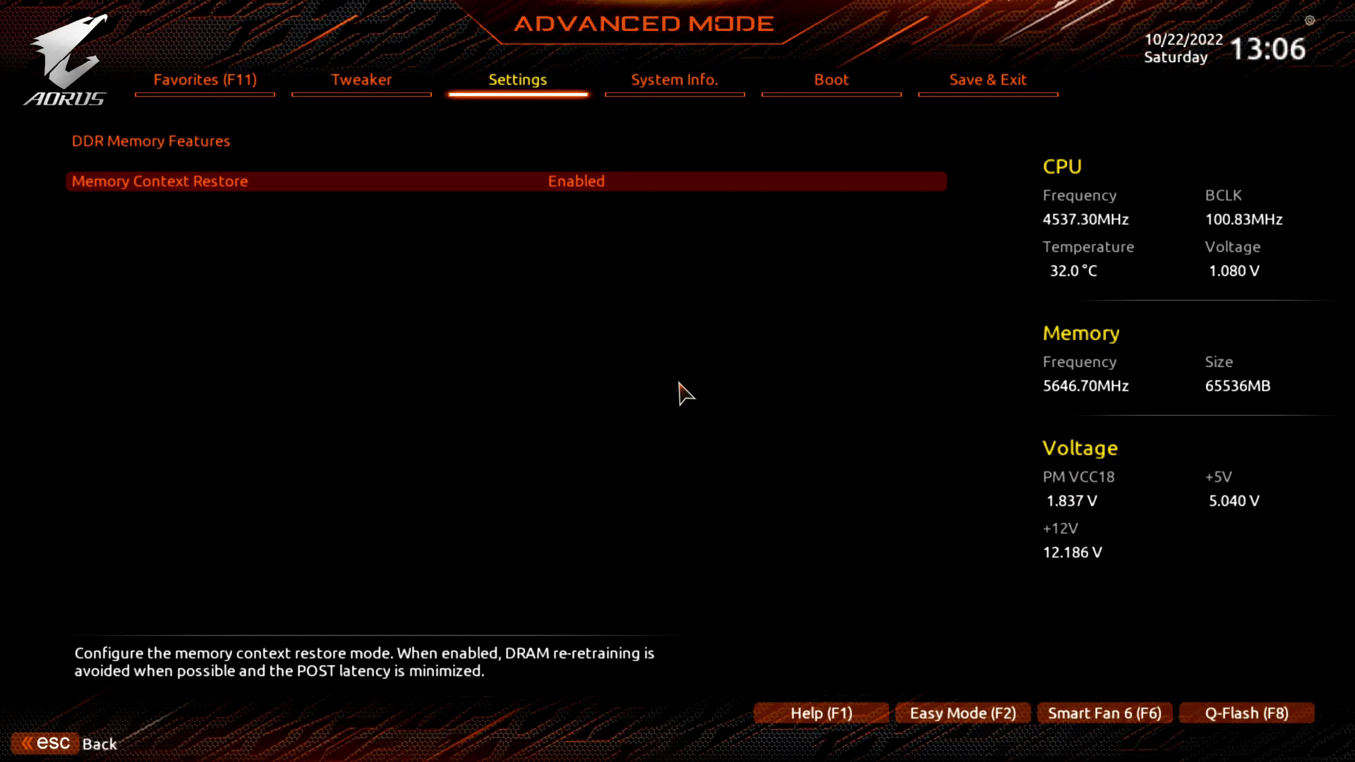
key("Return")
key("Up")
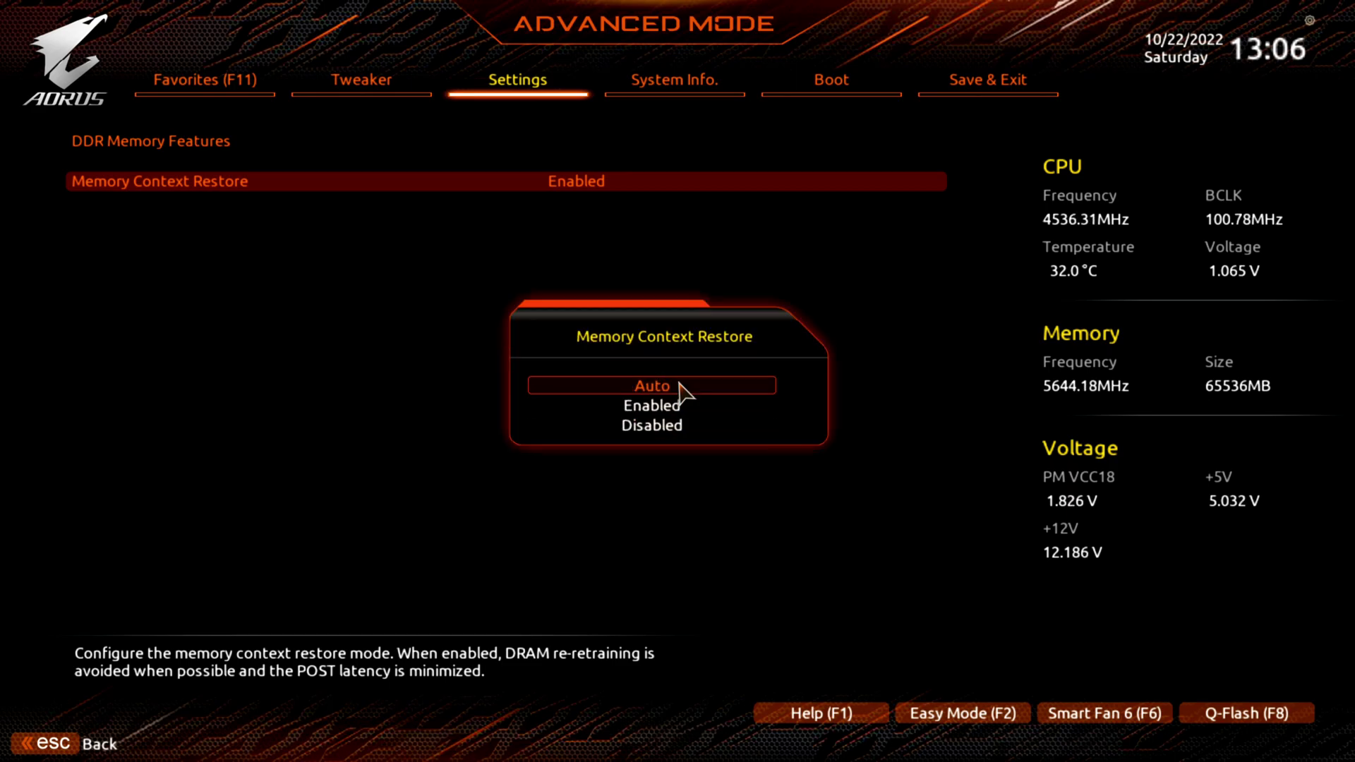
key("Return")
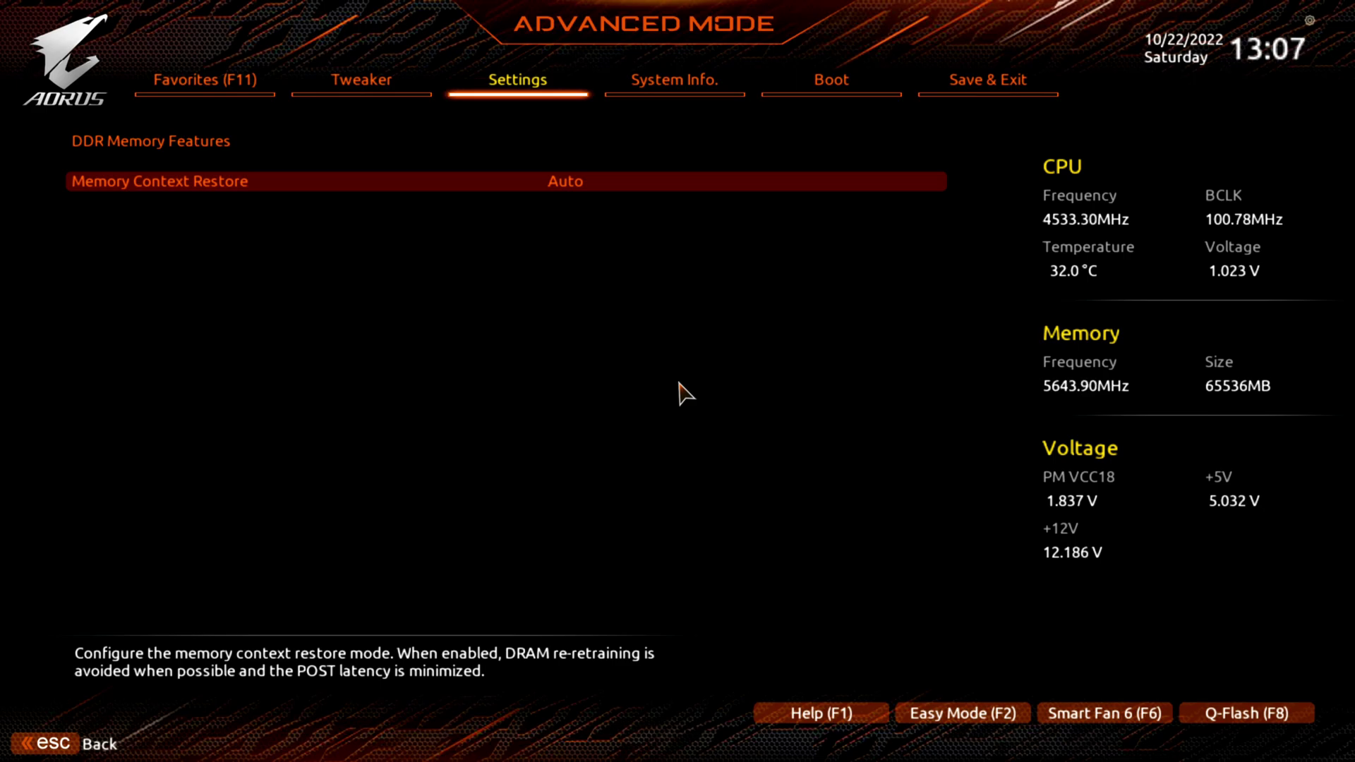
key("Return")
key("Down")
key("Escape")
key("Return")
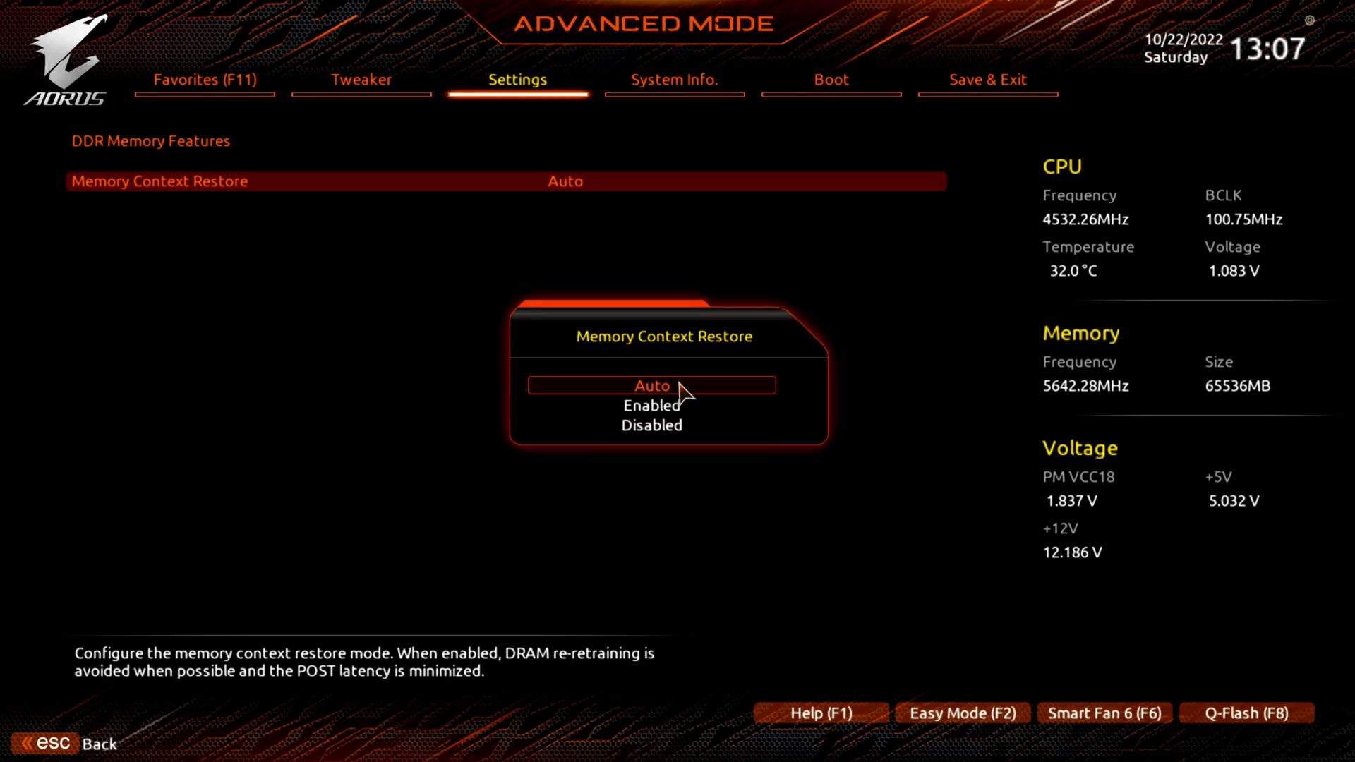
key("Down")
key("Return")
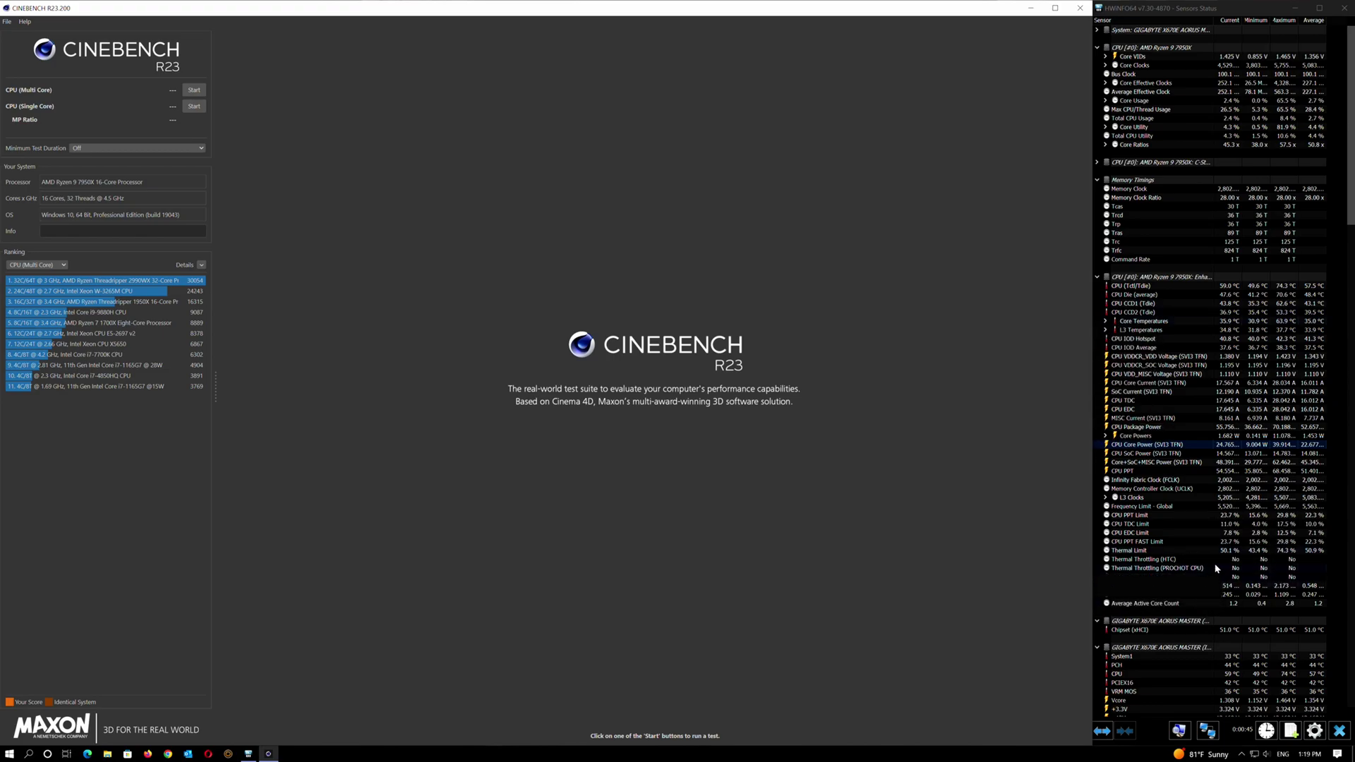
left_click(1178, 561)
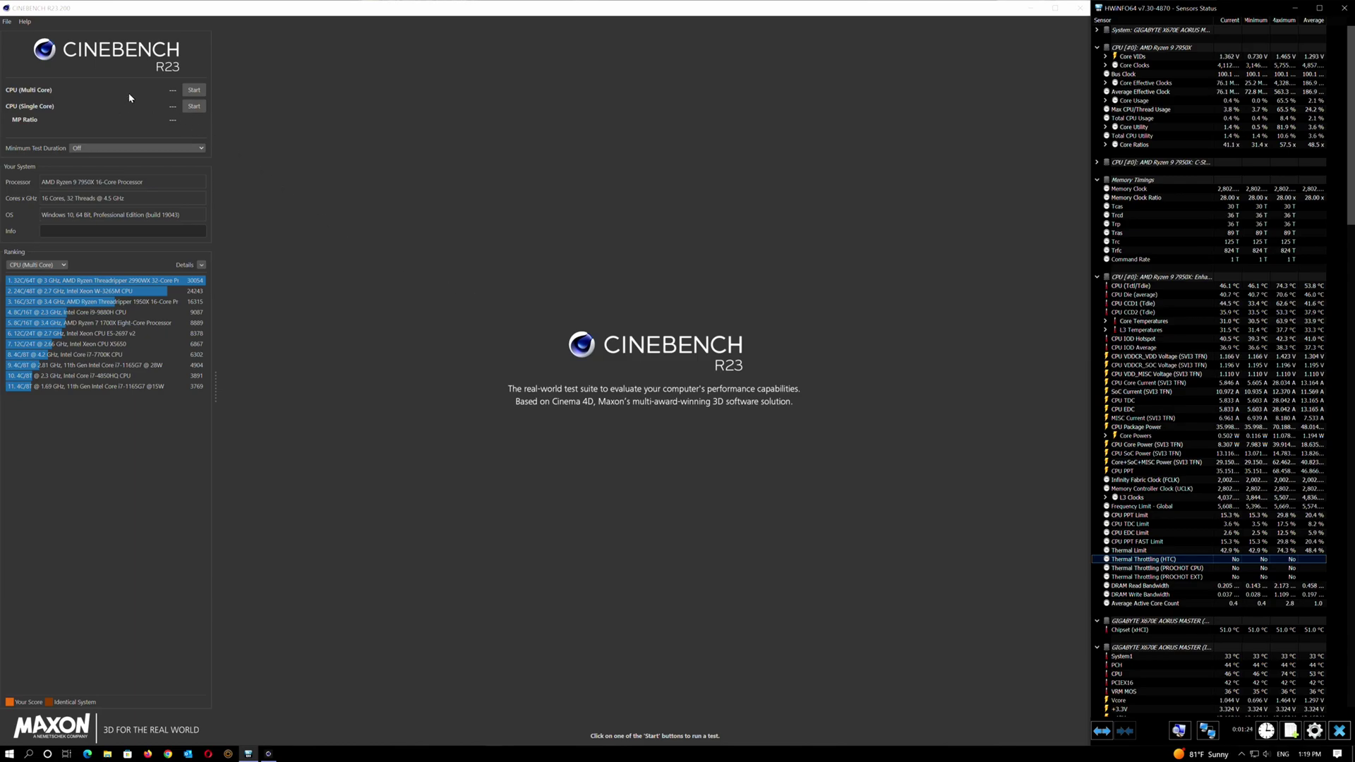
Run the Cinebench R23 multi-core benchmark to a 34745 pts score while HWiNFO64 logs sensors
left_click(194, 90)
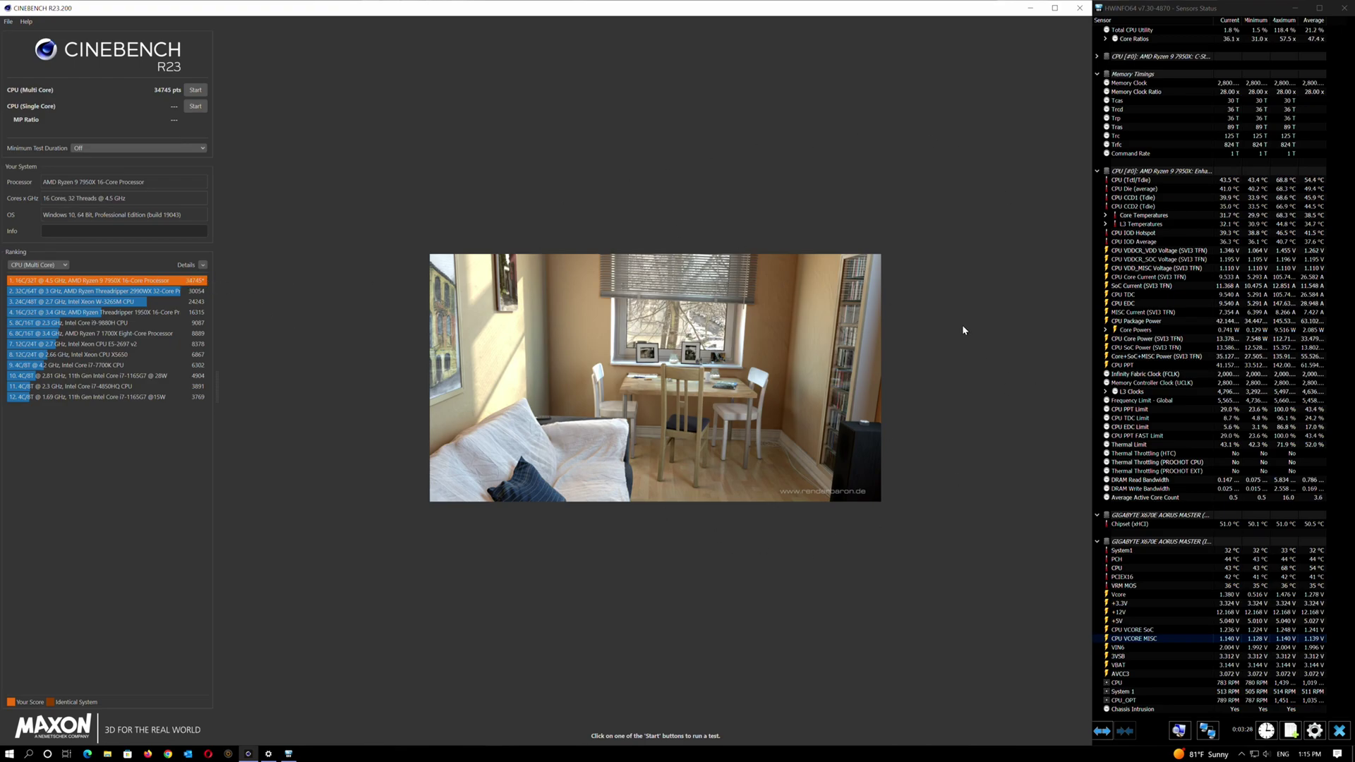
Check HWiNFO64's Thermal Throttling (PROCHOT) readings after the multi-core run
mouse_move(1163, 473)
mouse_move(1208, 462)
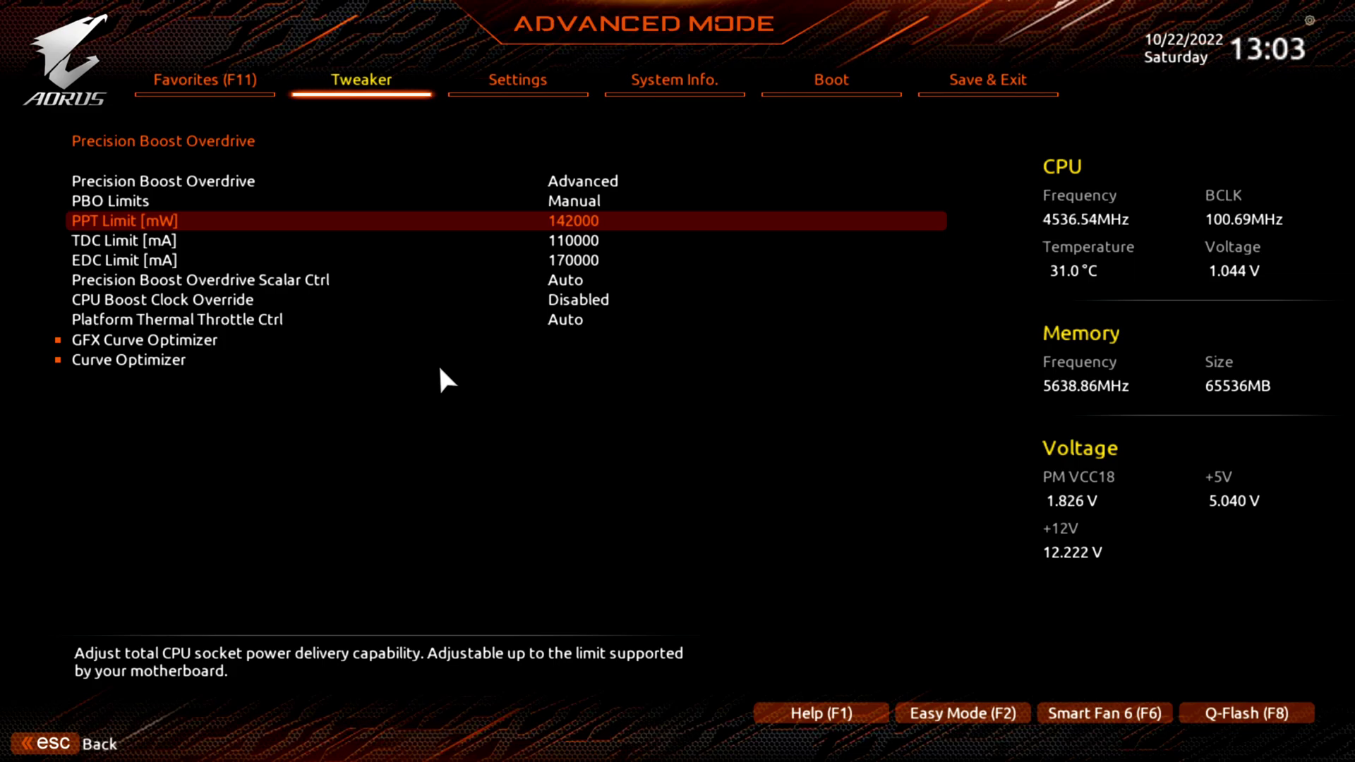
key("Down")
key("Down")
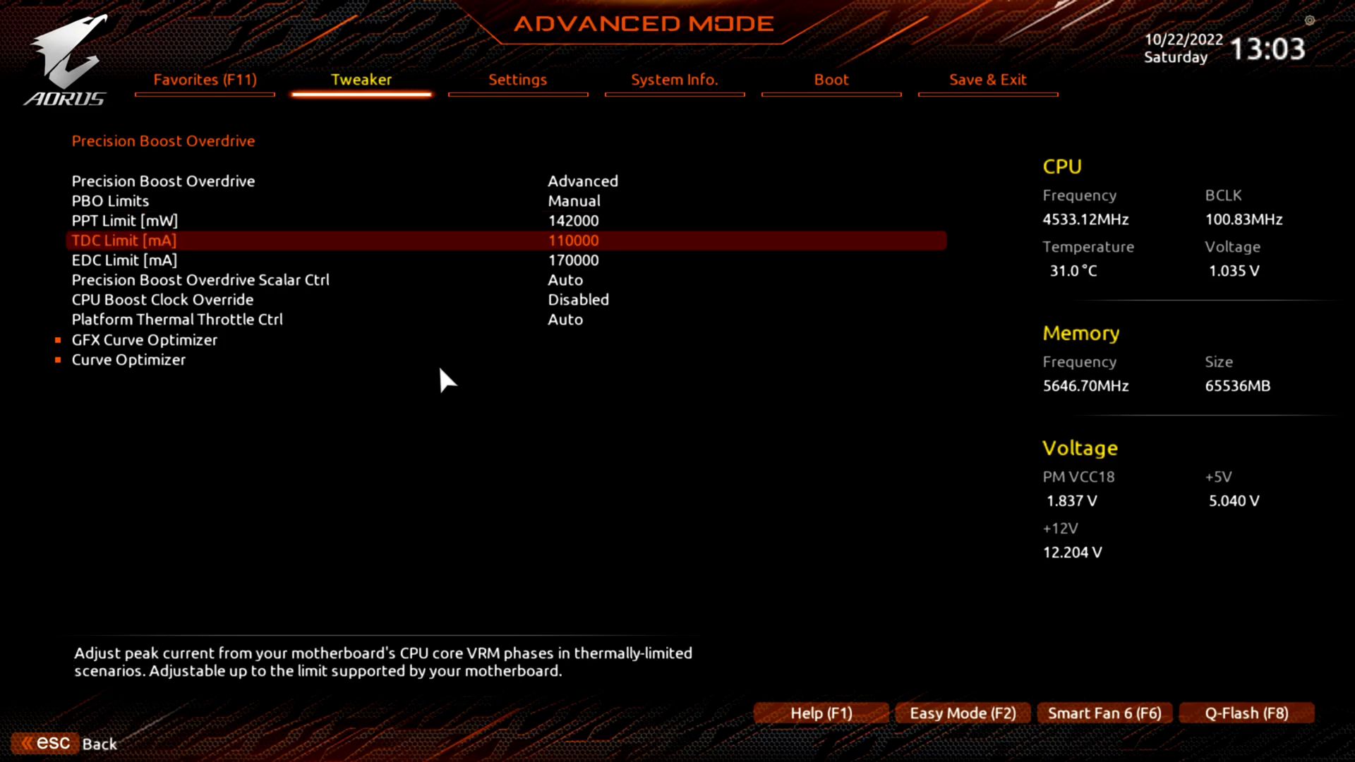
key("Up")
key("Up")
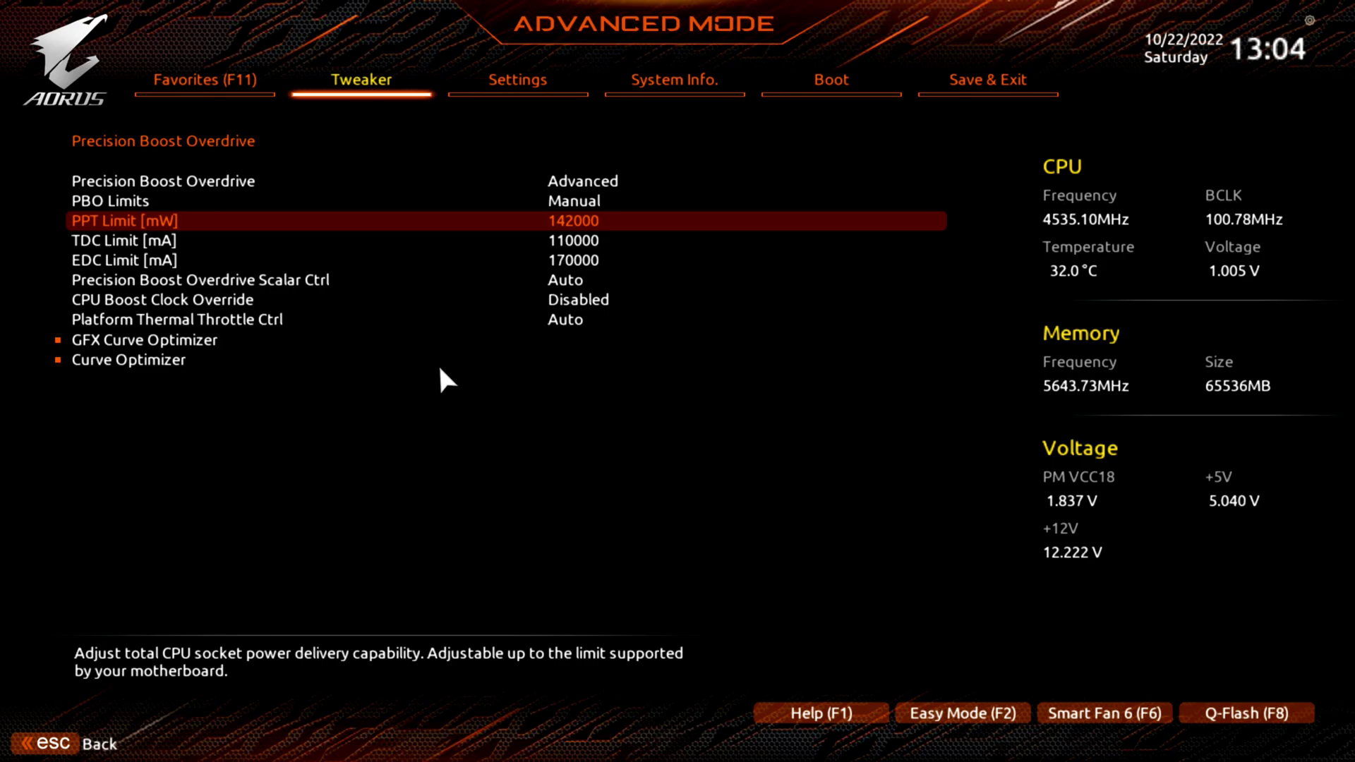
key("Down")
key("Down")
key("Down")
key("Down")
key("Down")
key("Down")
key("Down")
key("Return")
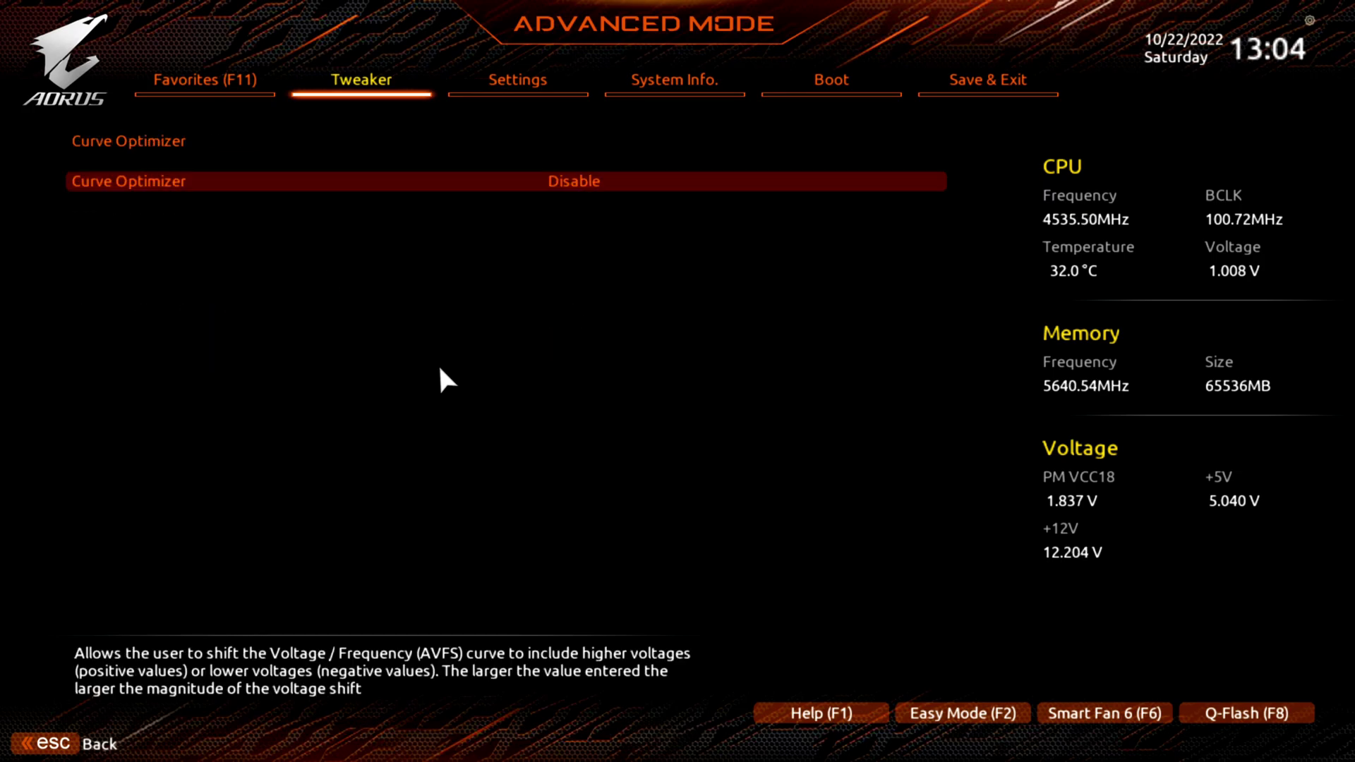
key("Escape")
key("Up")
key("Up")
key("Up")
key("Up")
key("Up")
key("Up")
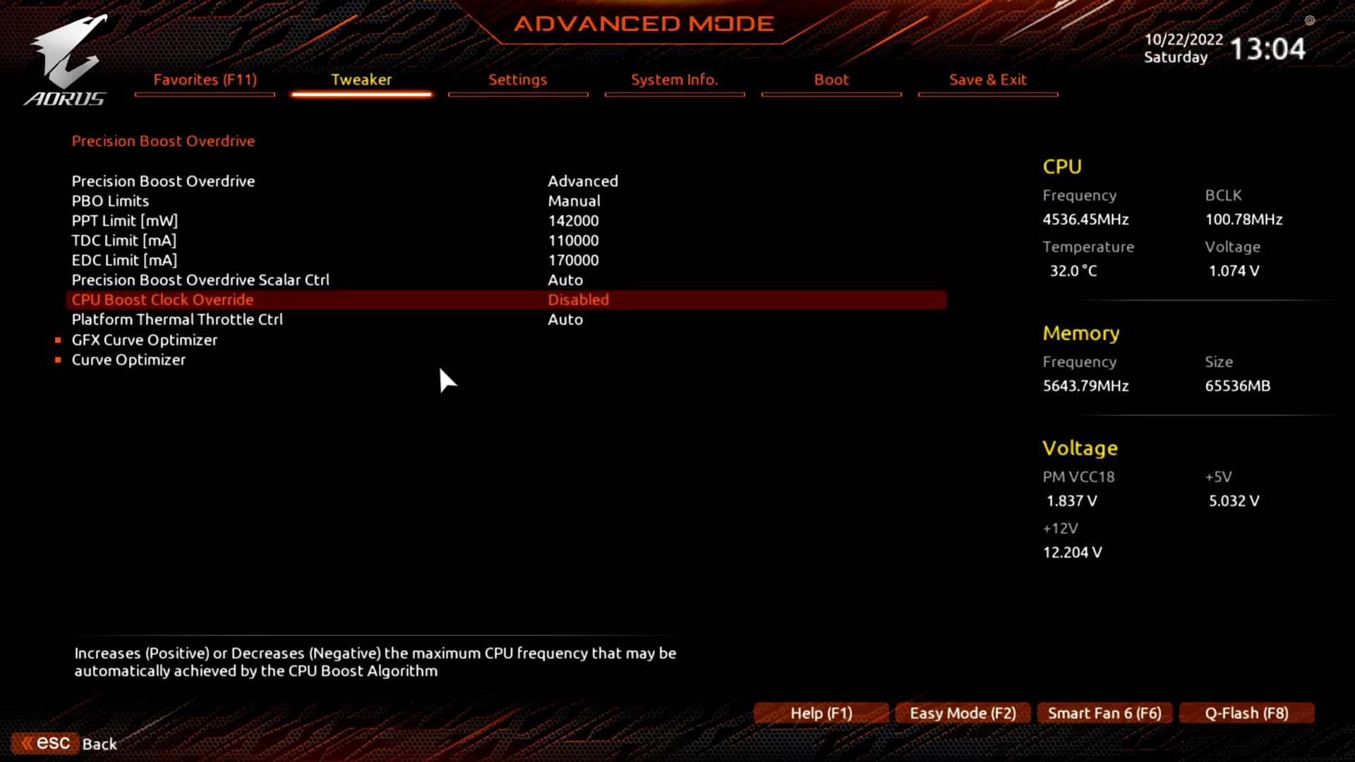
key("Up")
key("Down")
key("Down")
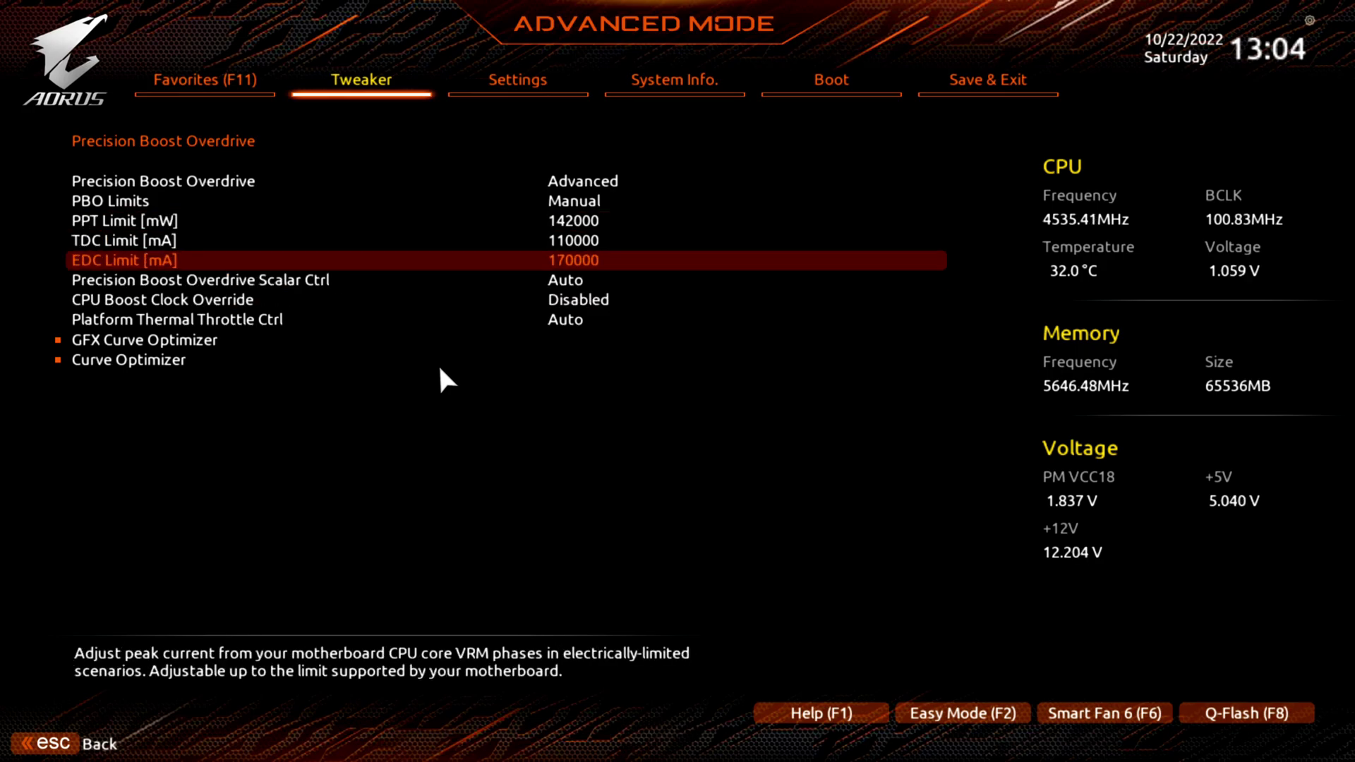
key("Up")
key("Up")
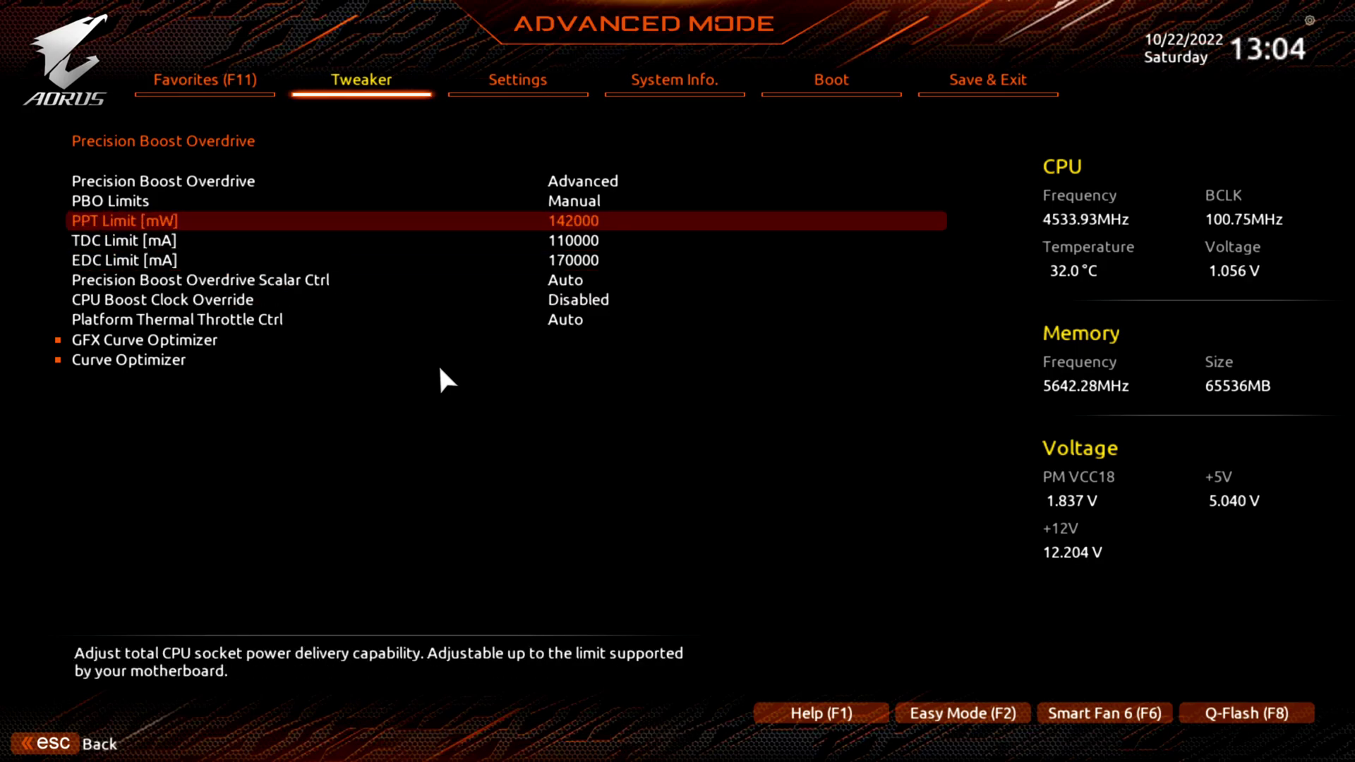